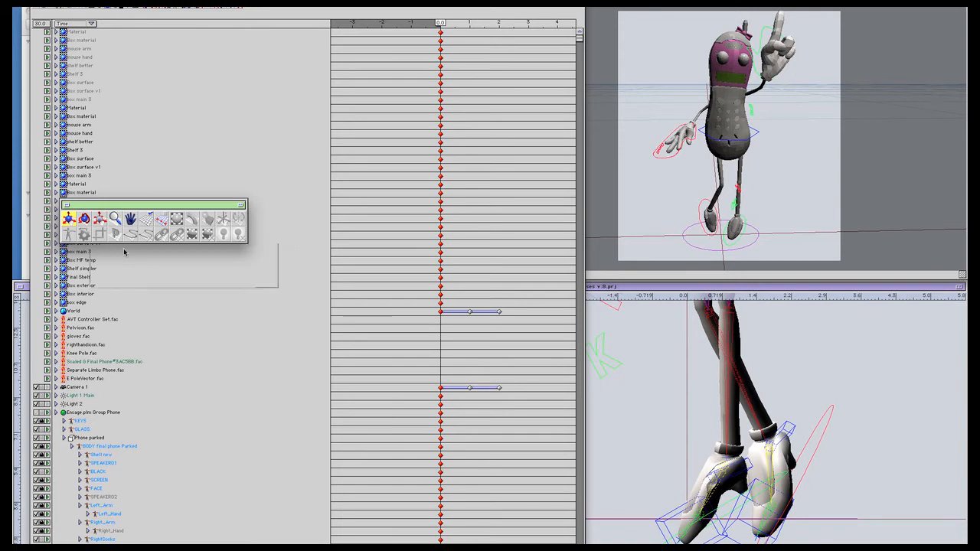
# Step: Check the default settings of a new Encage plug-in object without adding it to the project
pyautogui.moveTo(92, 208); pyautogui.dragTo(129, 259)
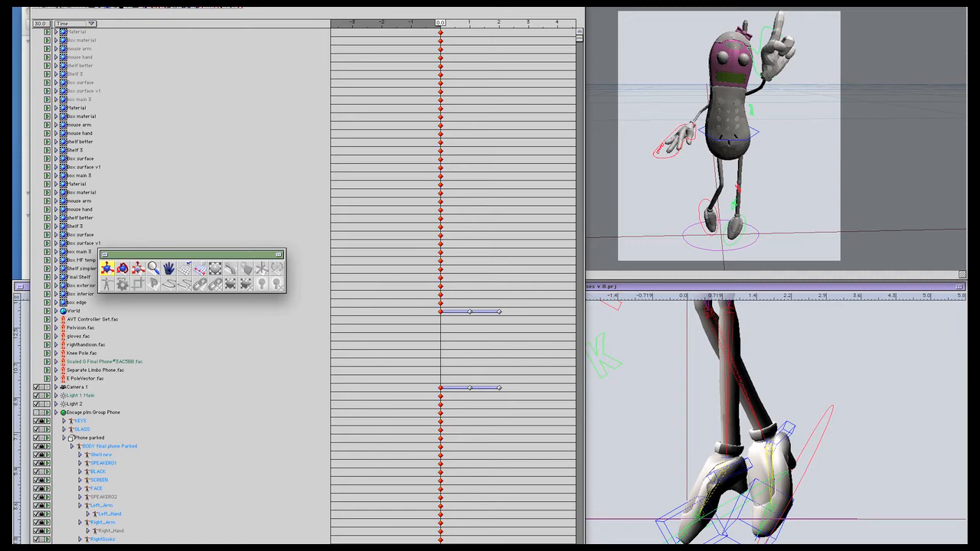
pyautogui.click(190, 3)
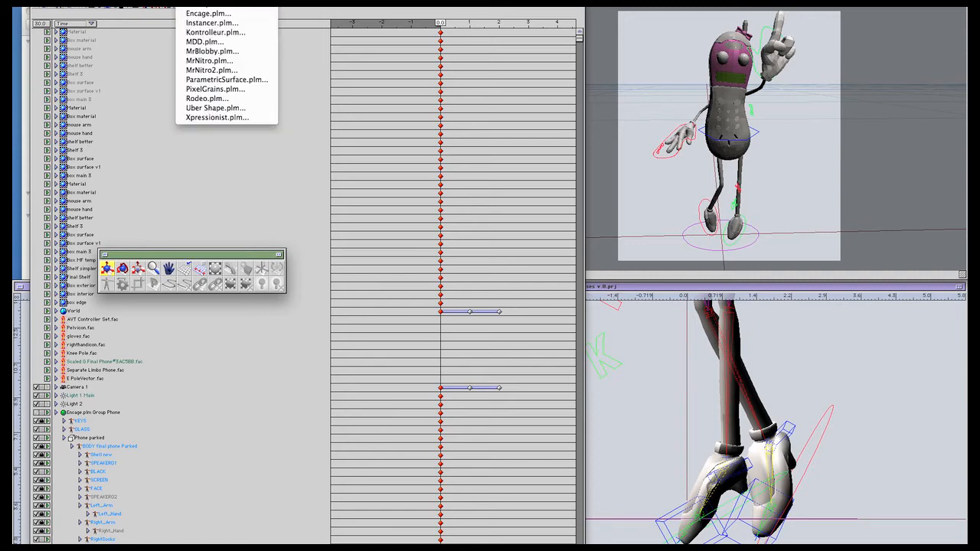
pyautogui.click(205, 13)
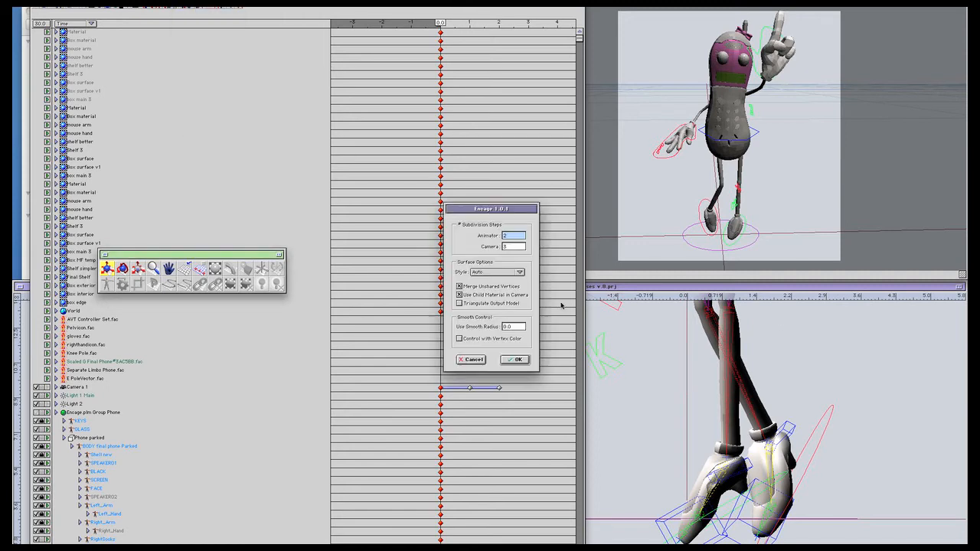
pyautogui.click(479, 360)
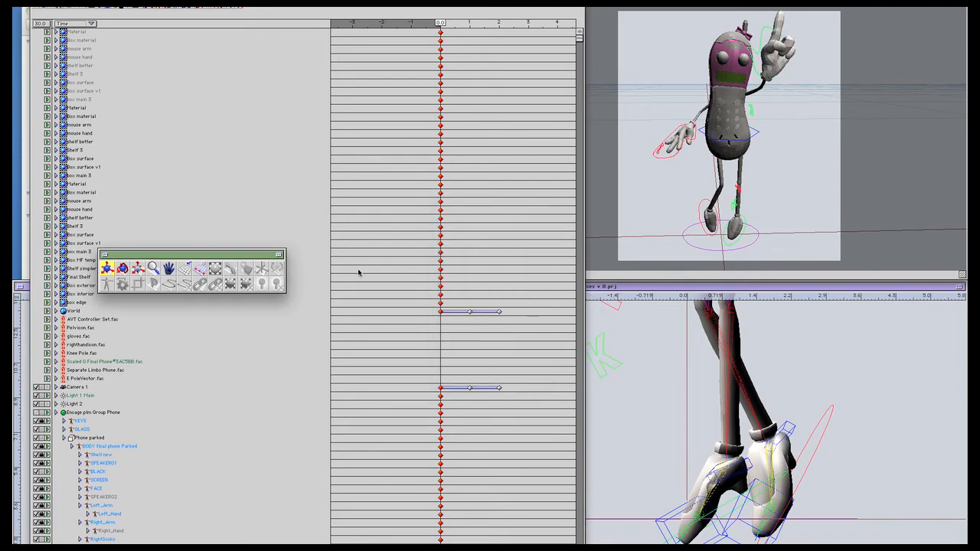
# Step: Inspect the plug-in settings of the Encage plm Group Phone object, including its subdivision steps and surface style
pyautogui.click(114, 412)
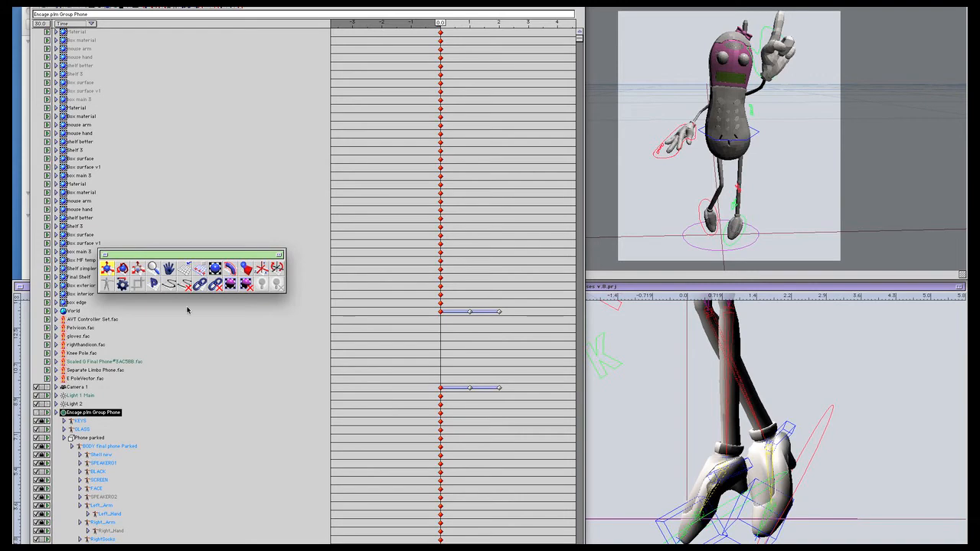
pyautogui.moveTo(153, 256); pyautogui.dragTo(401, 232)
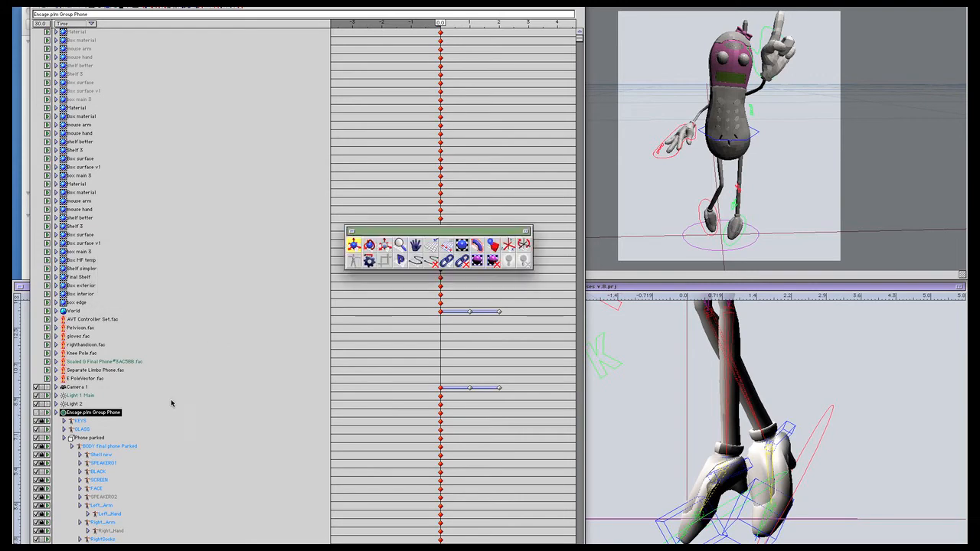
pyautogui.click(80, 421)
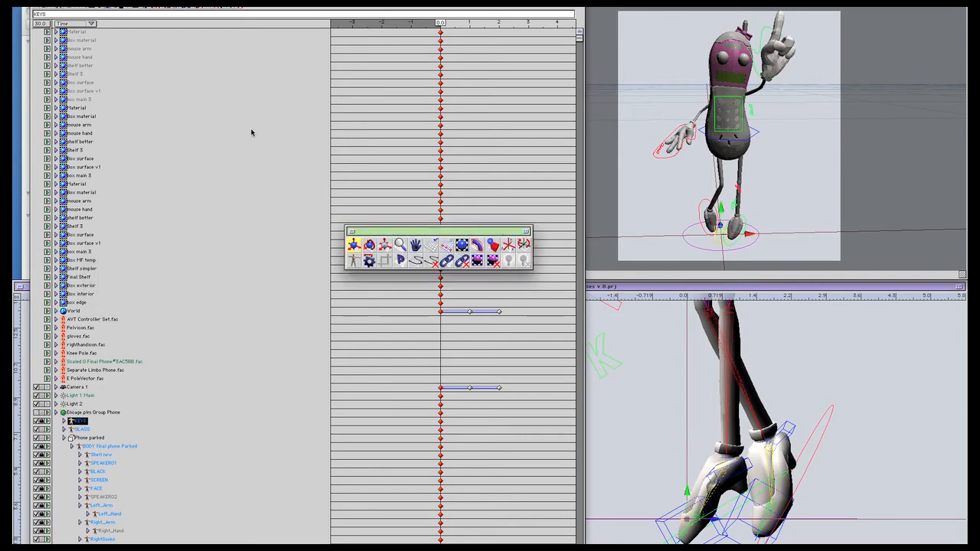
pyautogui.click(93, 413)
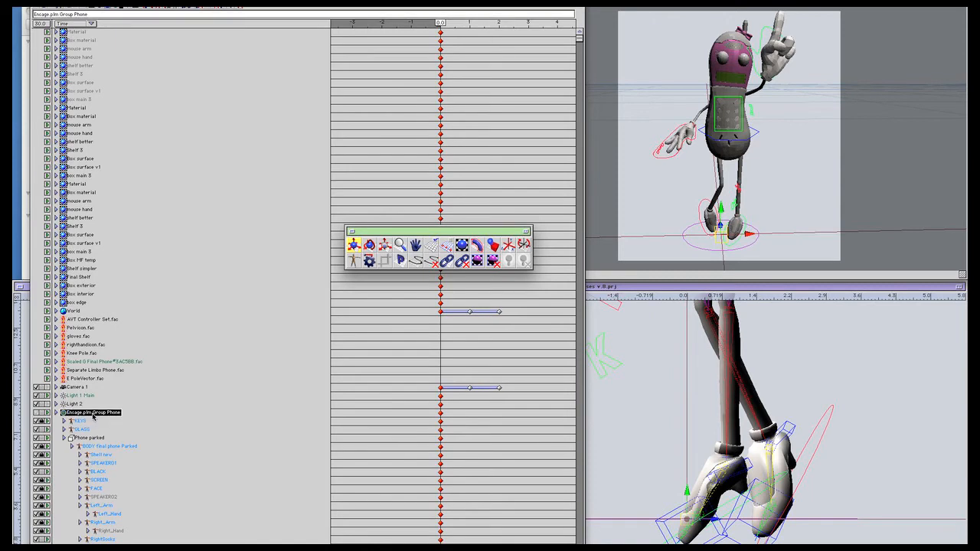
pyautogui.doubleClick(92, 414)
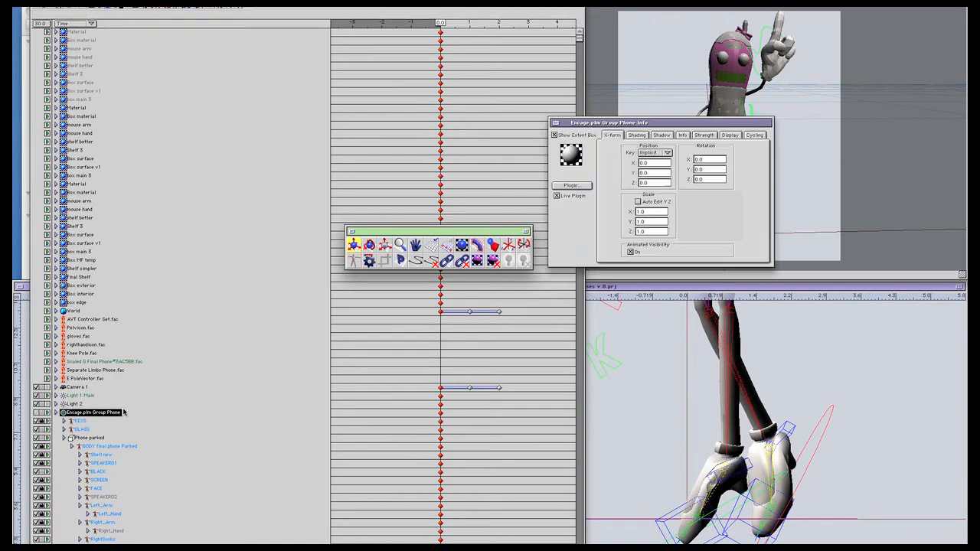
pyautogui.click(558, 189)
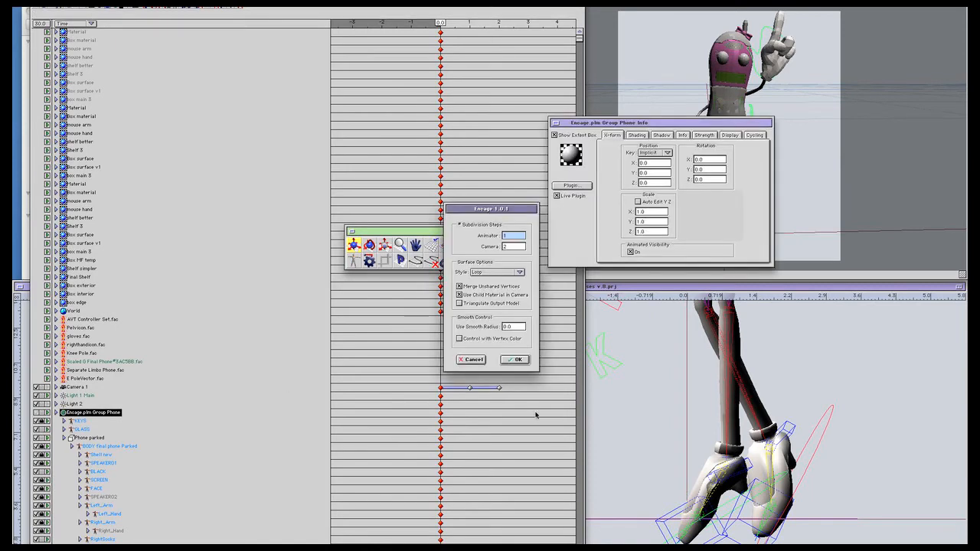
pyautogui.click(516, 359)
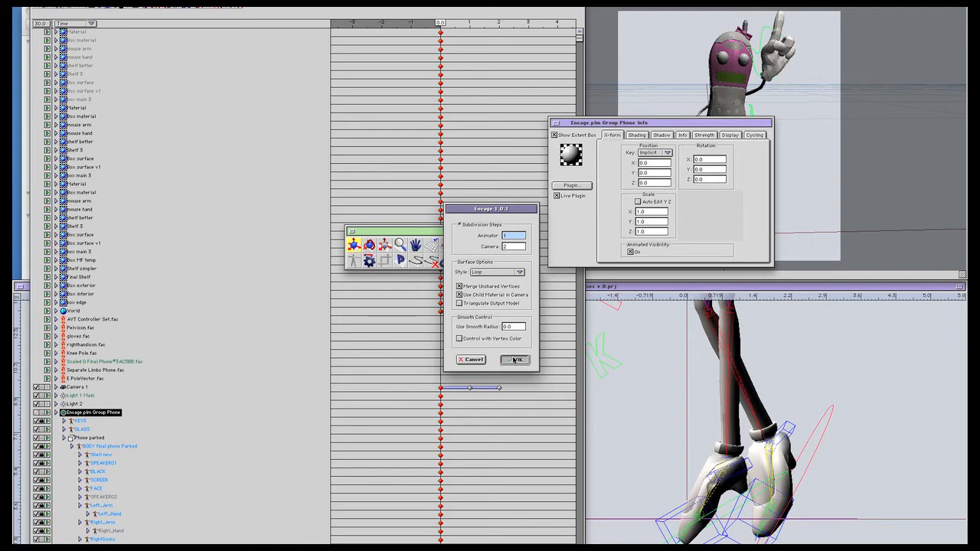
pyautogui.click(555, 122)
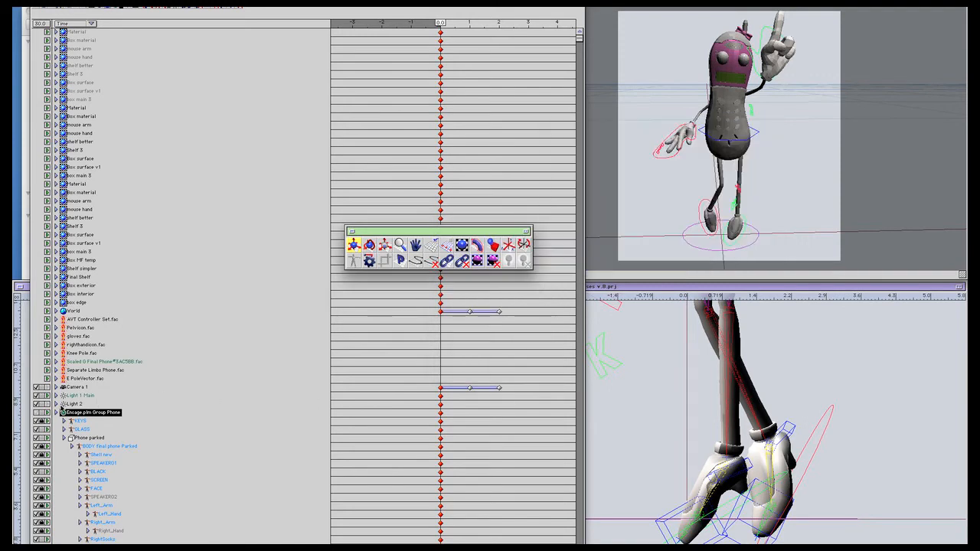
# Step: Turn on the Encage plm Group Phone object to preview it in the views, turn it off again and deselect it
pyautogui.click(37, 413)
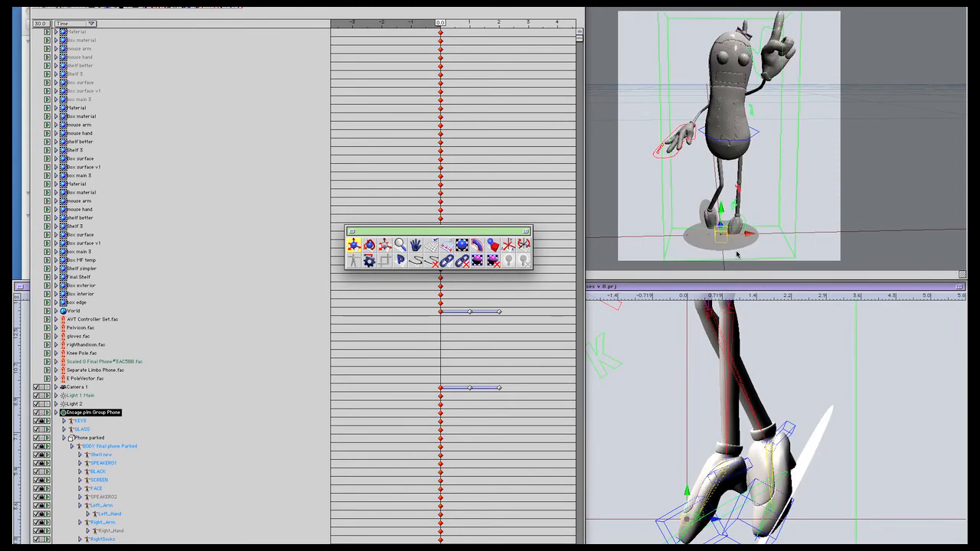
pyautogui.click(36, 412)
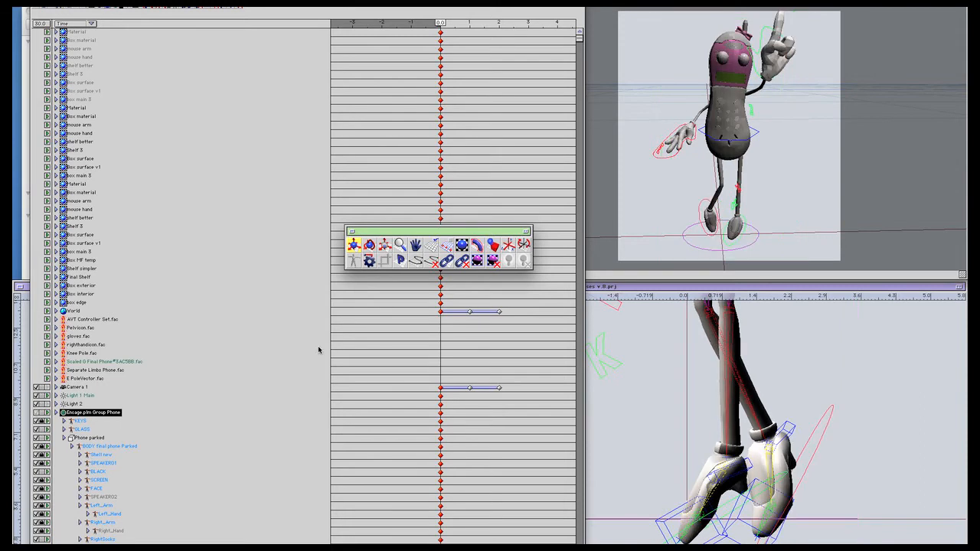
pyautogui.click(270, 337)
pyautogui.moveTo(437, 230); pyautogui.dragTo(331, 208)
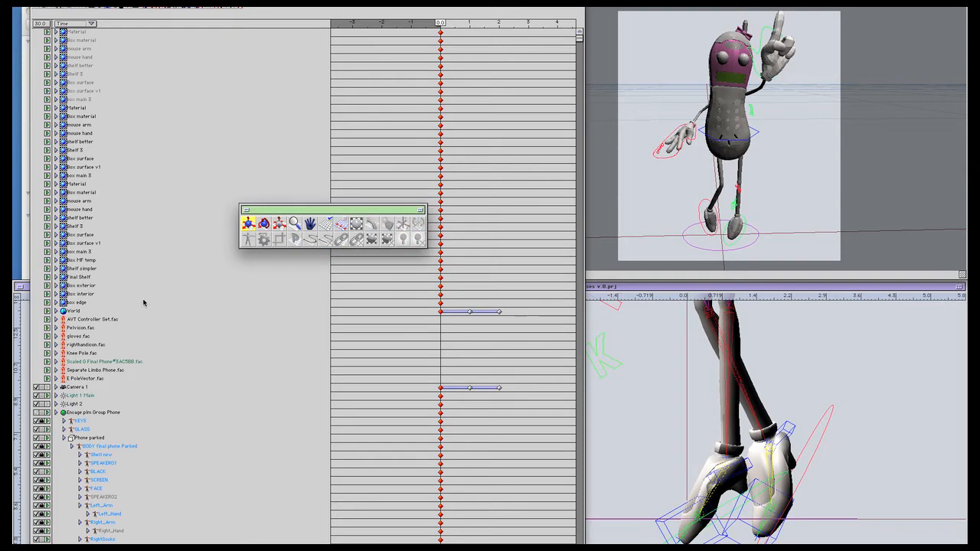
# Step: Highlight all materials from box edge up to the first Material, and review the project hierarchy from World to the phone rig controls
pyautogui.moveTo(107, 286); pyautogui.dragTo(89, 30)
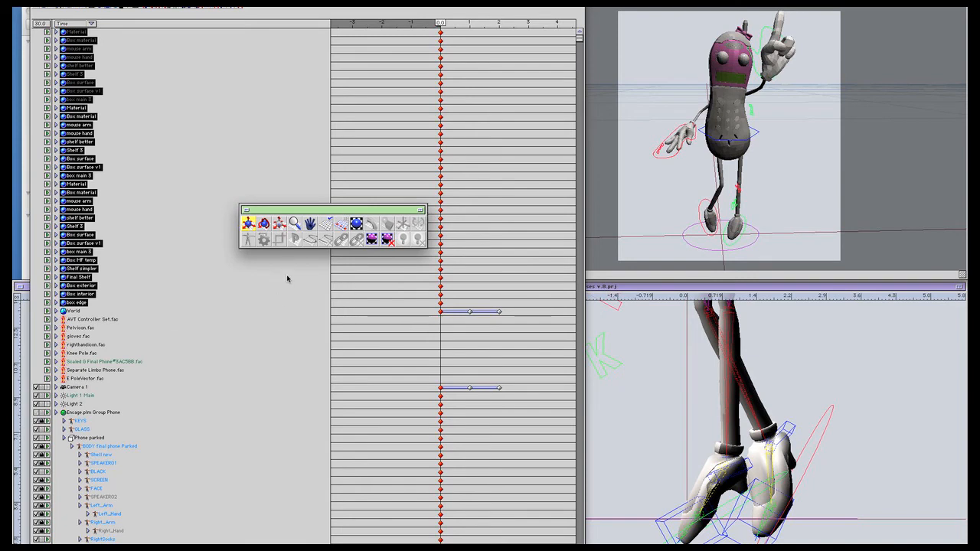
pyautogui.moveTo(347, 211); pyautogui.dragTo(278, 297)
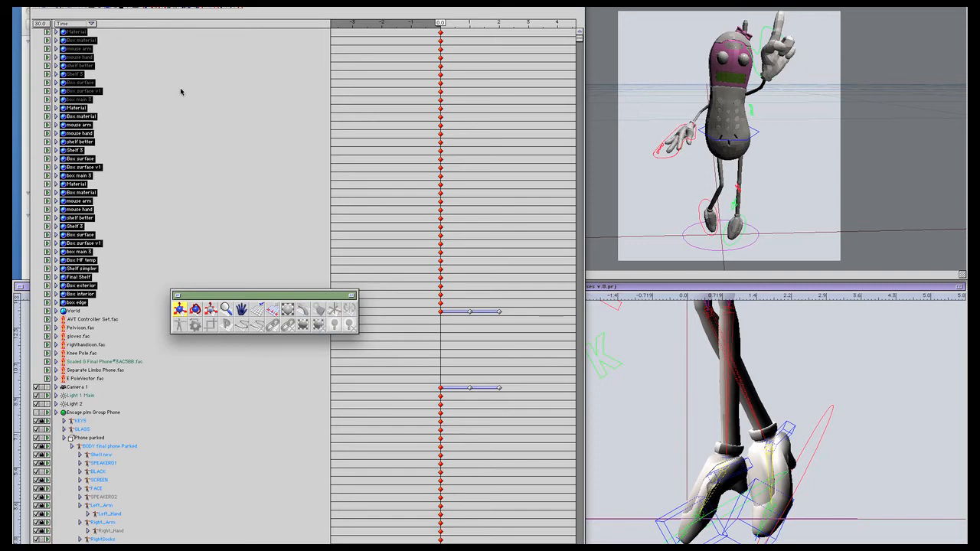
pyautogui.scroll(-10, 180, 87)
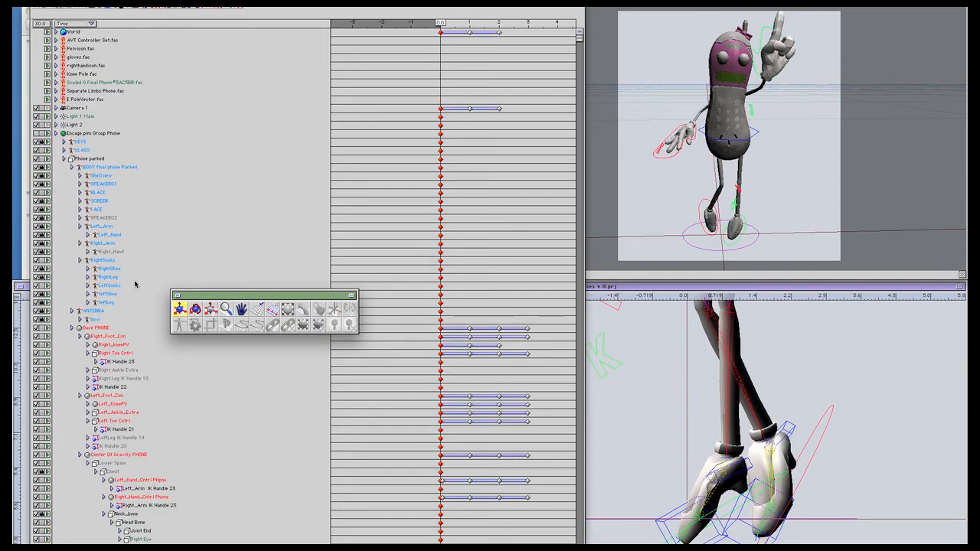
pyautogui.moveTo(202, 293); pyautogui.dragTo(290, 143)
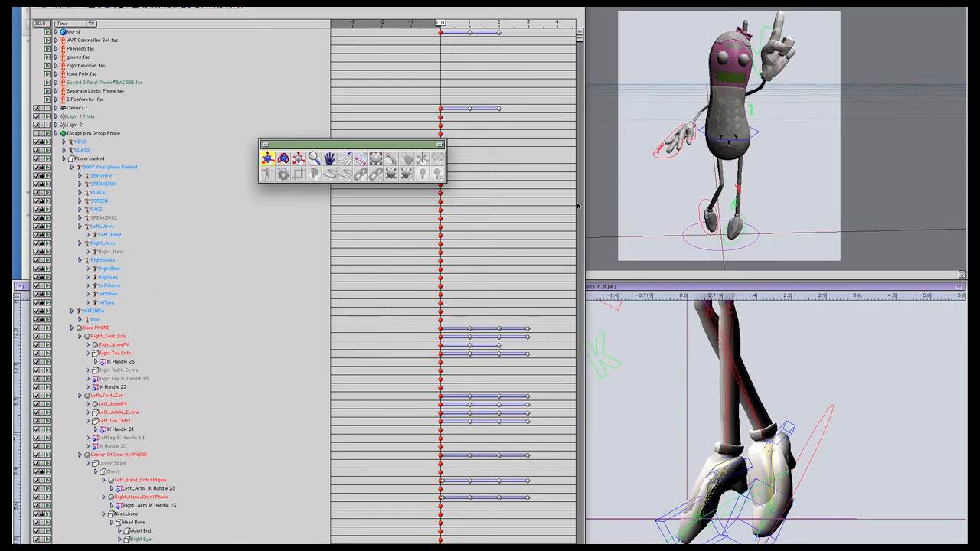
pyautogui.moveTo(580, 43)
pyautogui.mouseDown()
pyautogui.moveTo(579, 548)
pyautogui.moveTo(580, 31)
pyautogui.mouseUp()
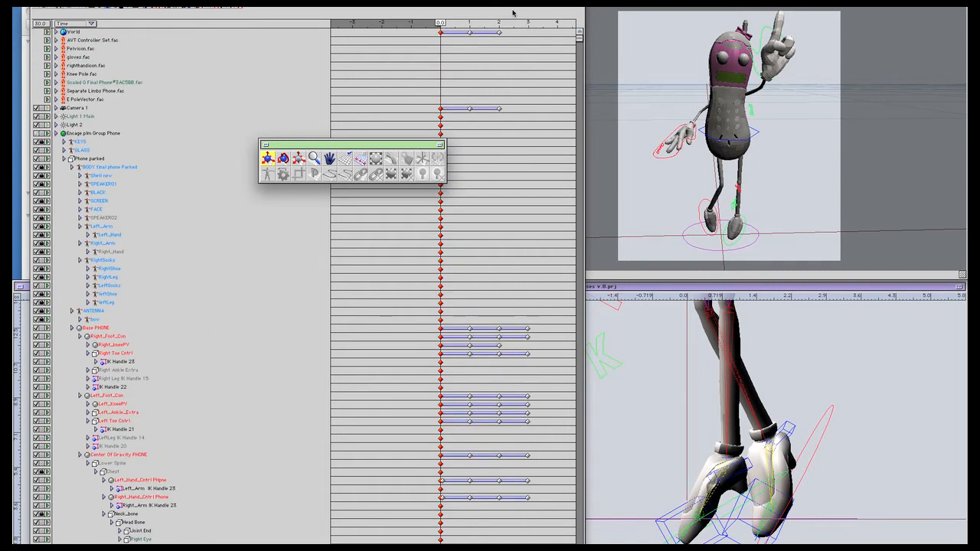
# Step: Narrow the project window and its name column so the timeline keyframes fit beside the camera and side views
pyautogui.moveTo(581, 545); pyautogui.dragTo(442, 545)
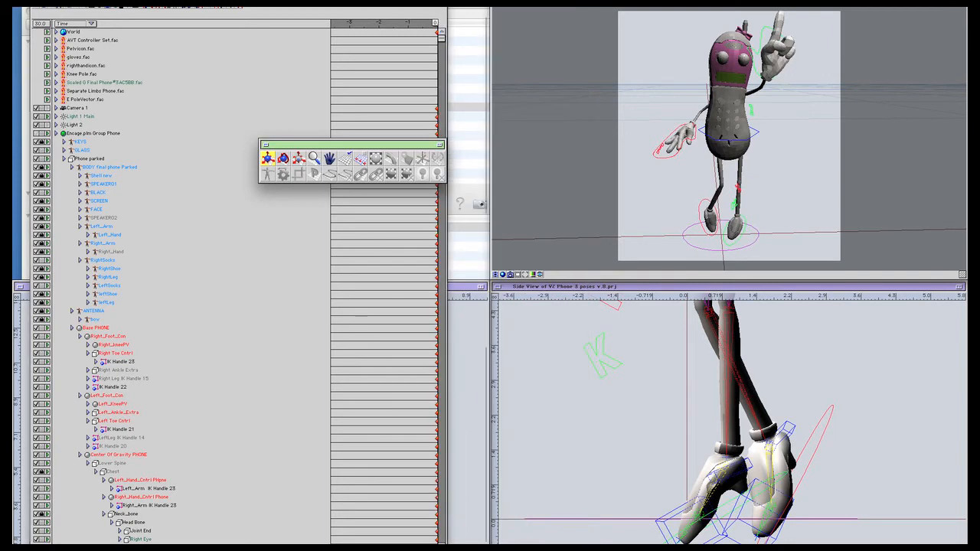
pyautogui.moveTo(444, 544); pyautogui.dragTo(488, 544)
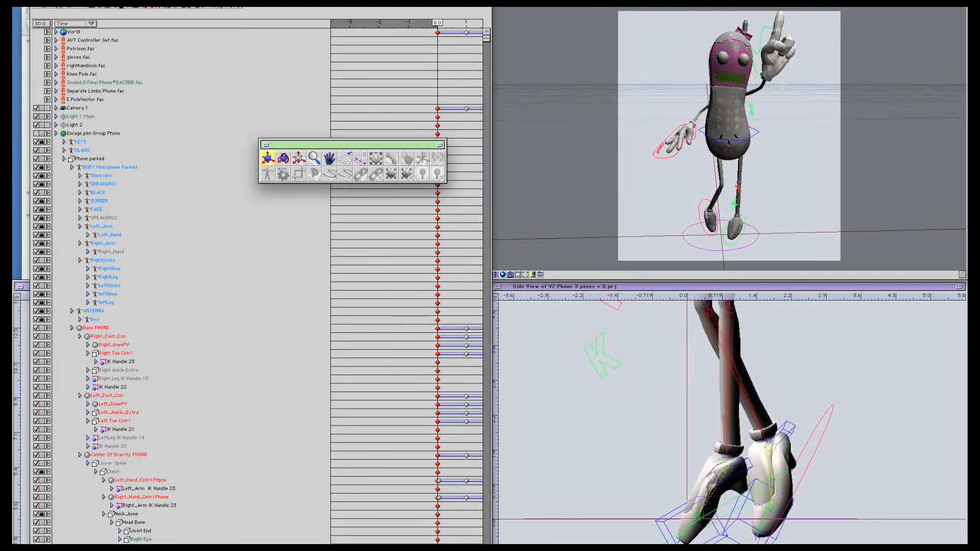
pyautogui.hscroll(-2, 406, 283)
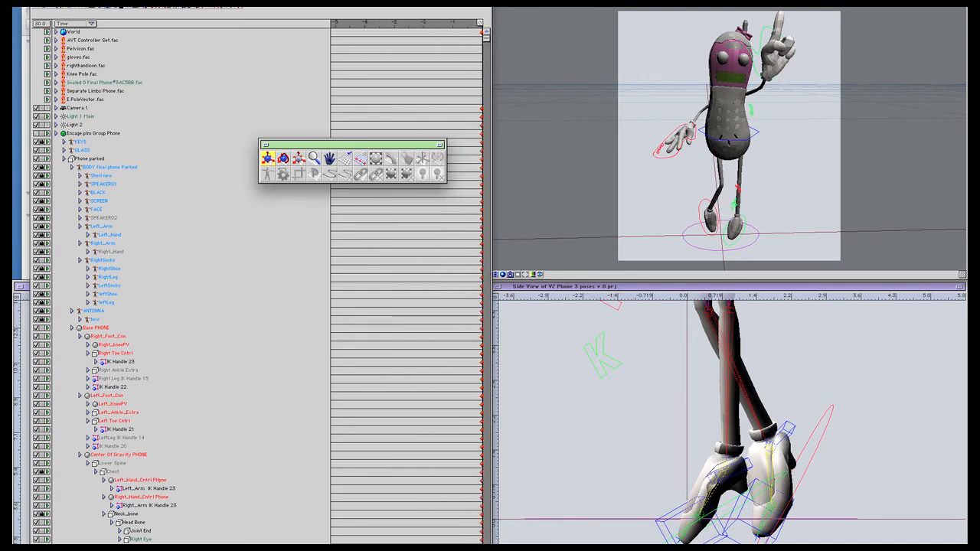
pyautogui.hscroll(4, 406, 306)
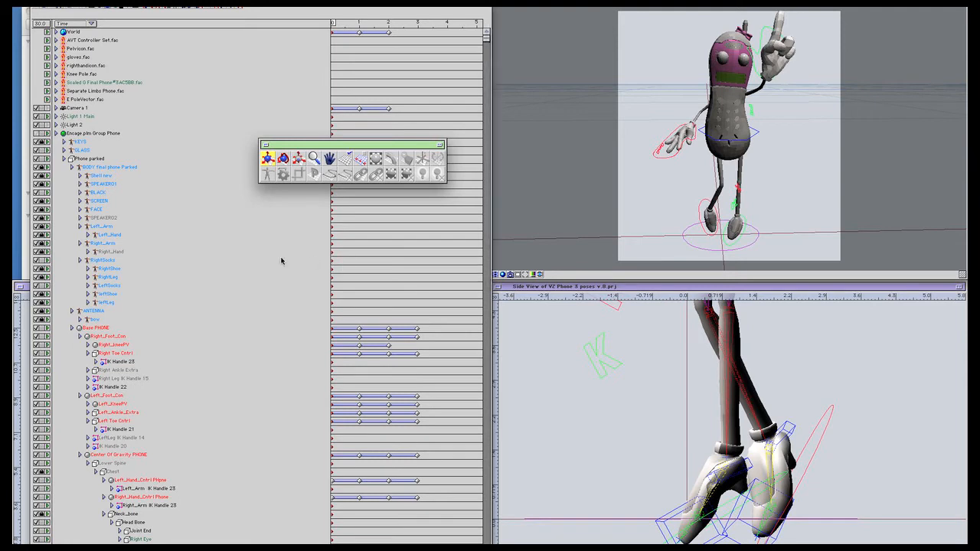
pyautogui.moveTo(330, 263); pyautogui.dragTo(238, 272)
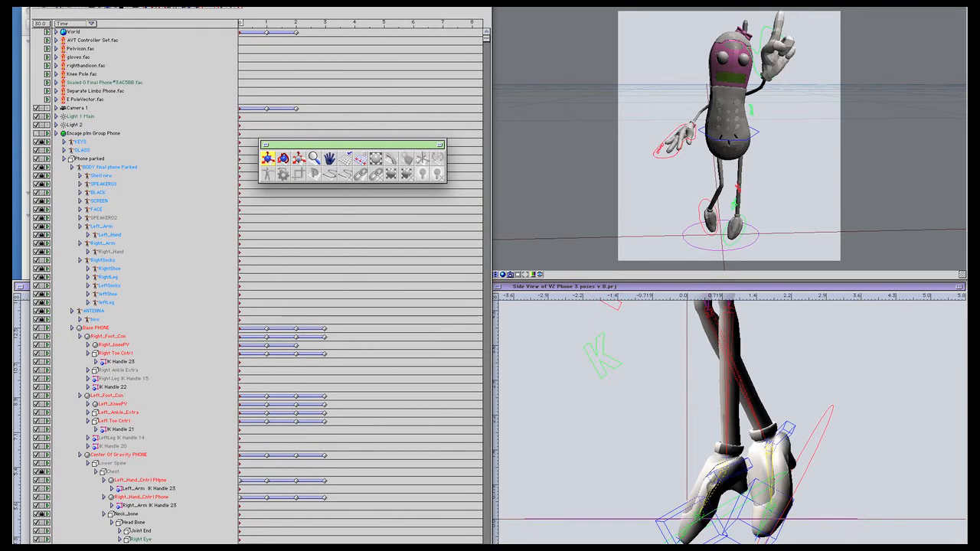
pyautogui.hscroll(-2, 360, 344)
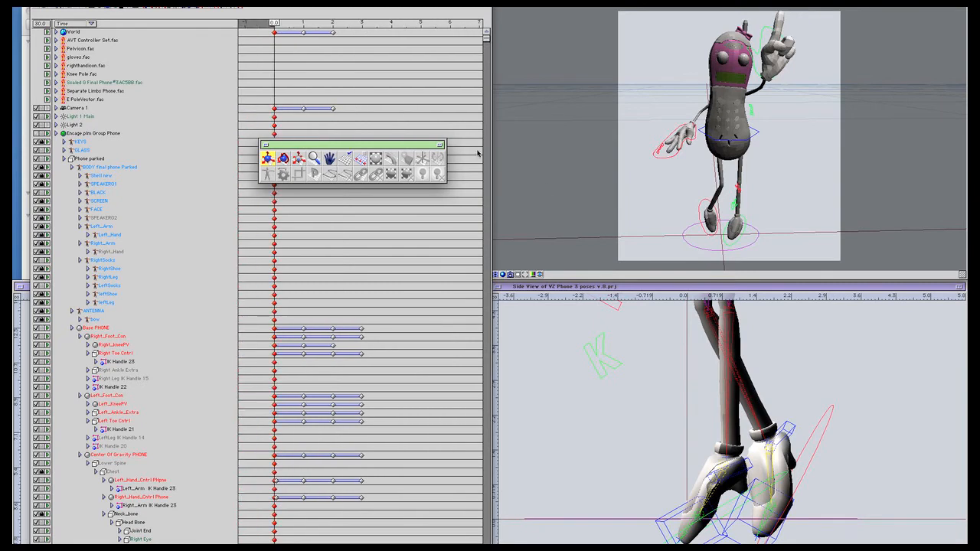
# Step: Relocate the floating tool palette from the project timeline to the side view
pyautogui.moveTo(387, 146); pyautogui.dragTo(558, 491)
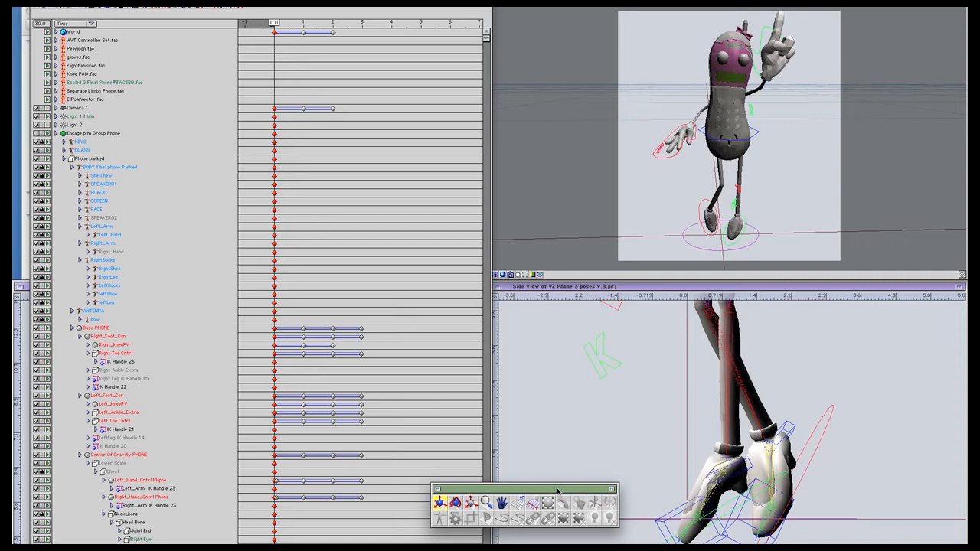
pyautogui.moveTo(558, 490); pyautogui.dragTo(562, 451)
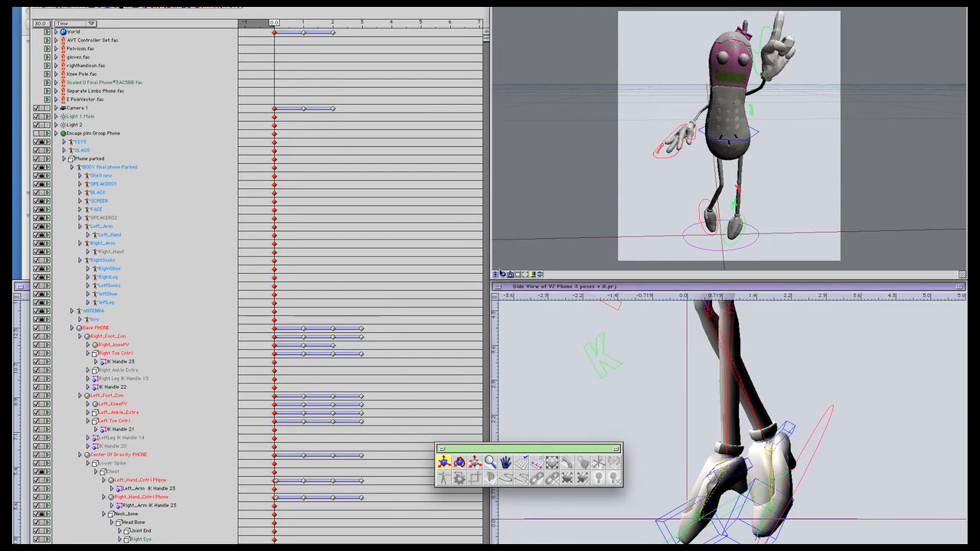
pyautogui.moveTo(468, 450); pyautogui.dragTo(494, 326)
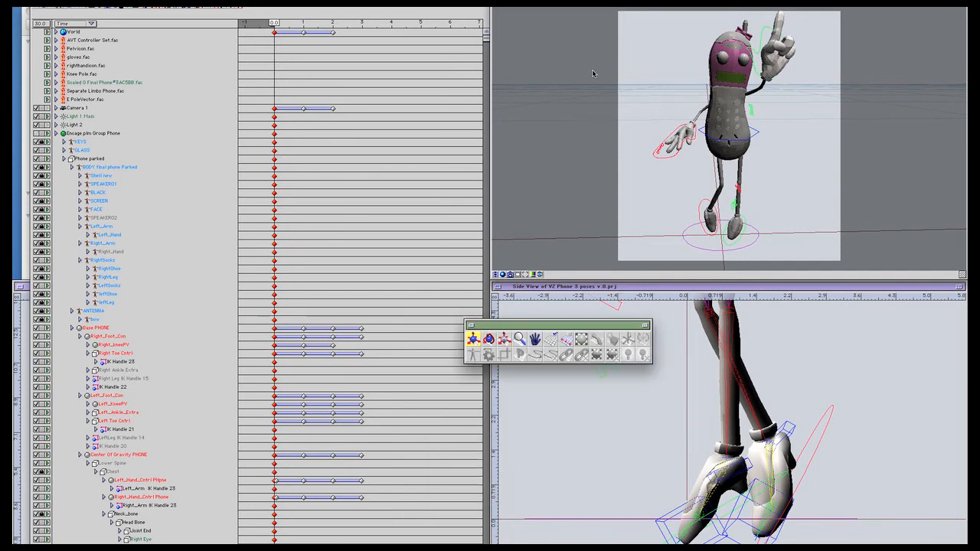
pyautogui.moveTo(481, 327); pyautogui.dragTo(509, 402)
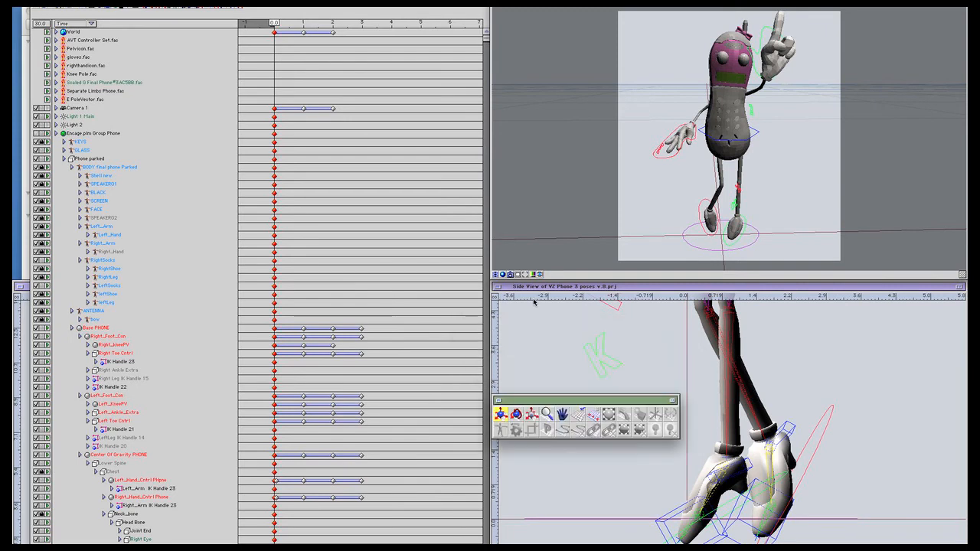
pyautogui.click(564, 319)
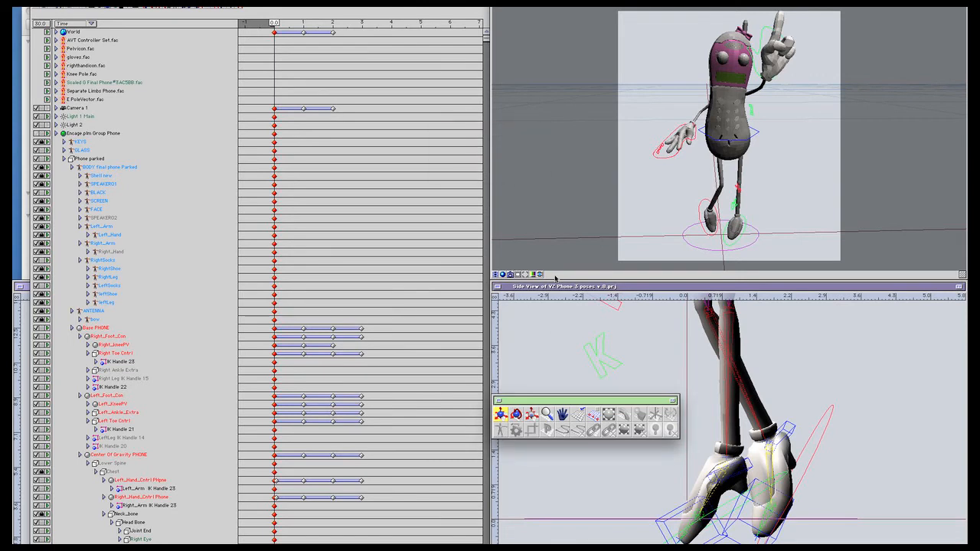
# Step: Move the character's right hand control outward, away from the body, in the camera view
pyautogui.click(669, 155)
pyautogui.click(672, 150)
pyautogui.moveTo(682, 136)
pyautogui.mouseDown()
pyautogui.moveTo(663, 92)
pyautogui.moveTo(678, 70)
pyautogui.moveTo(663, 135)
pyautogui.mouseUp()
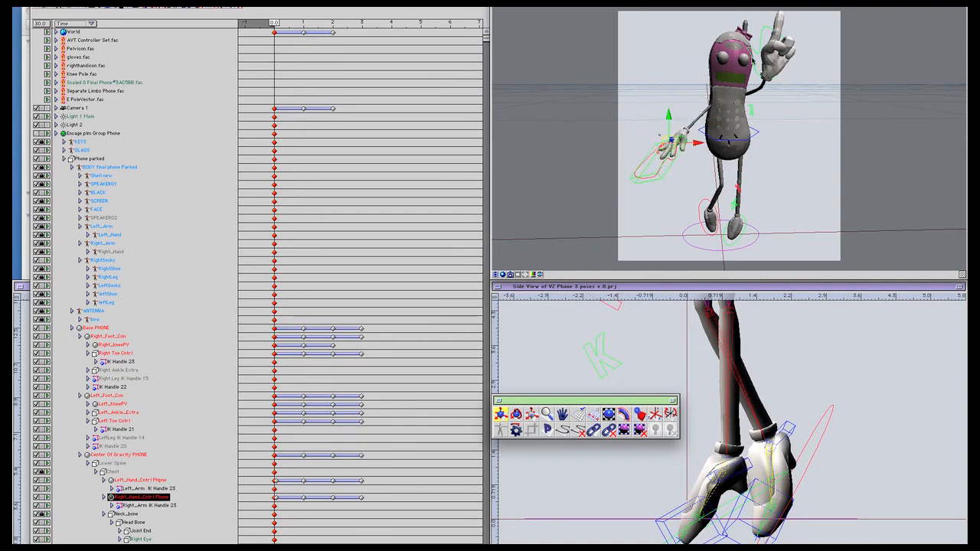
# Step: Enlarge the camera view to fill the screen and undo a trial move of the left hand control across the face
pyautogui.moveTo(763, 49); pyautogui.dragTo(717, 50)
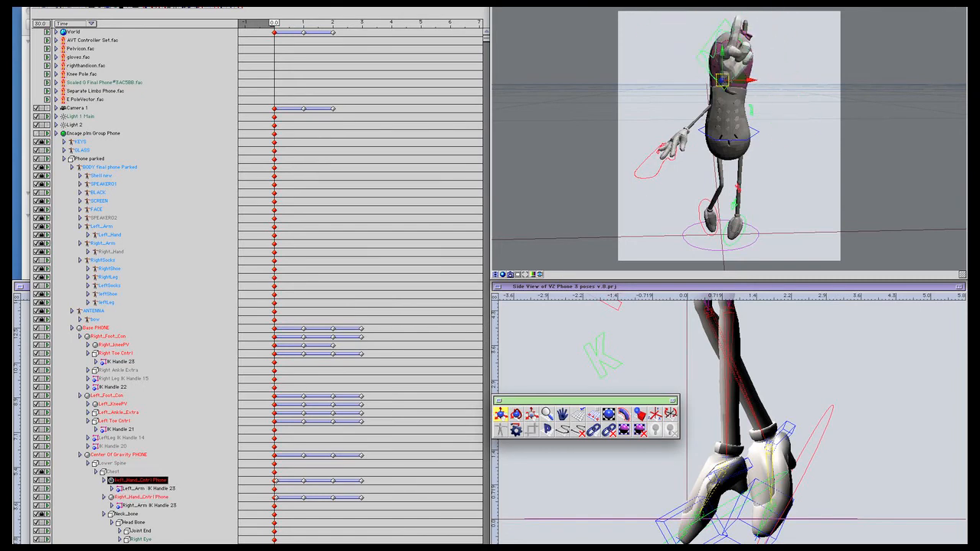
pyautogui.click(961, 10)
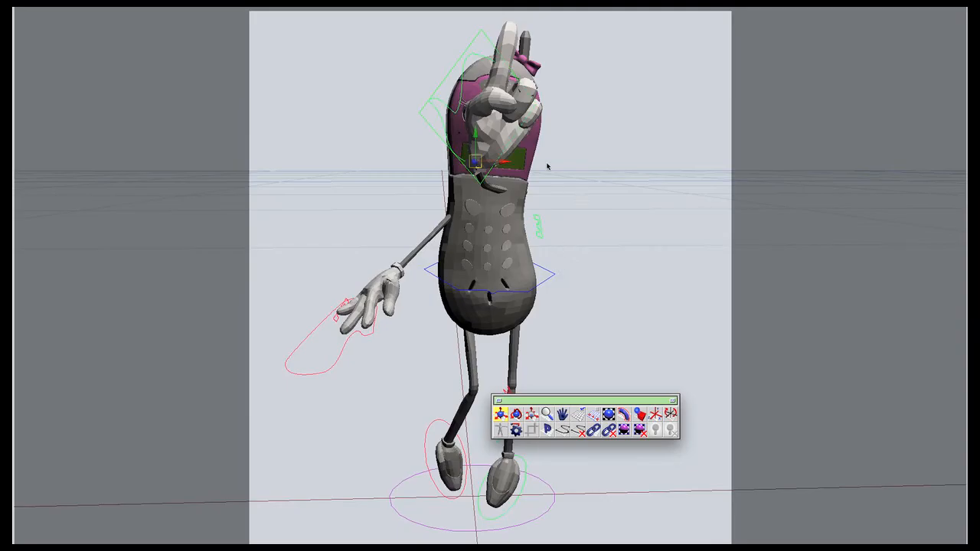
pyautogui.press('super+z')
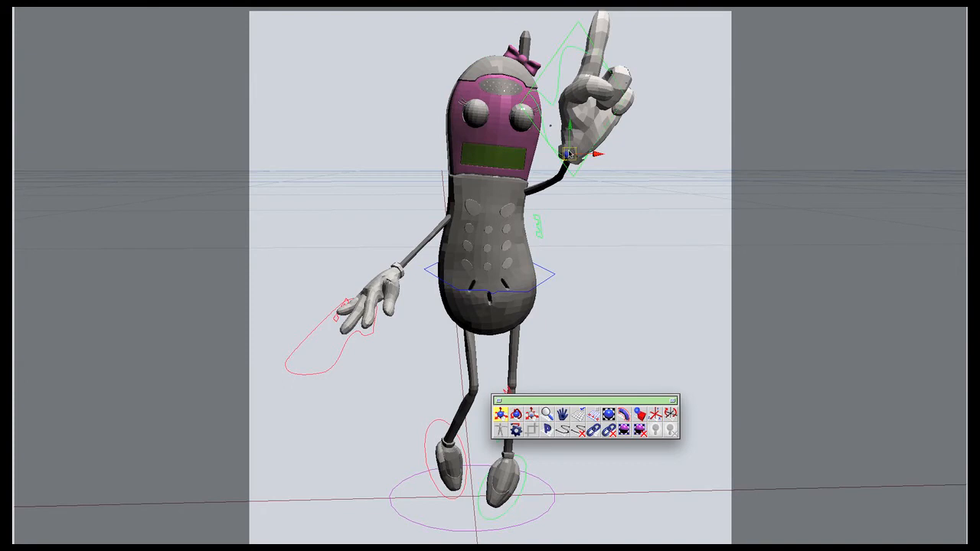
# Step: Try raising the left hand control higher beside the head and undo the move
pyautogui.moveTo(569, 153); pyautogui.dragTo(600, 96)
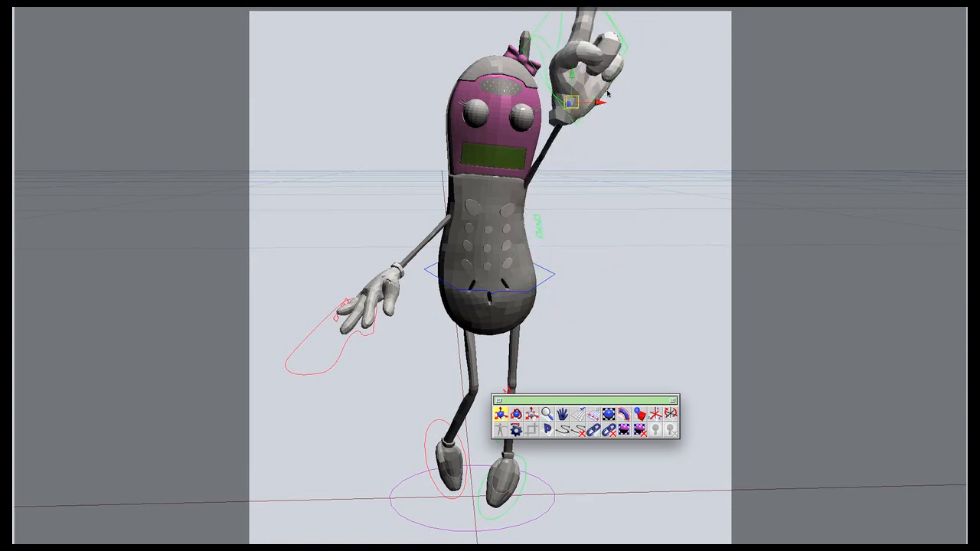
pyautogui.hotkey('ctrl', 'z')
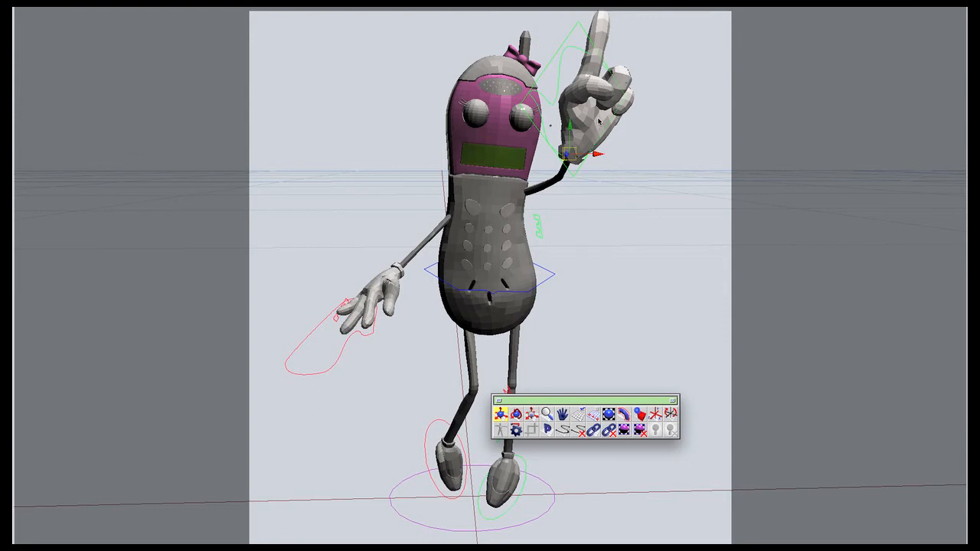
# Step: Open the left hand control's info window below the raised hand and narrow the project window to uncover the character
pyautogui.press('space')
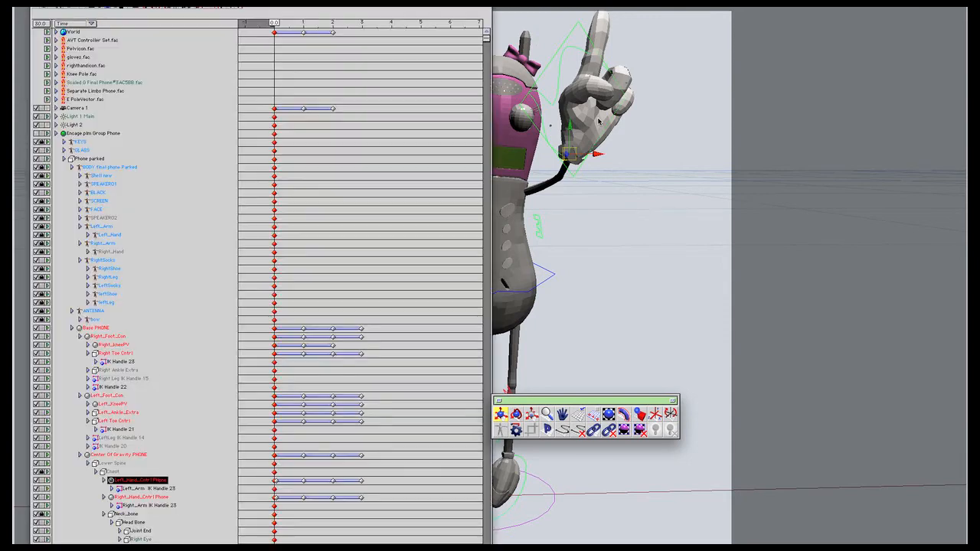
pyautogui.doubleClick(132, 481)
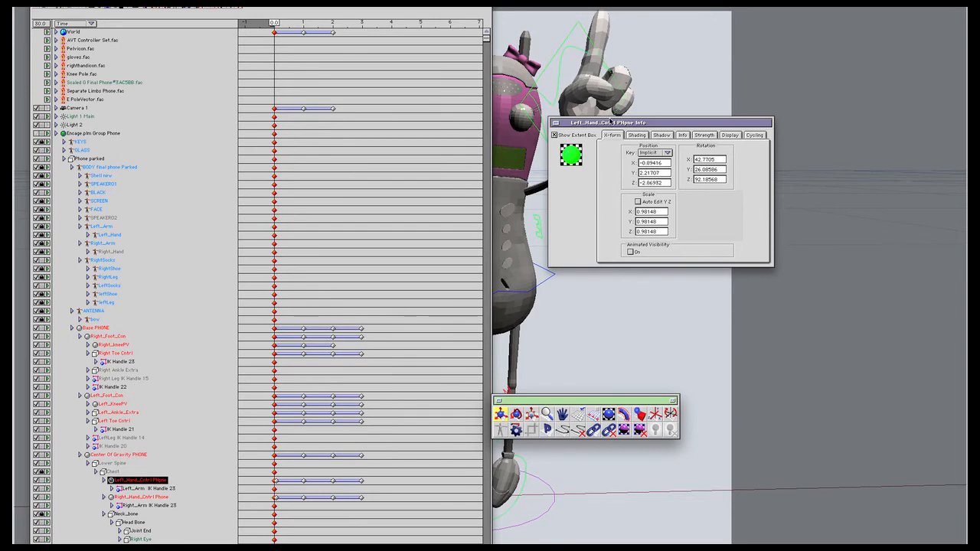
pyautogui.moveTo(660, 122); pyautogui.dragTo(698, 228)
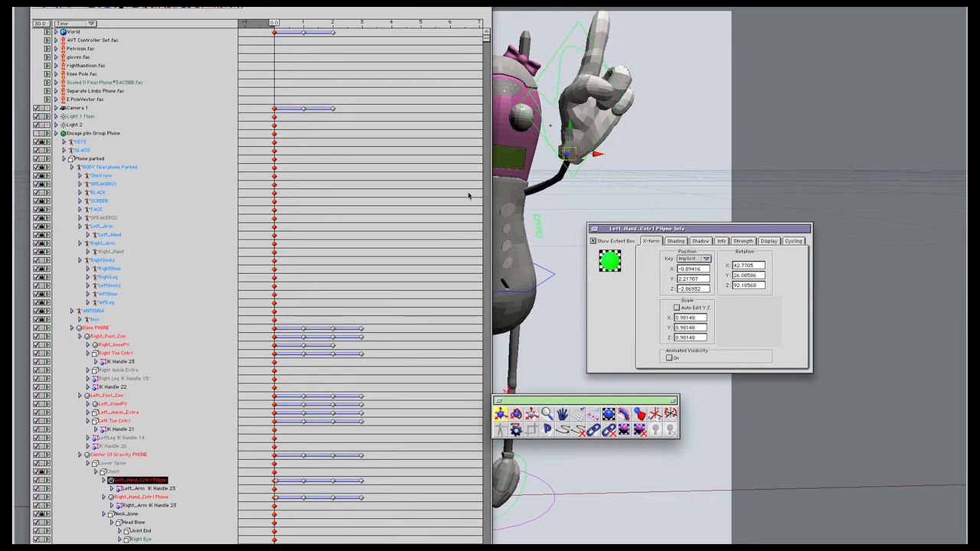
pyautogui.moveTo(487, 541); pyautogui.dragTo(346, 528)
# Step: Try lowering the left hand control to chest height, undo the move and clear the selection
pyautogui.click(567, 151)
pyautogui.moveTo(599, 281); pyautogui.dragTo(581, 192)
pyautogui.press('super+z')
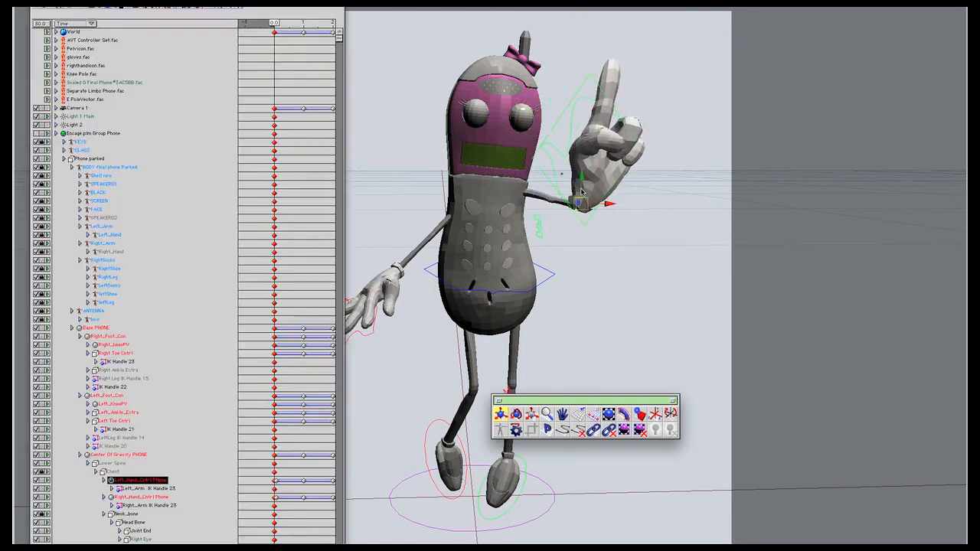
pyautogui.click(523, 258)
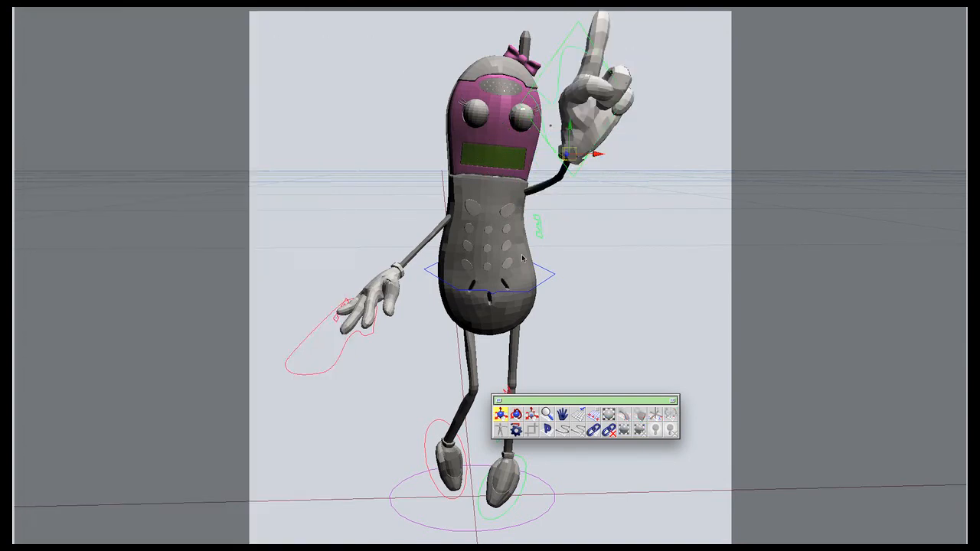
pyautogui.click(523, 258)
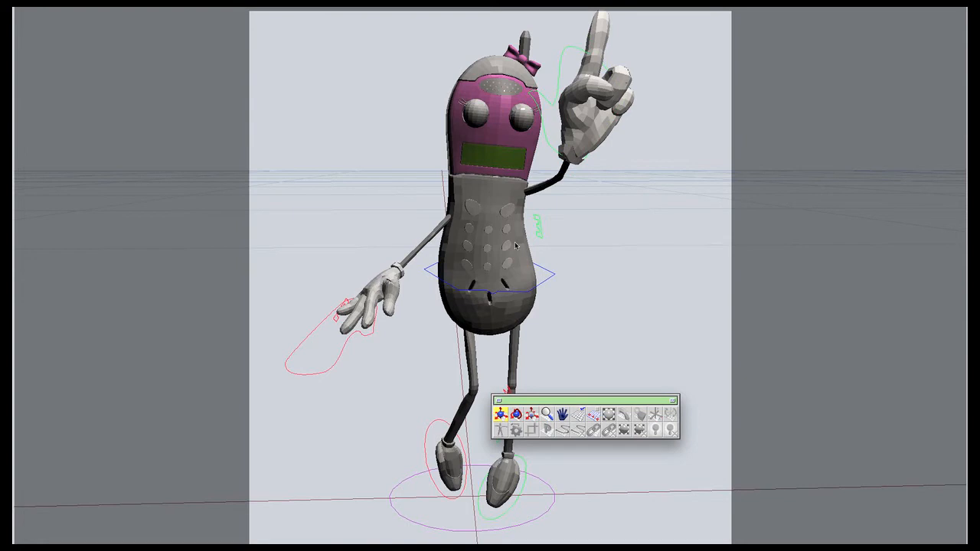
# Step: Select BODY final phone Parked in the project hierarchy and open its info and deformation windows
pyautogui.press('space')
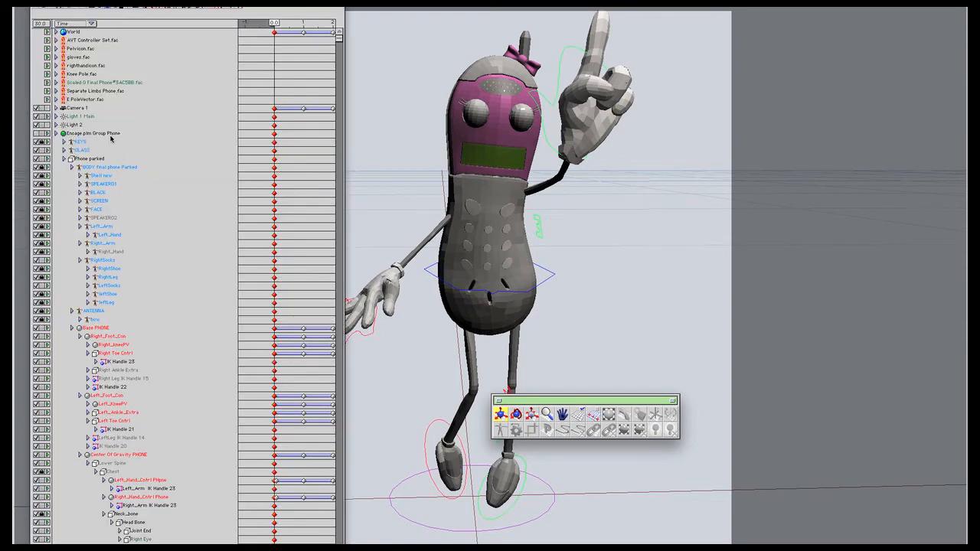
pyautogui.click(118, 167)
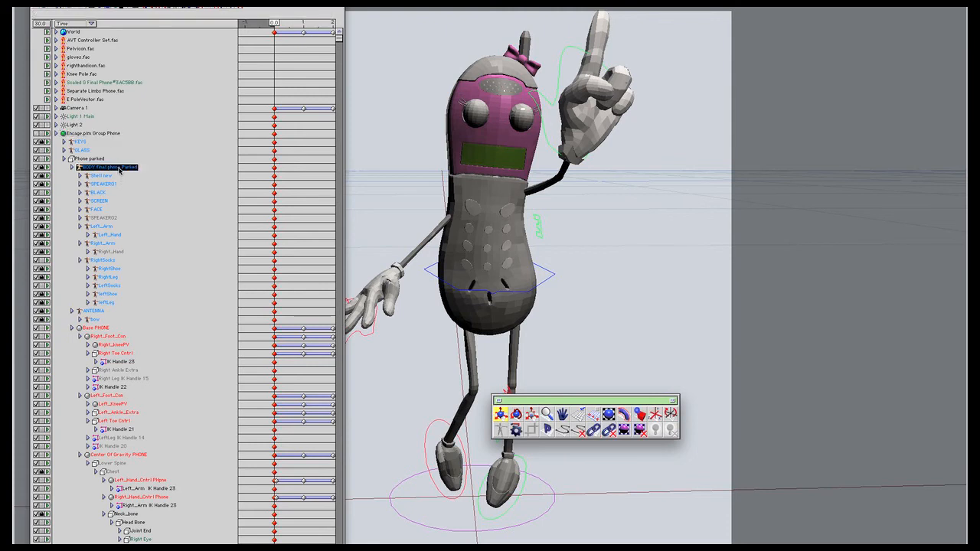
pyautogui.click(181, 215)
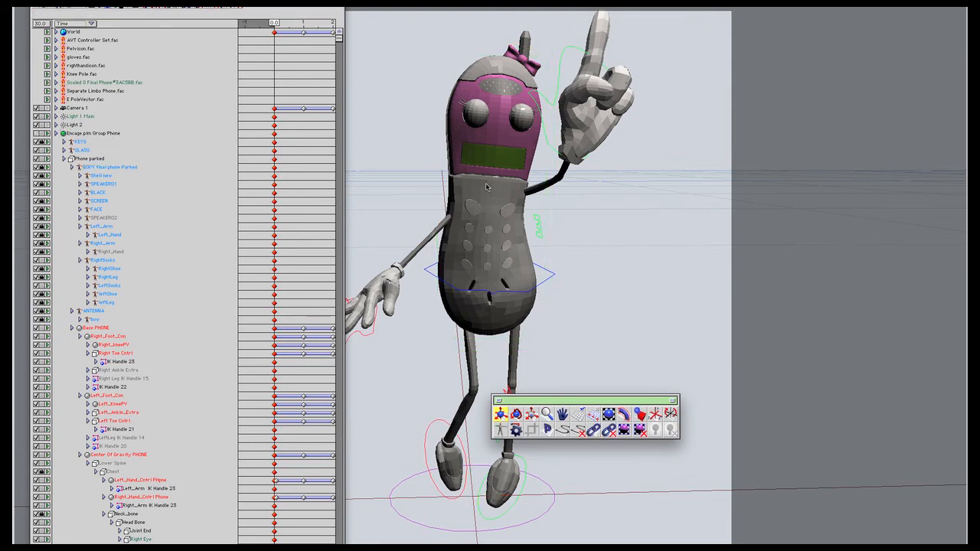
pyautogui.doubleClick(120, 168)
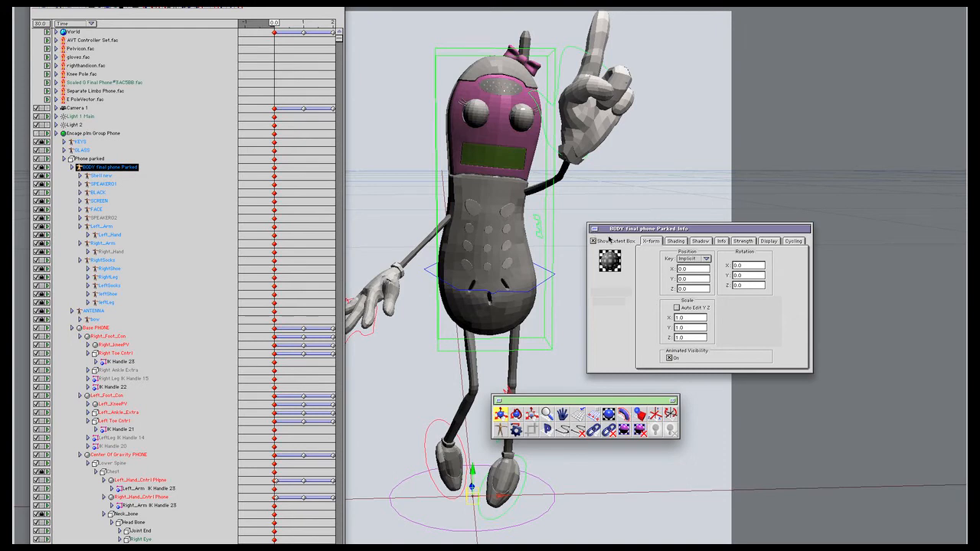
pyautogui.click(627, 413)
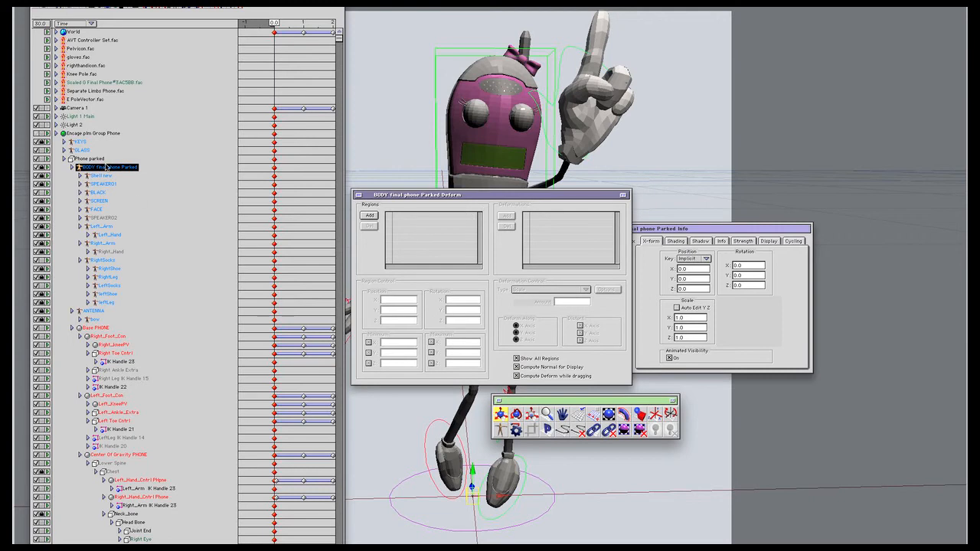
# Step: View the deformation settings of the Phone parked object and close the deformation and info windows
pyautogui.click(99, 159)
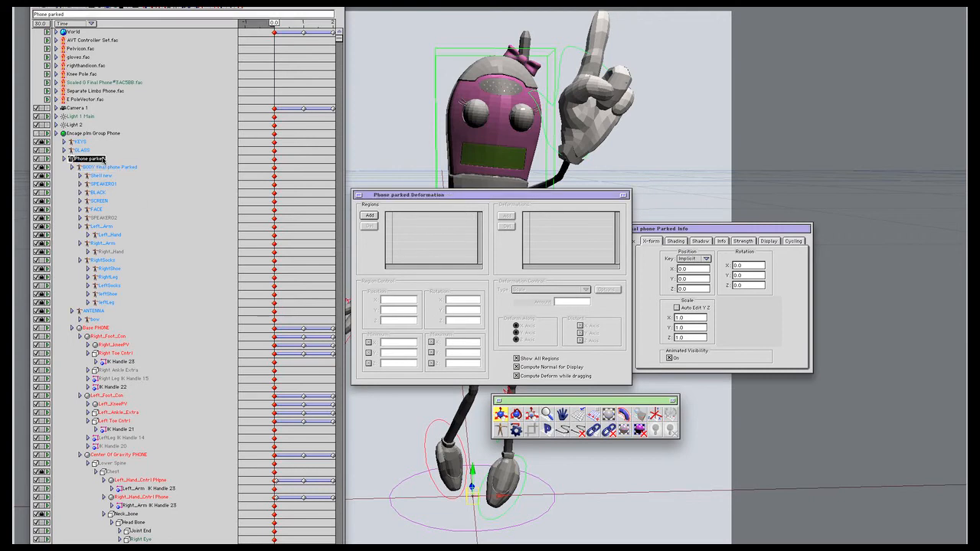
pyautogui.click(357, 196)
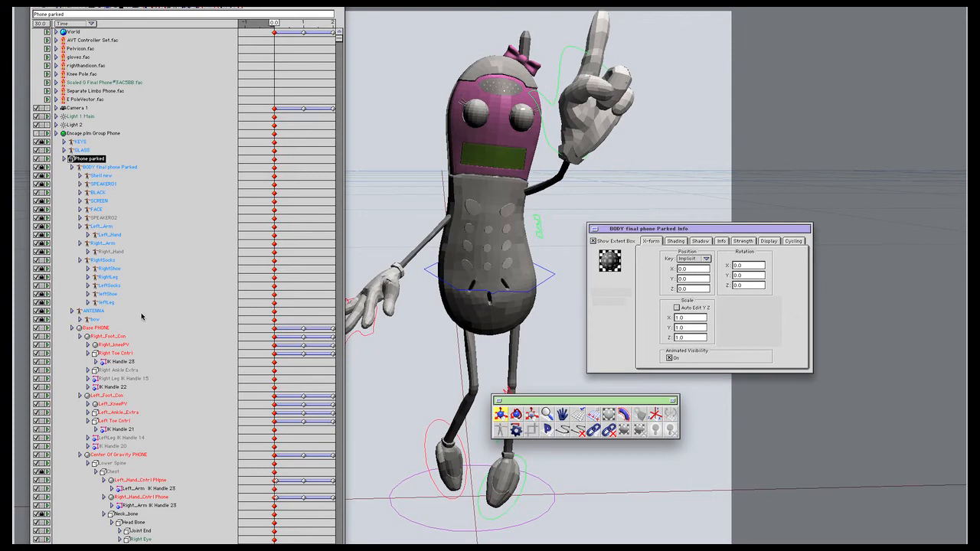
pyautogui.click(593, 230)
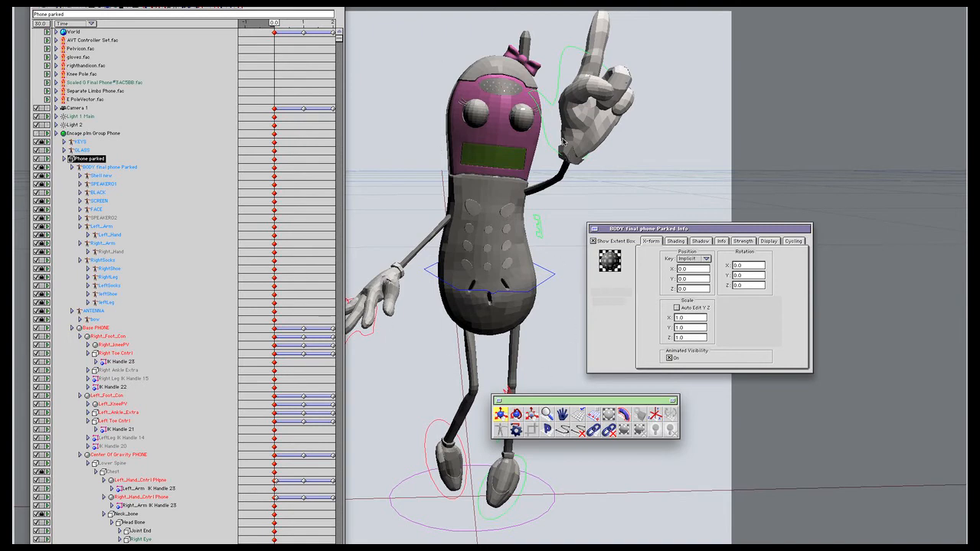
# Step: Try pulling the left hand control down and outward beyond the arm's reach, and undo the move
pyautogui.click(563, 140)
pyautogui.click(561, 138)
pyautogui.moveTo(563, 146); pyautogui.dragTo(608, 247)
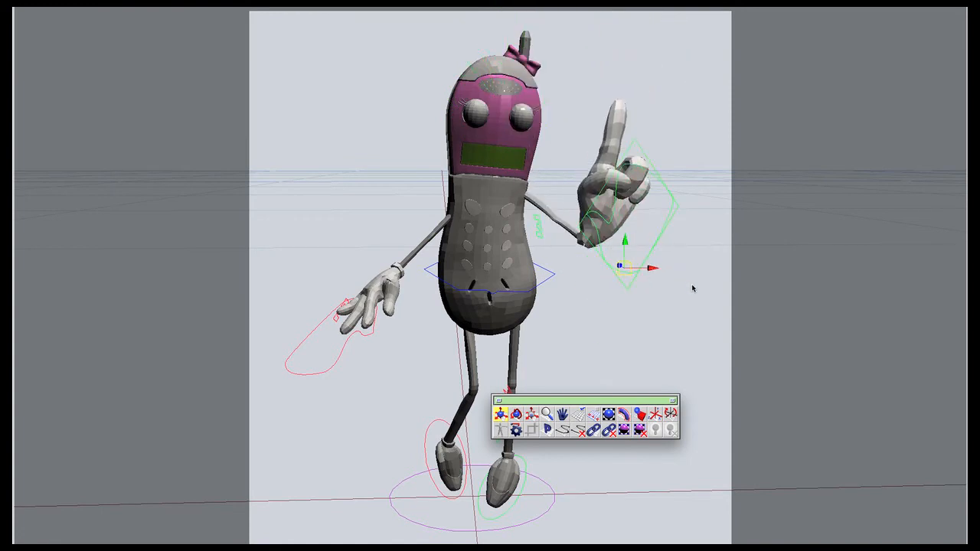
pyautogui.press('super+z')
# Step: Widen the project window to show the later keyframes and view the position key types in the left hand control's info
pyautogui.press('super+0')
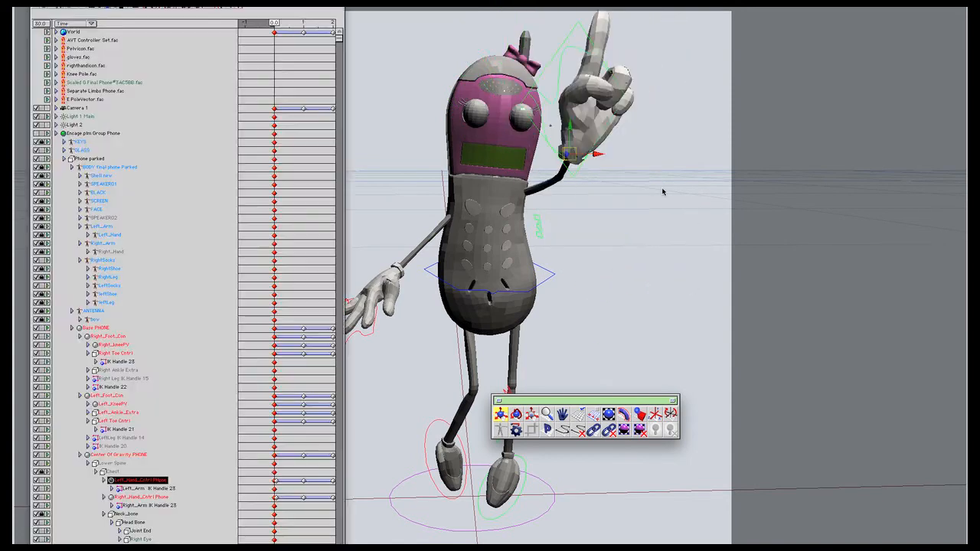
pyautogui.moveTo(341, 544); pyautogui.dragTo(400, 544)
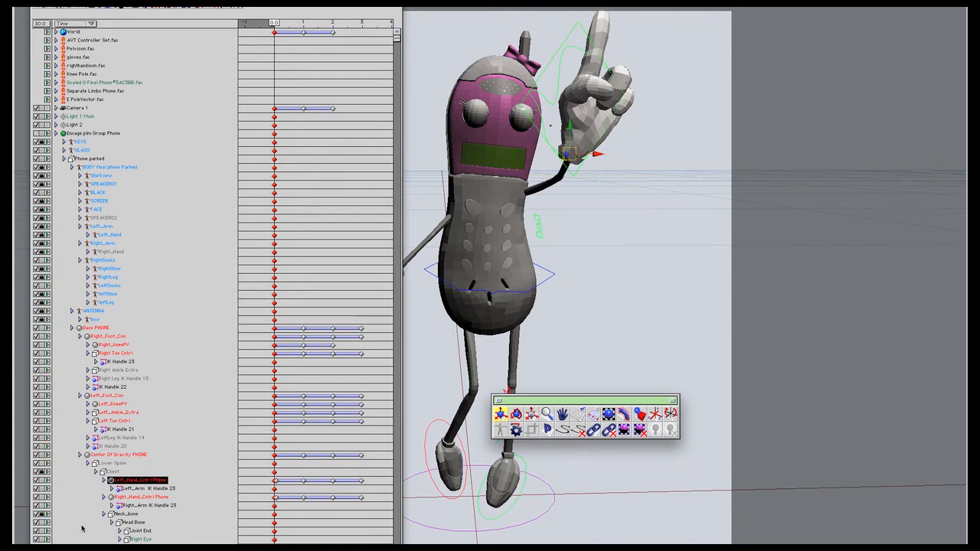
pyautogui.doubleClick(151, 483)
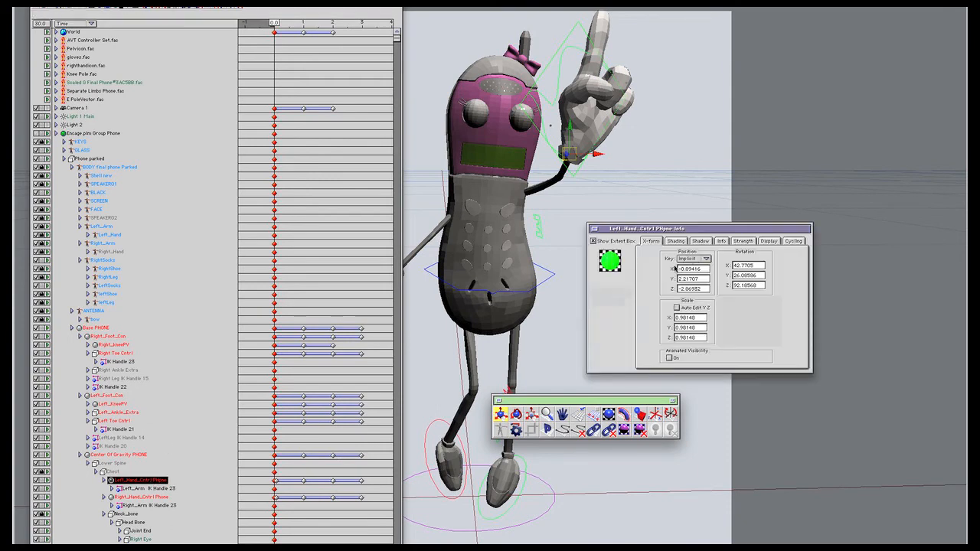
pyautogui.click(694, 259)
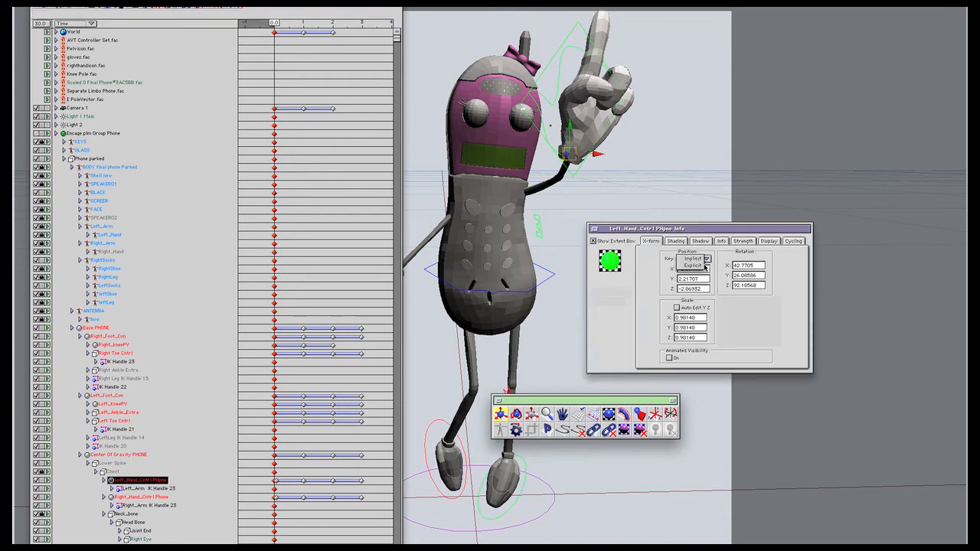
pyautogui.click(598, 275)
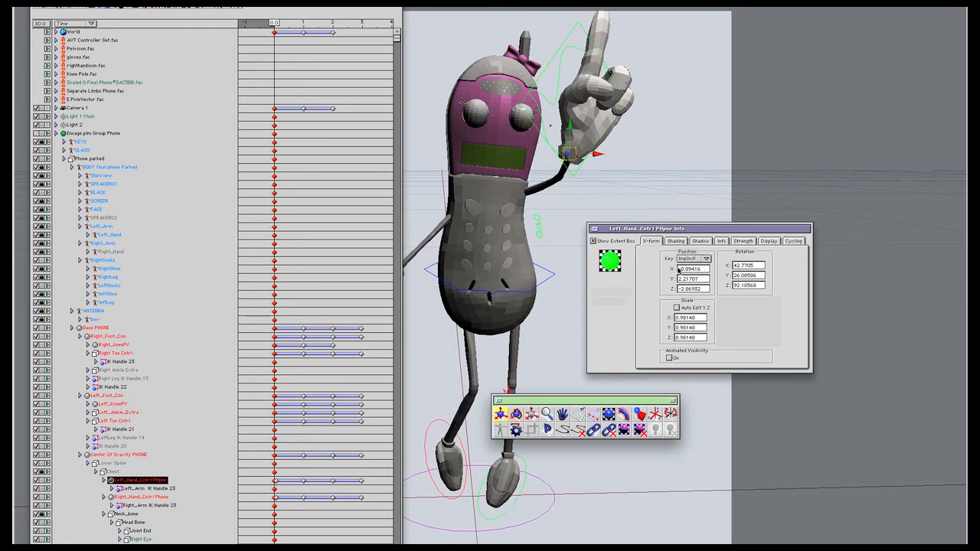
# Step: Examine the Position and Reference channel types for new objects in the Keyframe preferences, and leave without saving changes
pyautogui.click(21, 7)
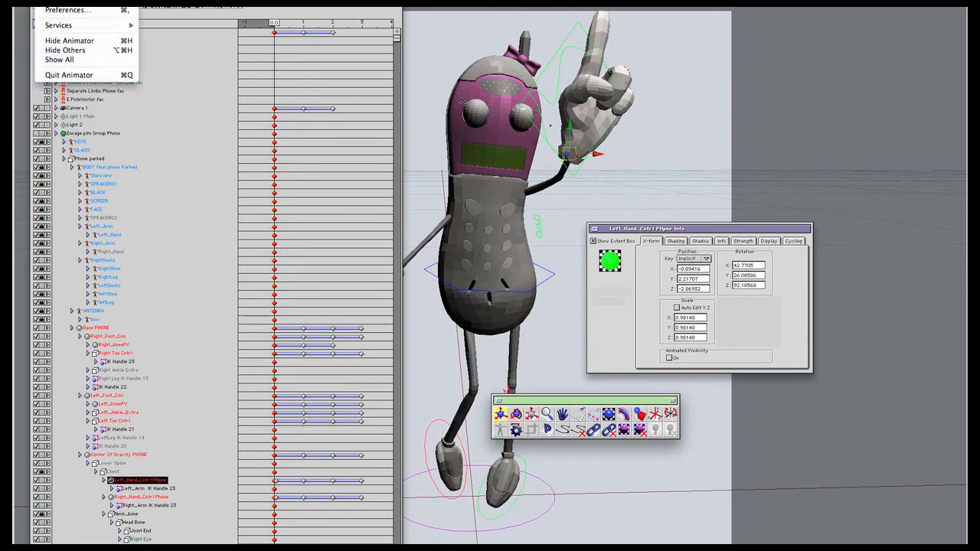
pyautogui.click(47, 9)
pyautogui.click(47, 7)
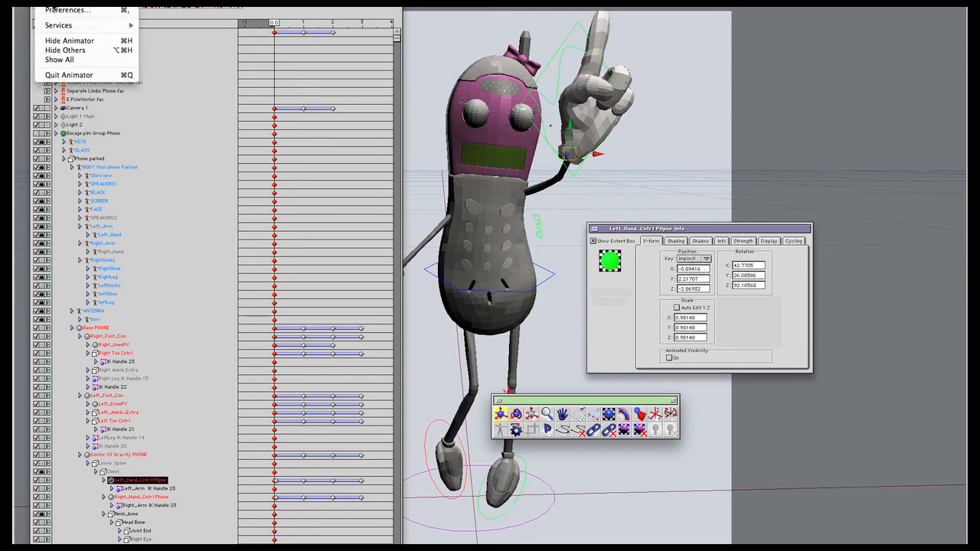
pyautogui.click(47, 11)
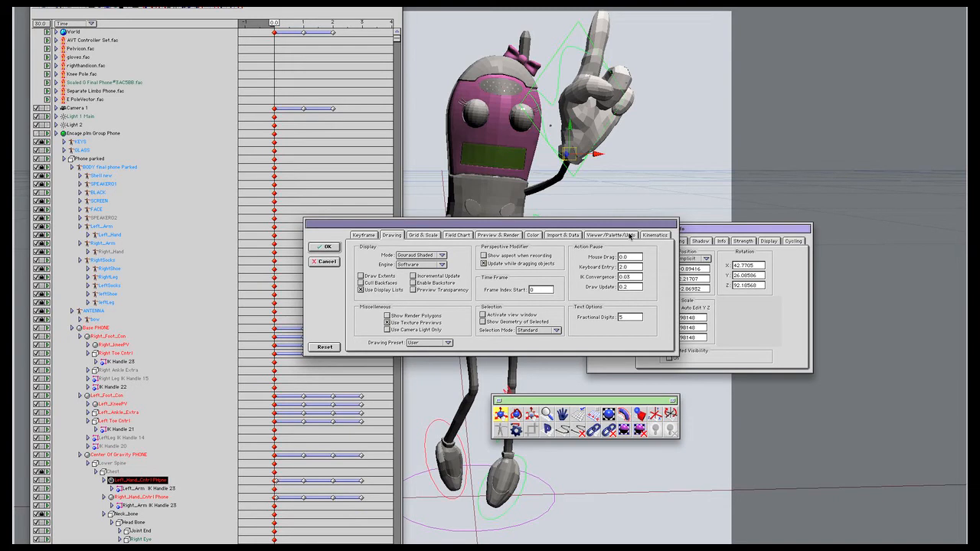
pyautogui.click(373, 236)
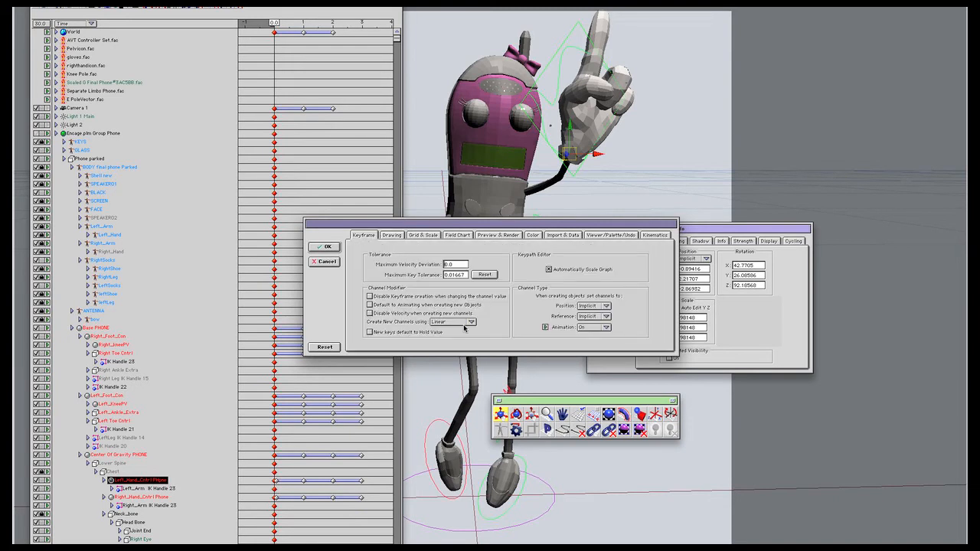
pyautogui.click(593, 306)
pyautogui.click(593, 317)
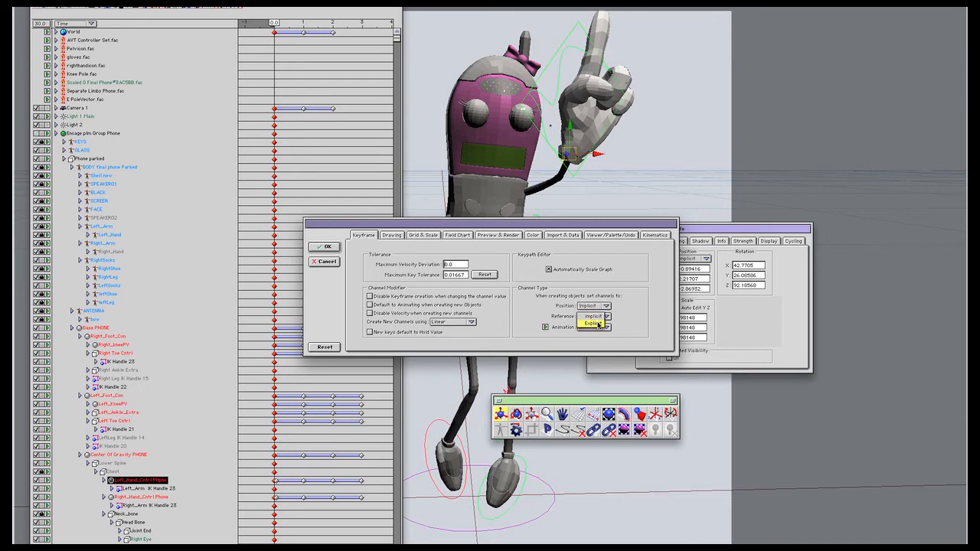
pyautogui.click(593, 316)
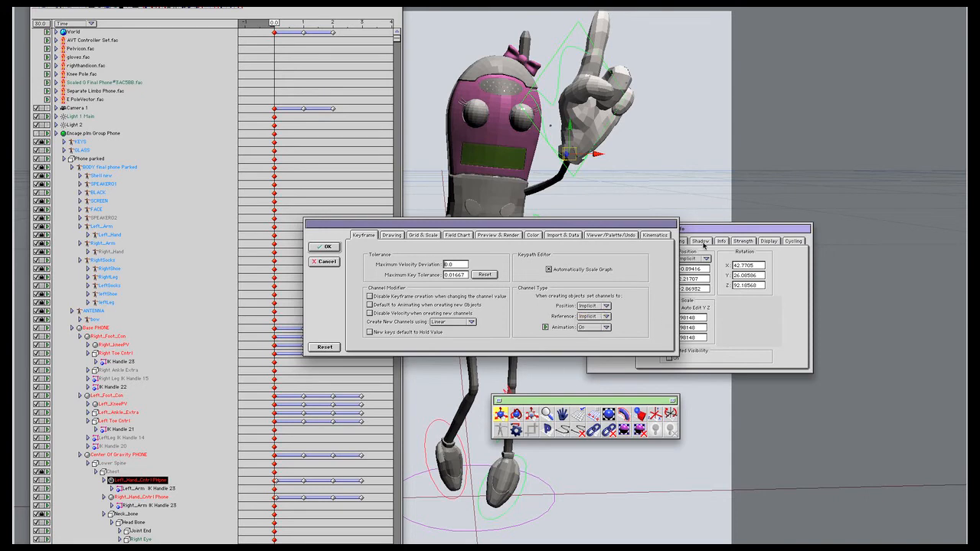
pyautogui.click(332, 261)
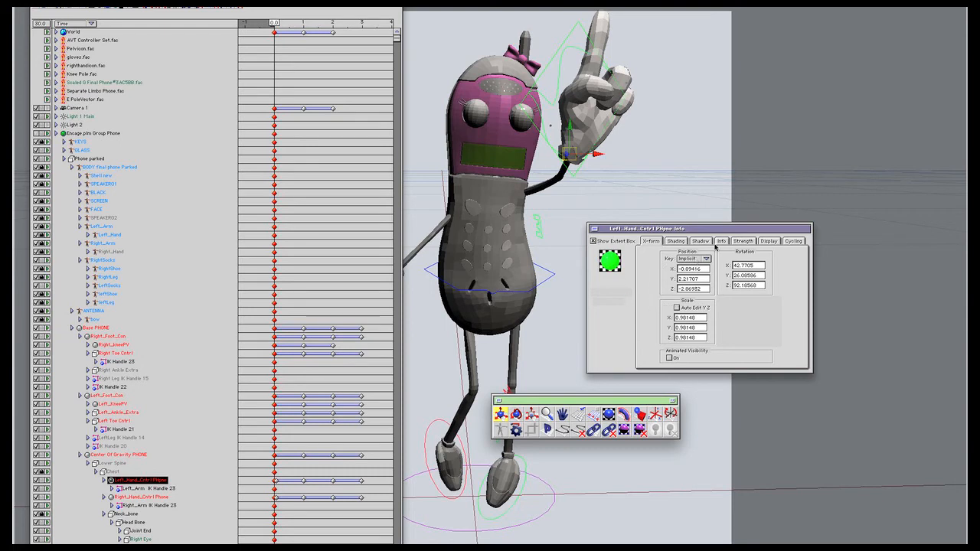
# Step: Set the left hand control's position key type to Explicit
pyautogui.click(700, 261)
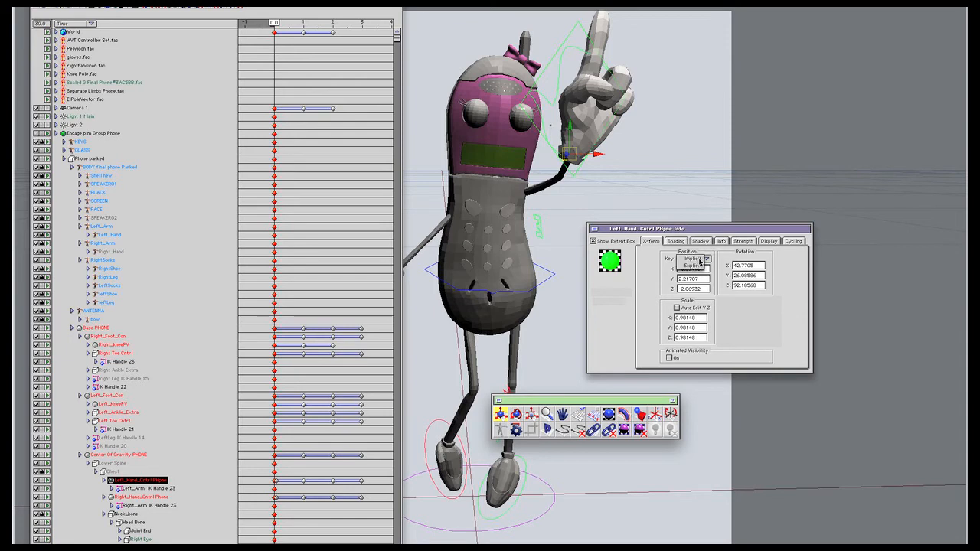
pyautogui.click(698, 265)
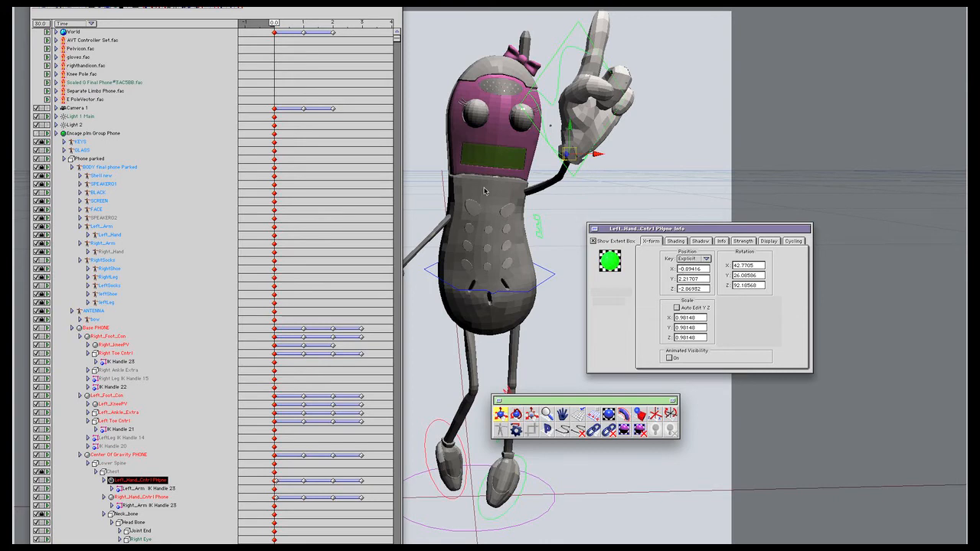
# Step: Examine the interpolation choices for new channels in the Keyframe preferences, and leave without saving changes
pyautogui.click(56, 3)
pyautogui.click(55, 11)
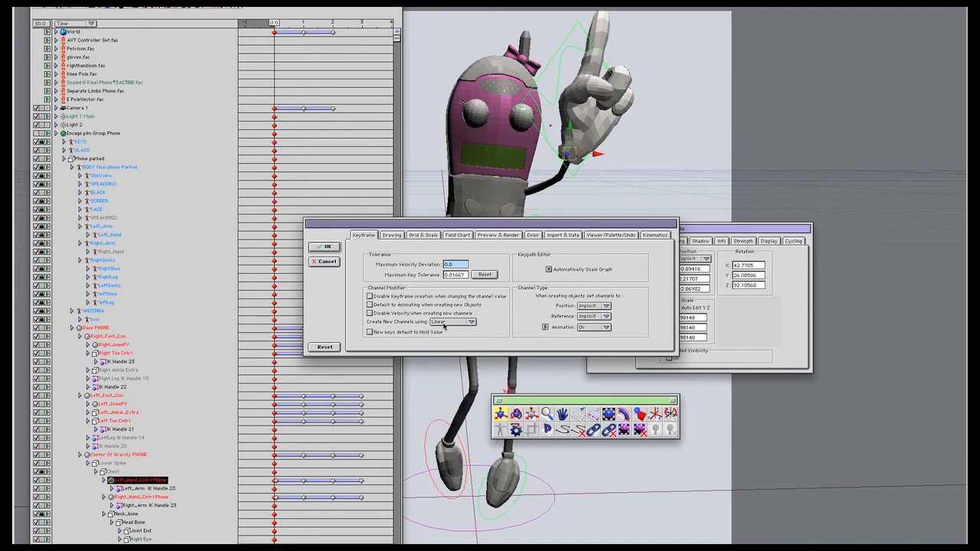
pyautogui.click(452, 322)
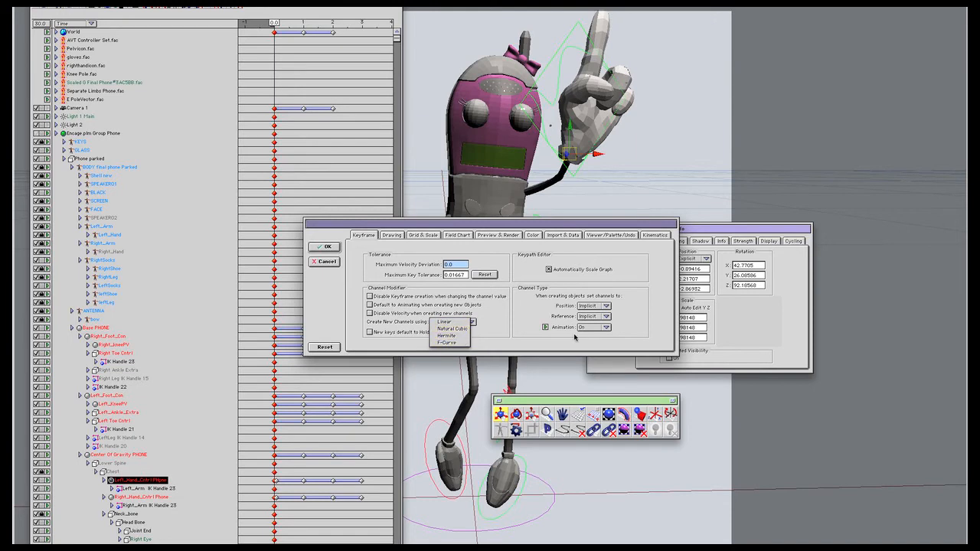
pyautogui.click(574, 337)
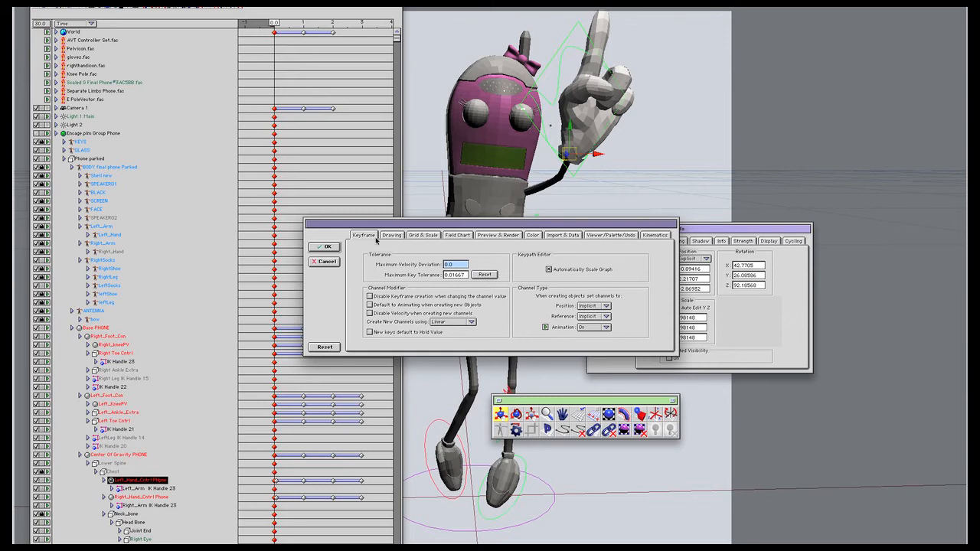
pyautogui.click(325, 261)
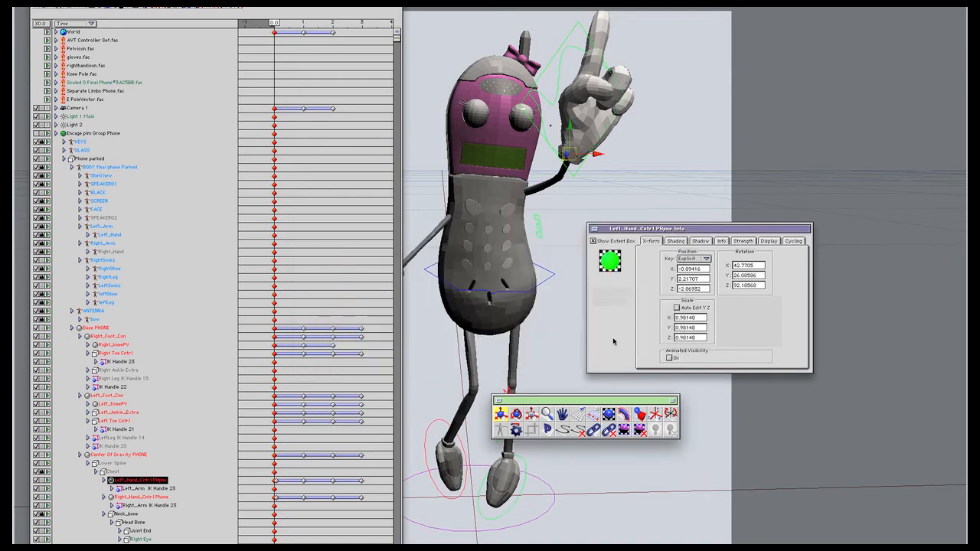
# Step: Move the left hand control's info window away from the character, bring the camera view forward and deselect the control
pyautogui.moveTo(651, 228); pyautogui.dragTo(722, 190)
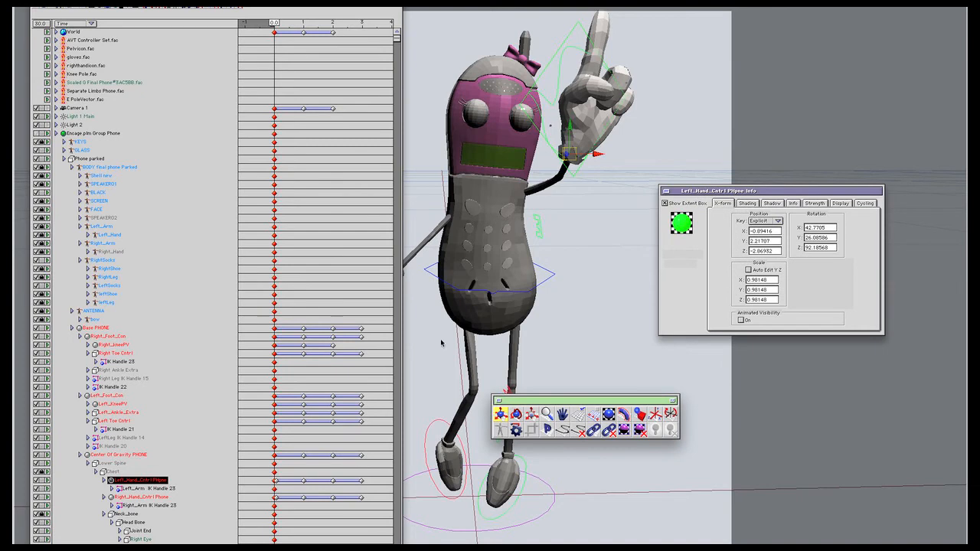
pyautogui.click(433, 511)
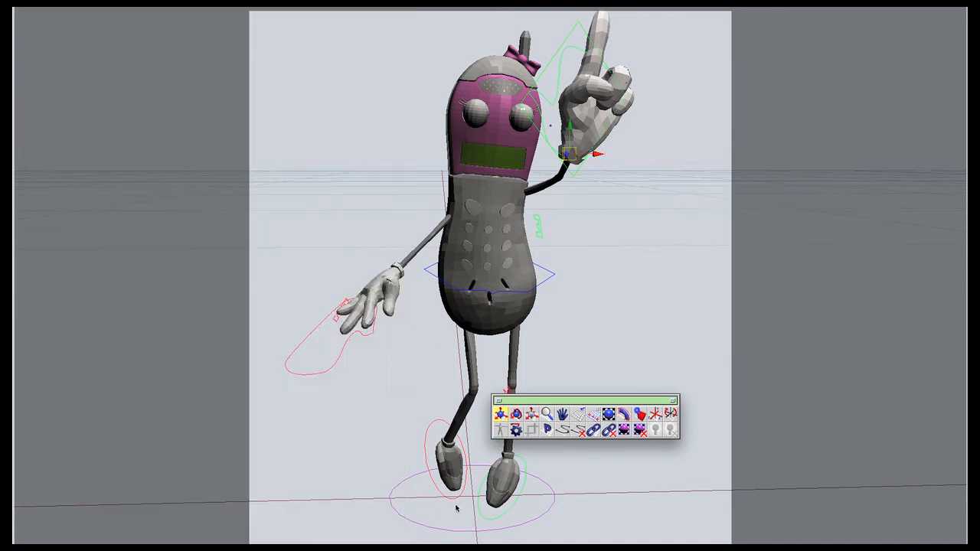
pyautogui.click(434, 510)
pyautogui.click(434, 510)
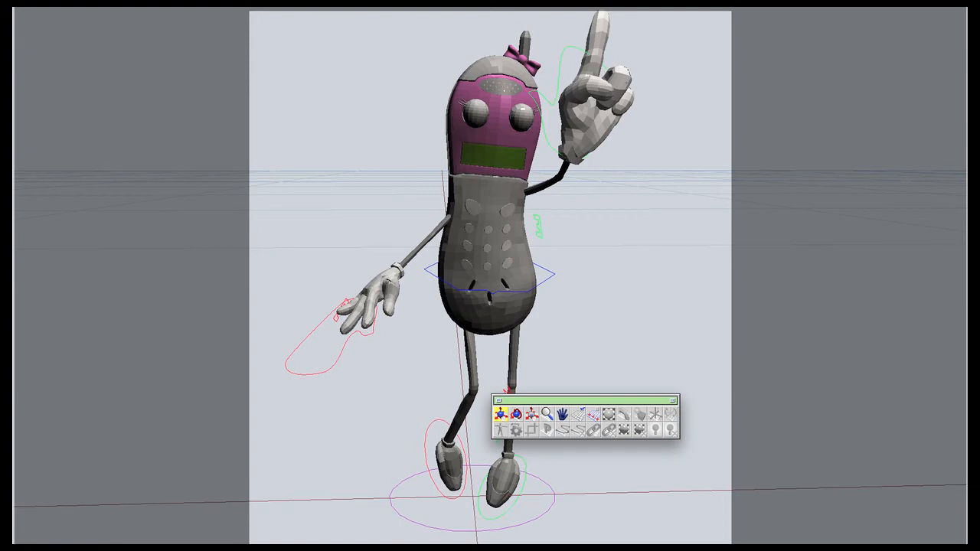
# Step: Examine the output choices in the preview settings, keep the output on Screen and save the settings
pyautogui.press('super+p')
pyautogui.moveTo(460, 261); pyautogui.dragTo(460, 273)
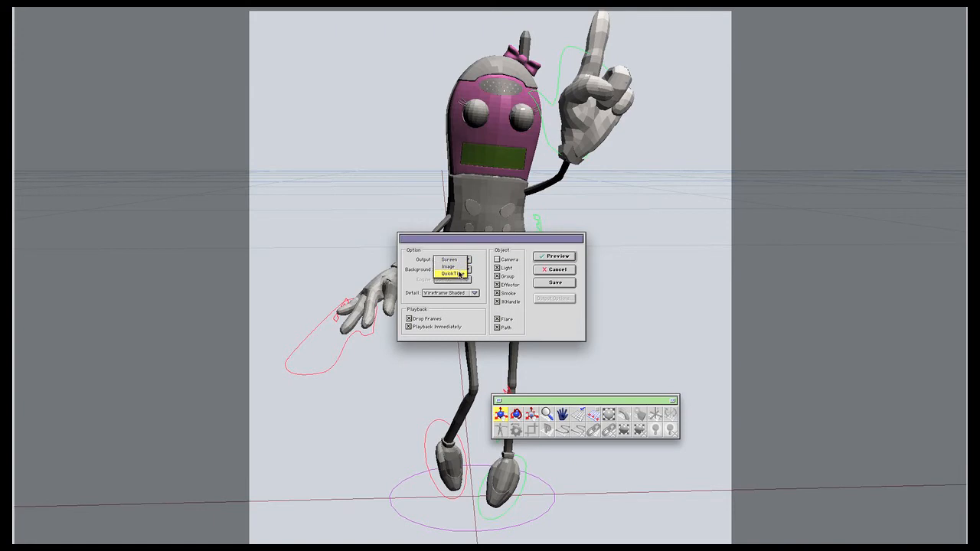
pyautogui.moveTo(460, 274); pyautogui.dragTo(482, 277)
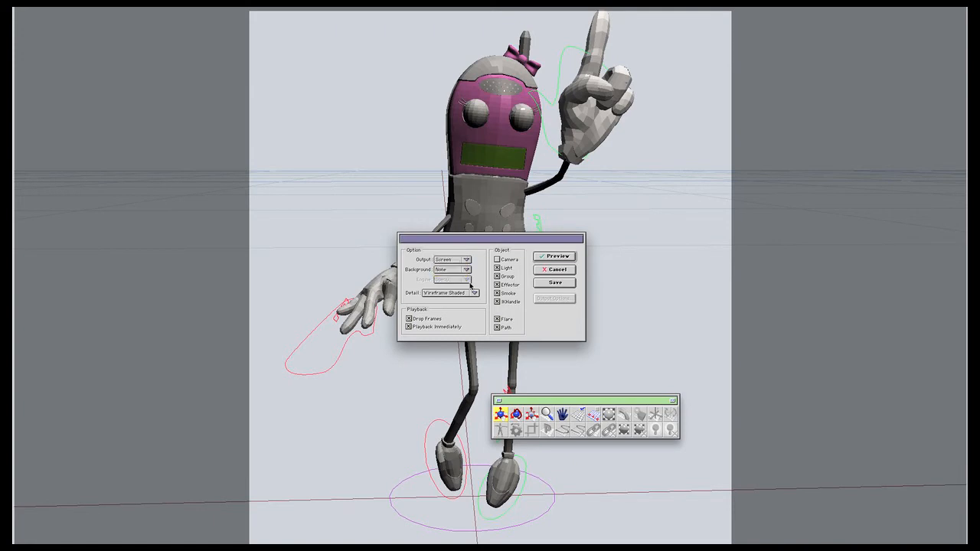
pyautogui.click(557, 282)
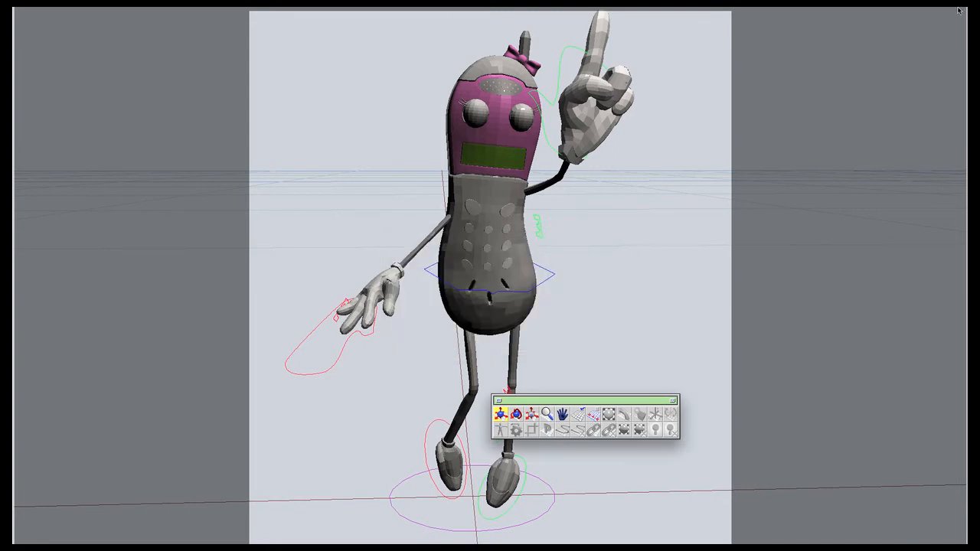
# Step: View the program's version information and dismiss it
pyautogui.click(54, 2)
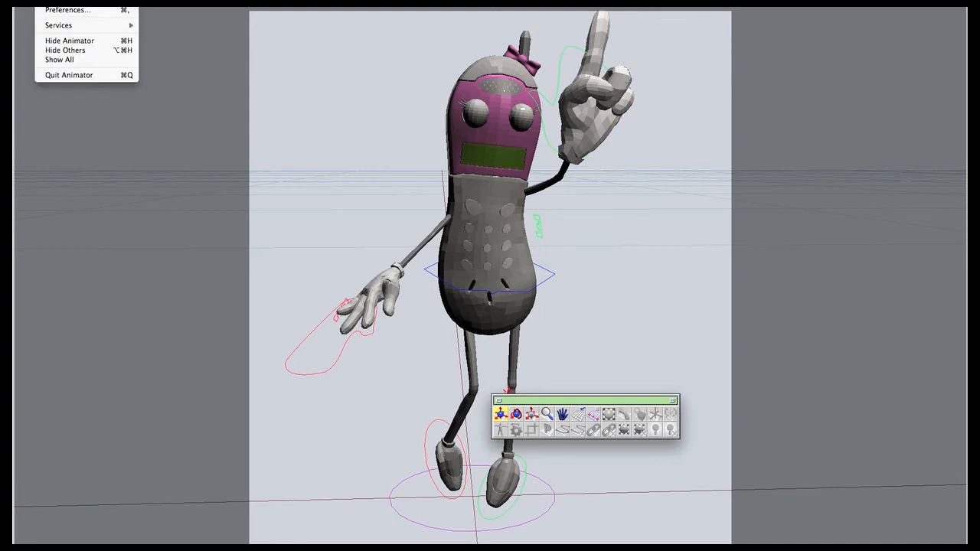
pyautogui.click(67, 1)
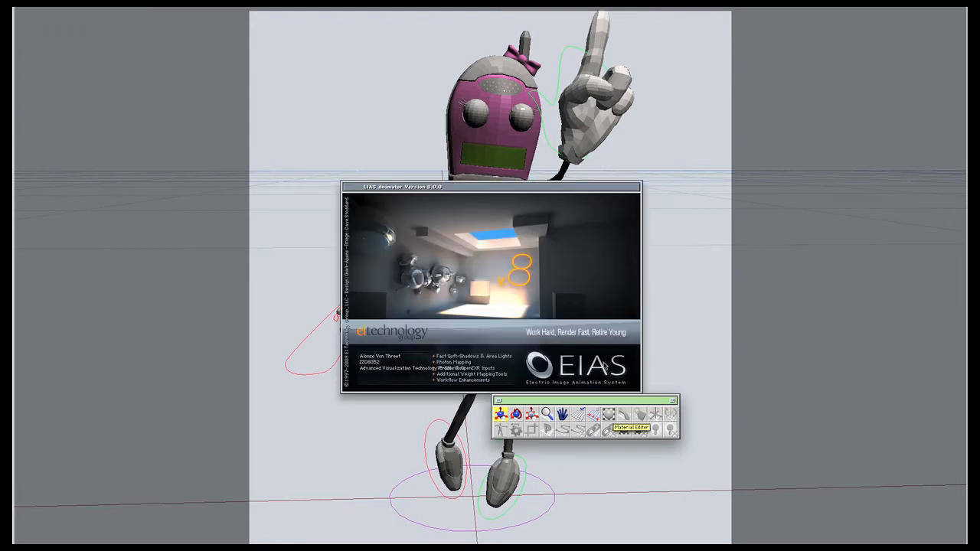
pyautogui.click(619, 319)
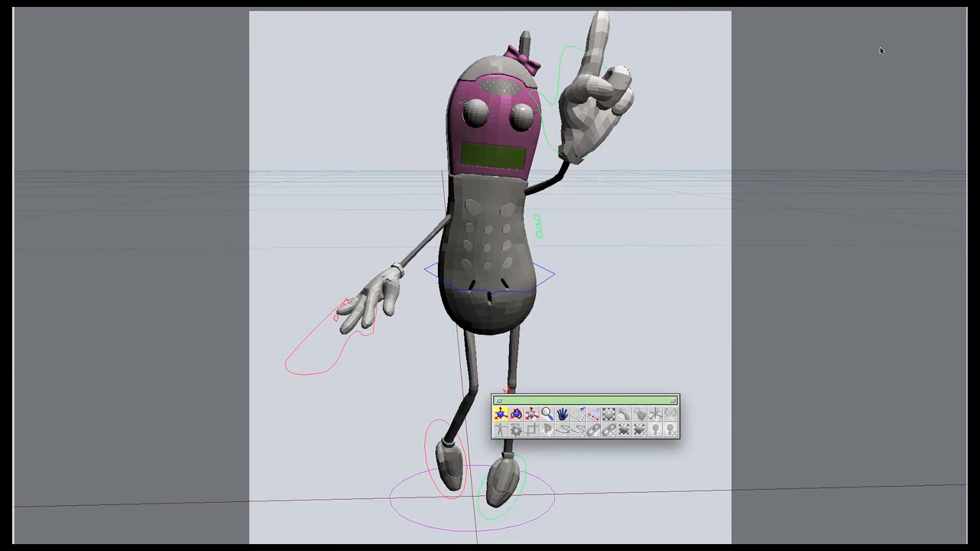
# Step: Restore the camera view to its normal size, then enlarge the front view and frame the whole character in it
pyautogui.click(958, 3)
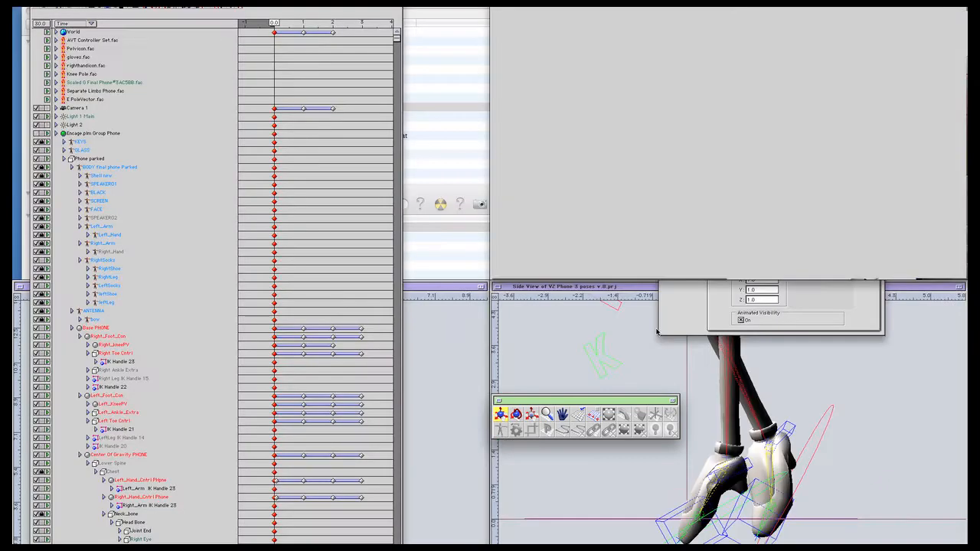
pyautogui.click(606, 317)
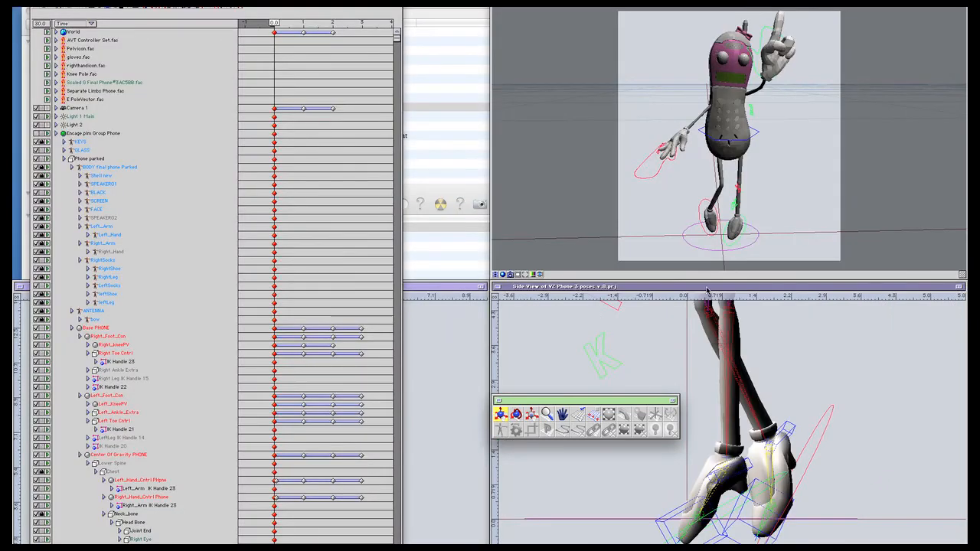
pyautogui.click(546, 224)
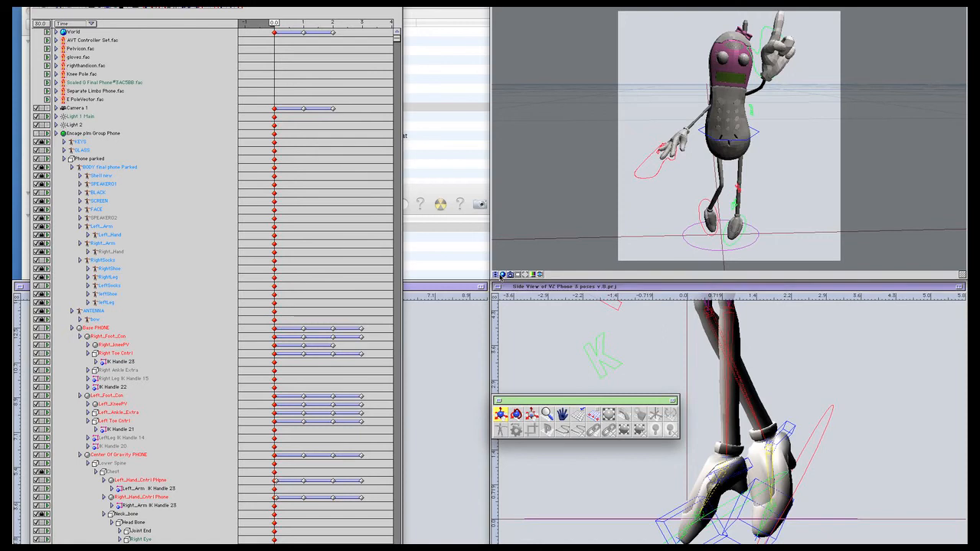
pyautogui.click(453, 318)
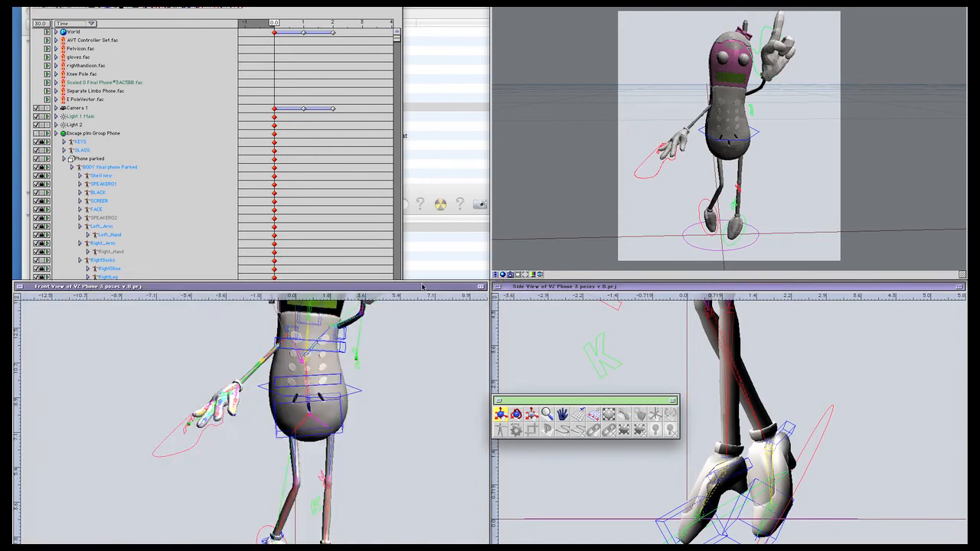
pyautogui.click(481, 287)
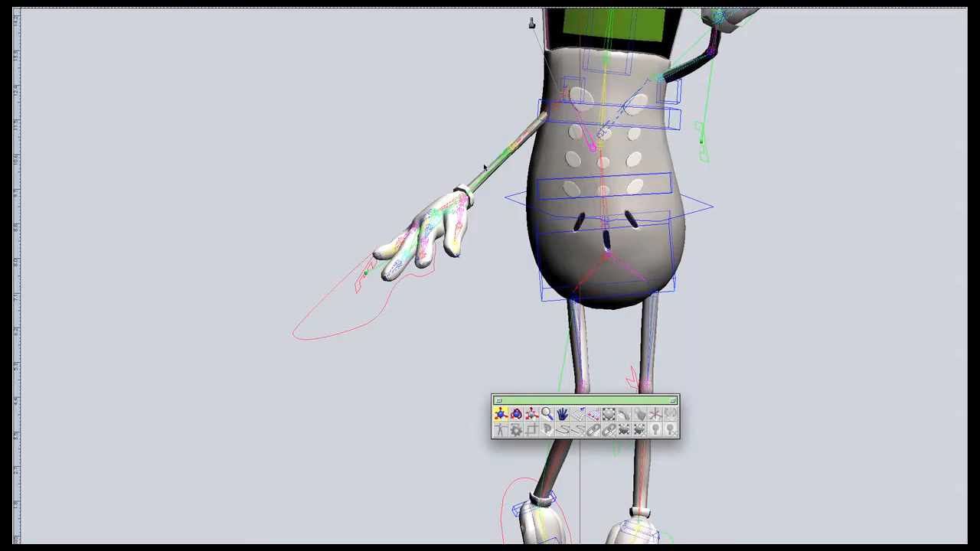
pyautogui.moveTo(778, 328); pyautogui.dragTo(694, 342)
pyautogui.scroll(-10, 679, 350)
pyautogui.scroll(4, 680, 350)
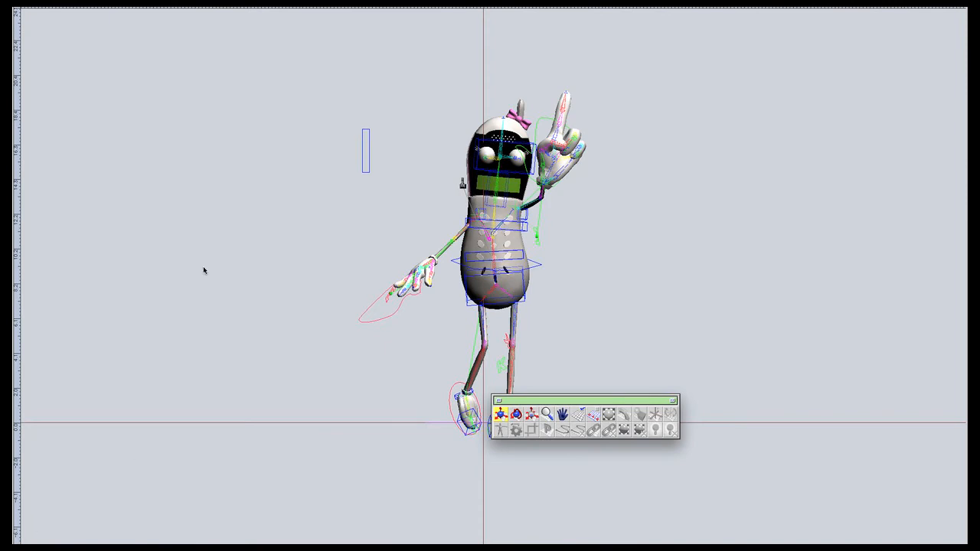
# Step: Widen the project window, move the current time to 1.0 and view that pose in the front view
pyautogui.press('super+0')
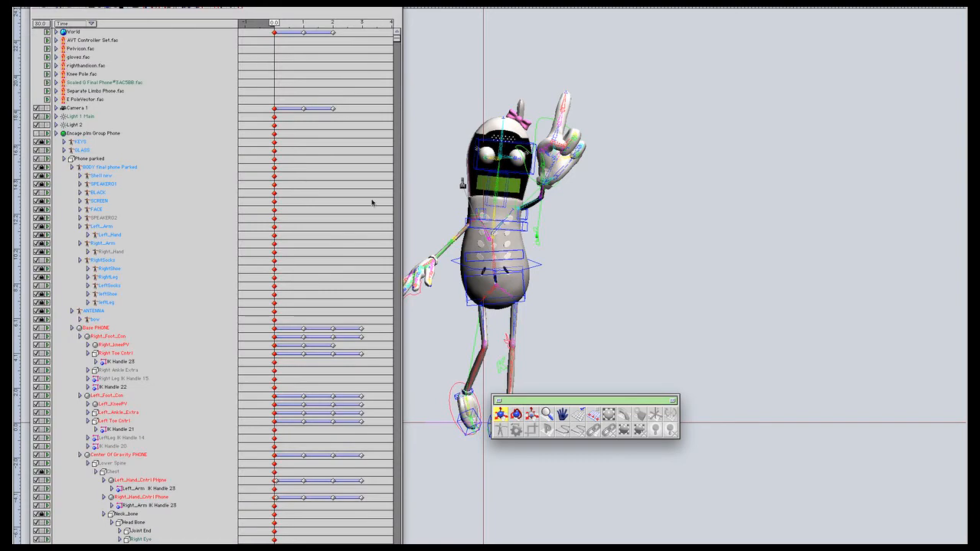
pyautogui.moveTo(397, 548); pyautogui.dragTo(747, 548)
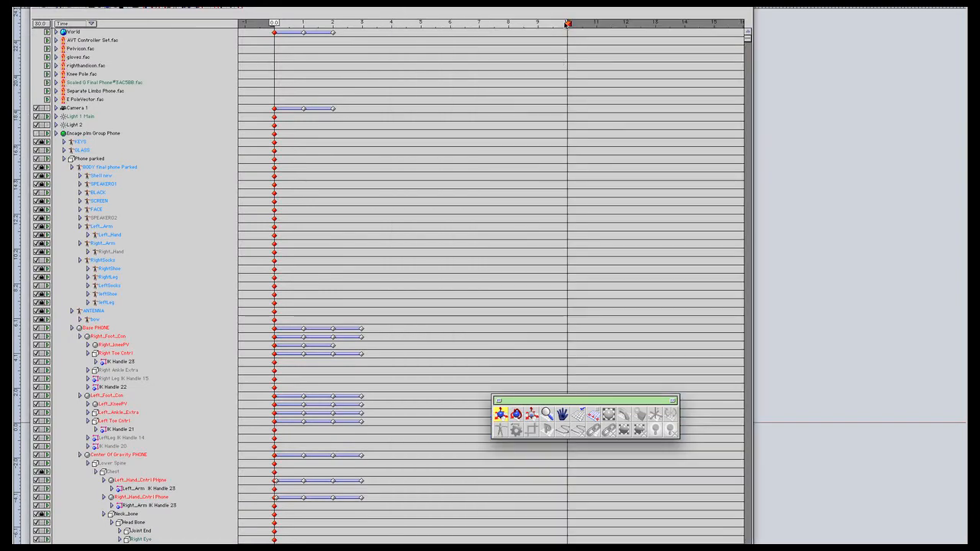
pyautogui.moveTo(274, 23)
pyautogui.mouseDown()
pyautogui.moveTo(304, 23)
pyautogui.moveTo(378, 241)
pyautogui.mouseUp()
pyautogui.click(774, 165)
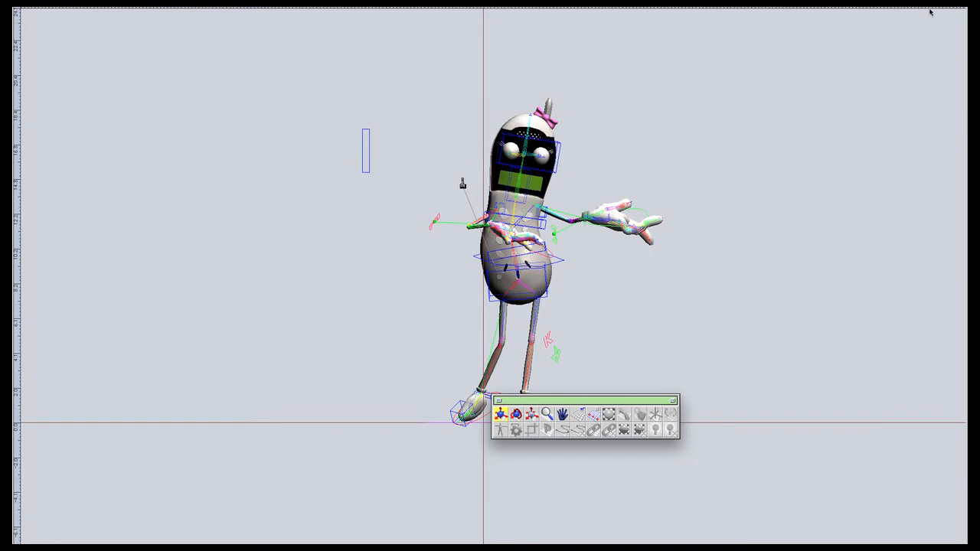
# Step: Enlarge the camera view and move the project window and tool palette away from the character
pyautogui.click(958, 2)
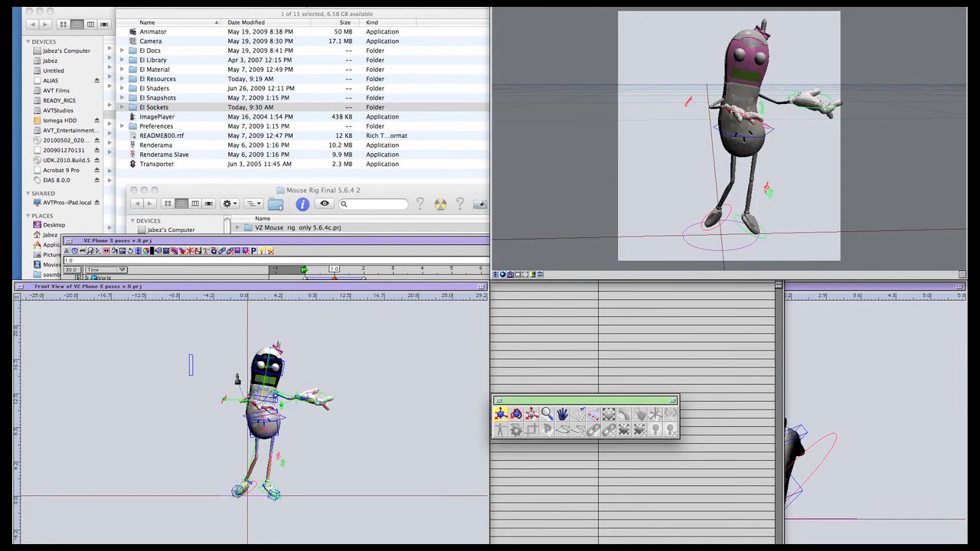
pyautogui.click(959, 1)
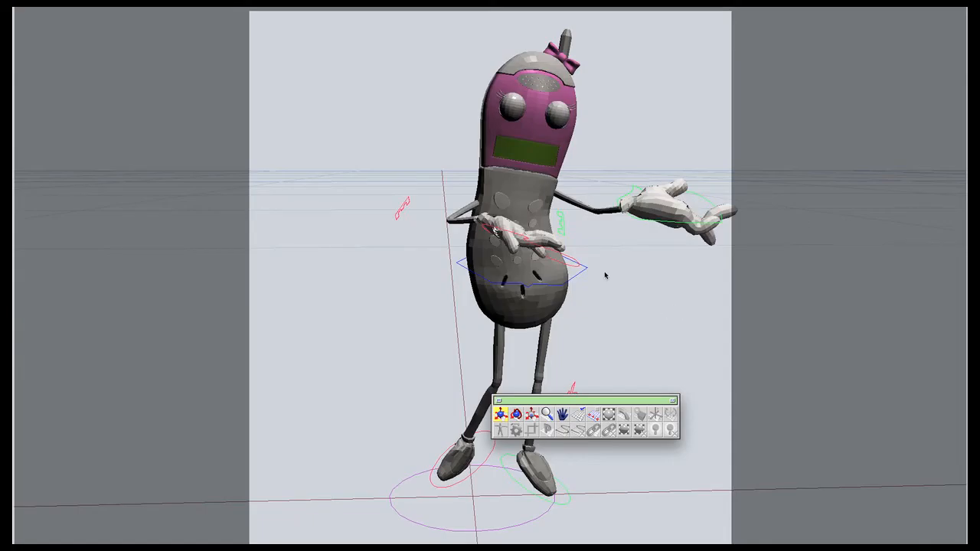
pyautogui.press('space')
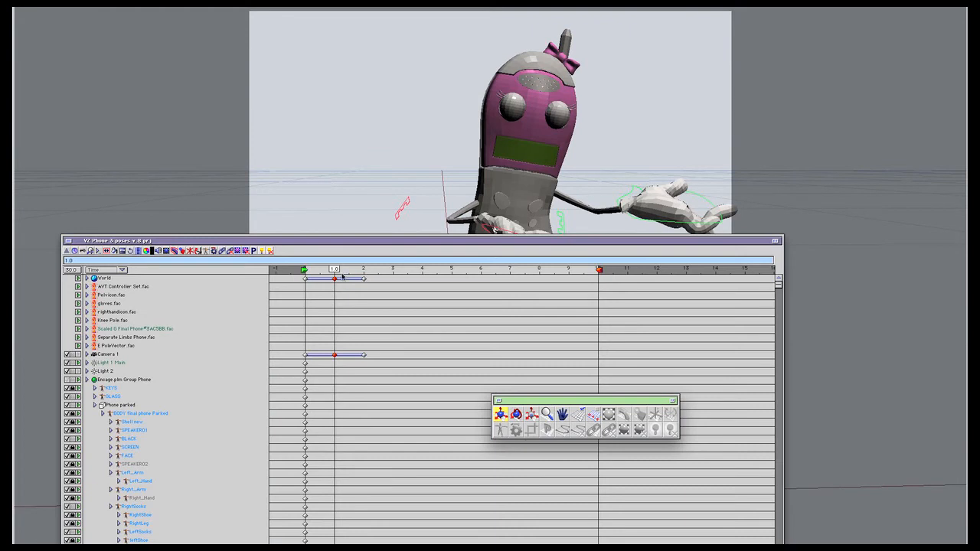
pyautogui.moveTo(337, 273)
pyautogui.mouseDown()
pyautogui.moveTo(363, 271)
pyautogui.moveTo(600, 109)
pyautogui.moveTo(931, 92)
pyautogui.moveTo(978, 77)
pyautogui.mouseUp()
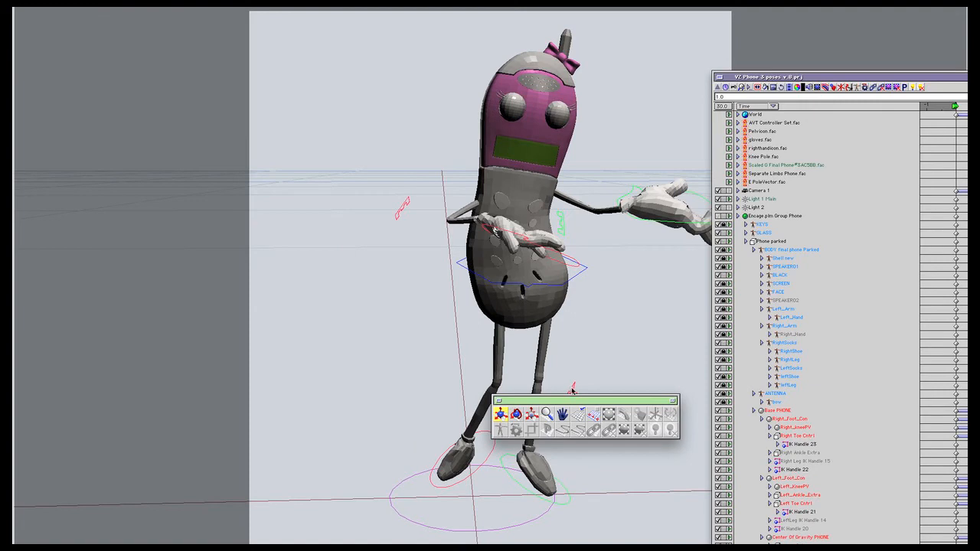
pyautogui.moveTo(562, 400); pyautogui.dragTo(272, 402)
pyautogui.moveTo(665, 345); pyautogui.dragTo(551, 352)
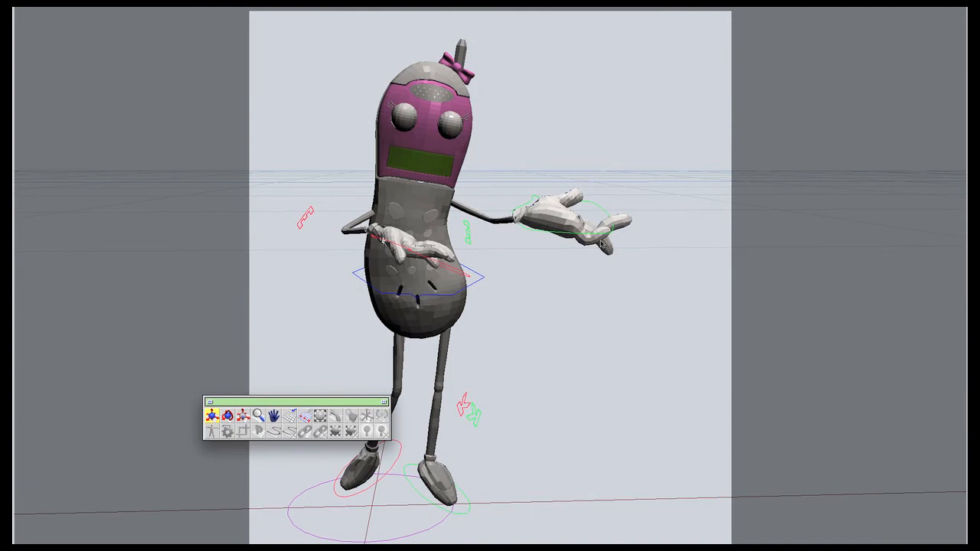
# Step: Set the current time to 0.0 and arrange the project window beside the character, alternating between it and the camera view
pyautogui.moveTo(979, 75)
pyautogui.mouseDown()
pyautogui.moveTo(740, 23)
pyautogui.moveTo(753, 25)
pyautogui.moveTo(698, 54)
pyautogui.mouseUp()
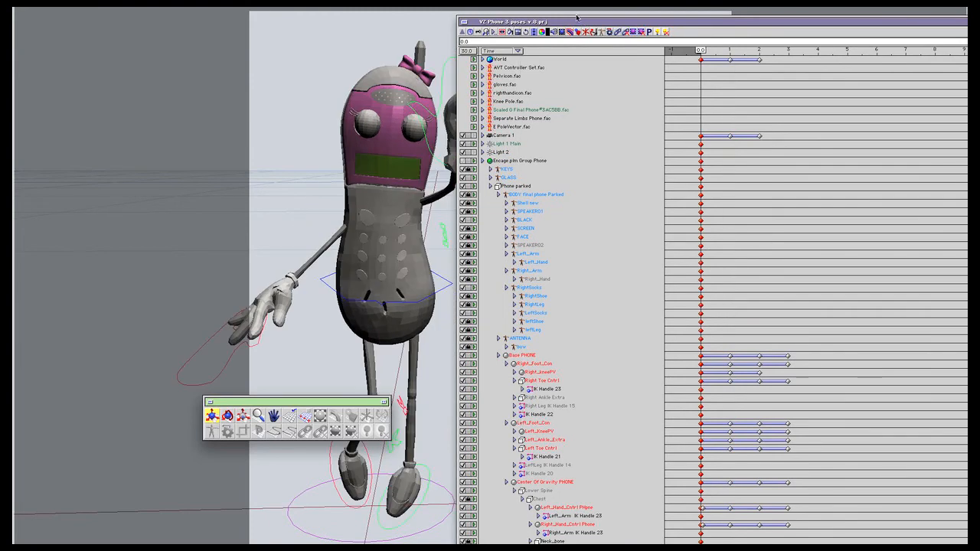
pyautogui.moveTo(513, 21); pyautogui.dragTo(577, 17)
pyautogui.click(44, 541)
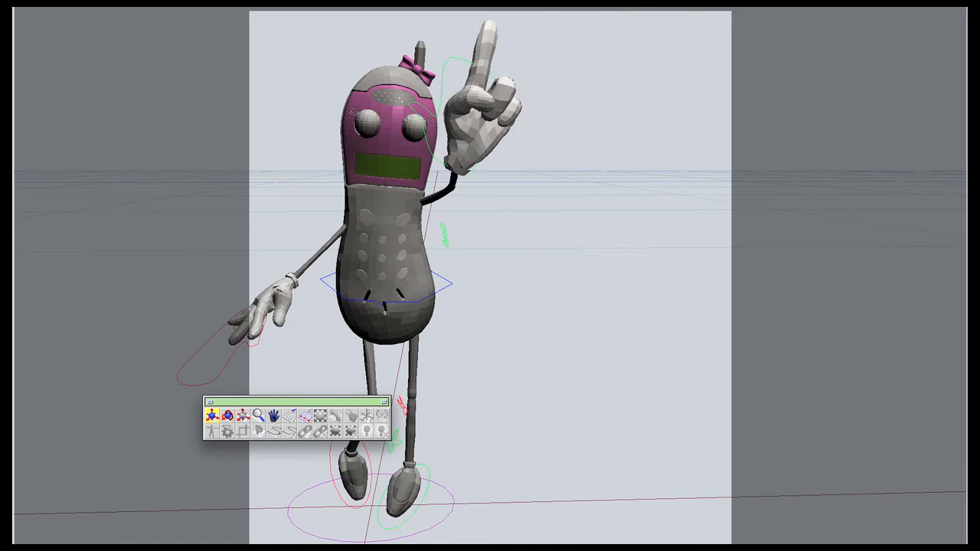
pyautogui.press('super+1')
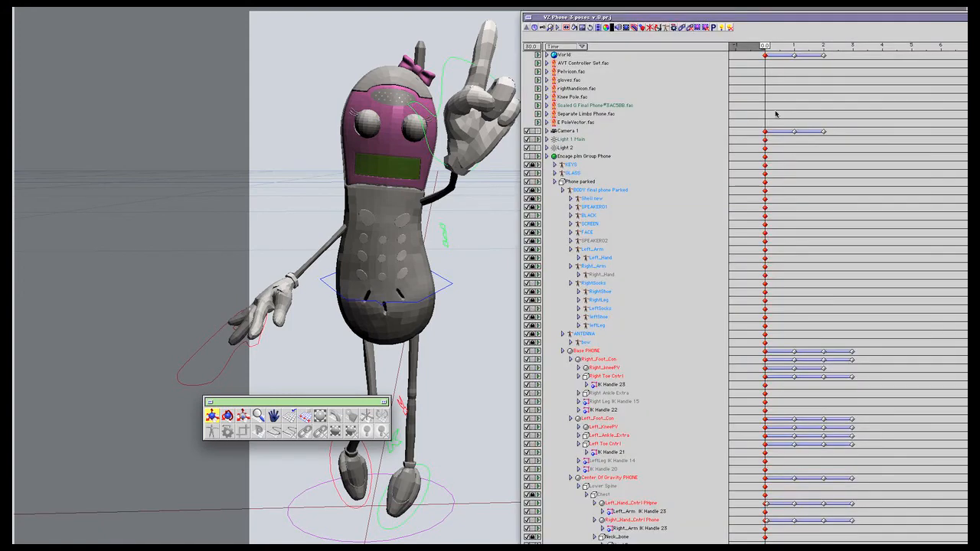
pyautogui.moveTo(659, 17); pyautogui.dragTo(768, 25)
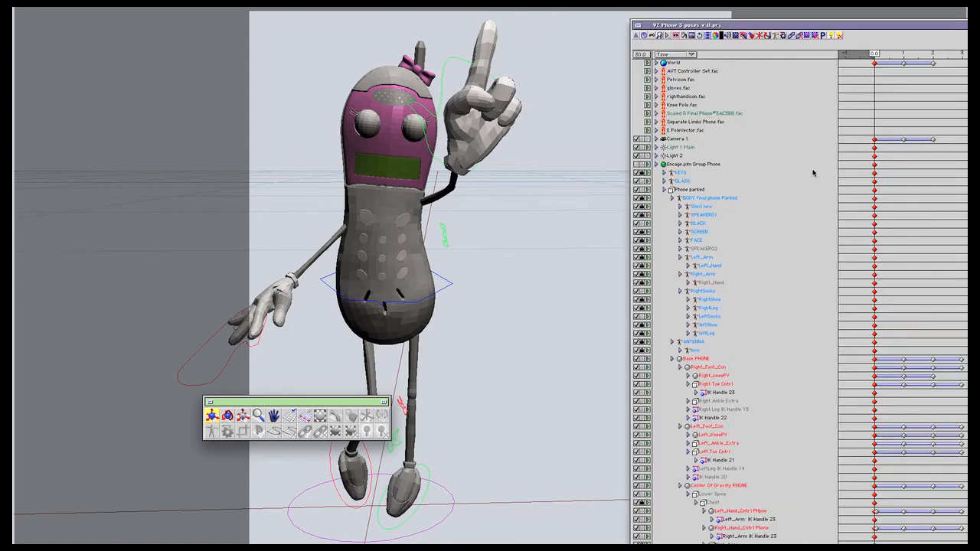
pyautogui.click(617, 204)
pyautogui.press('super+1')
pyautogui.moveTo(802, 26); pyautogui.dragTo(705, 16)
# Step: Set the project's render timing to All Frames and close the render information
pyautogui.press('super+r')
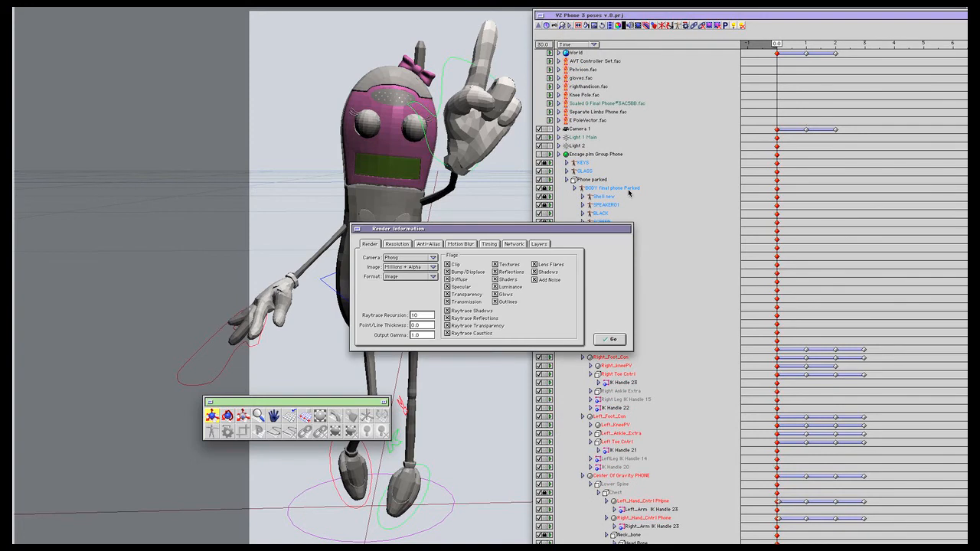
pyautogui.click(490, 244)
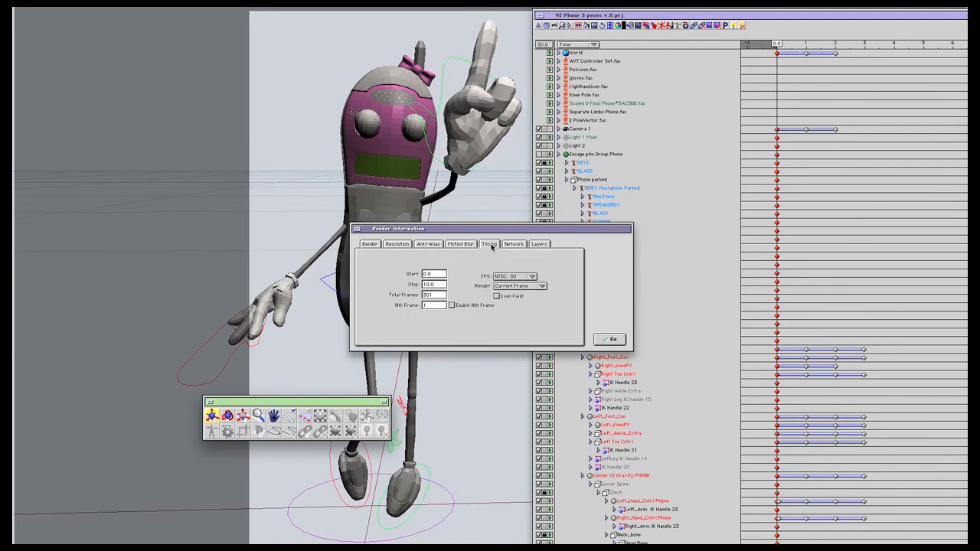
pyautogui.click(535, 286)
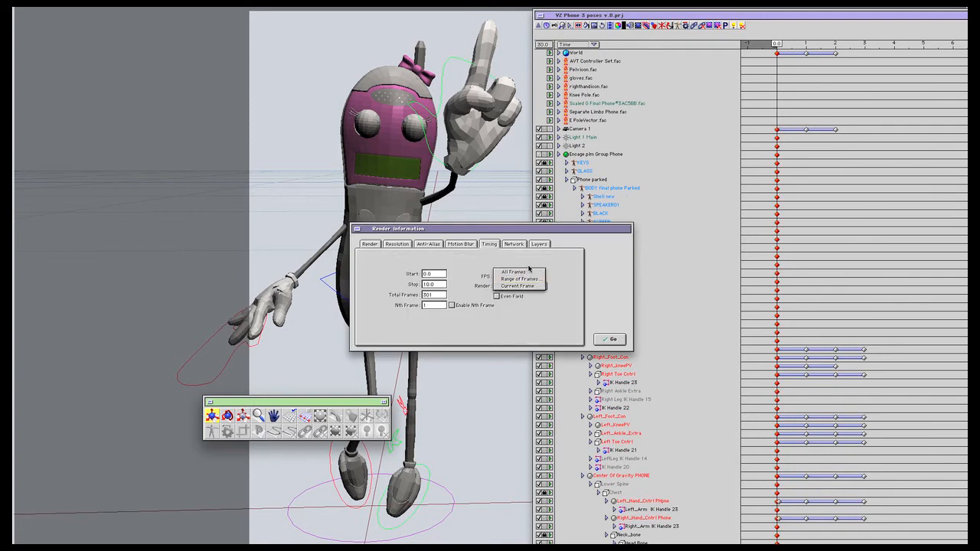
pyautogui.click(527, 272)
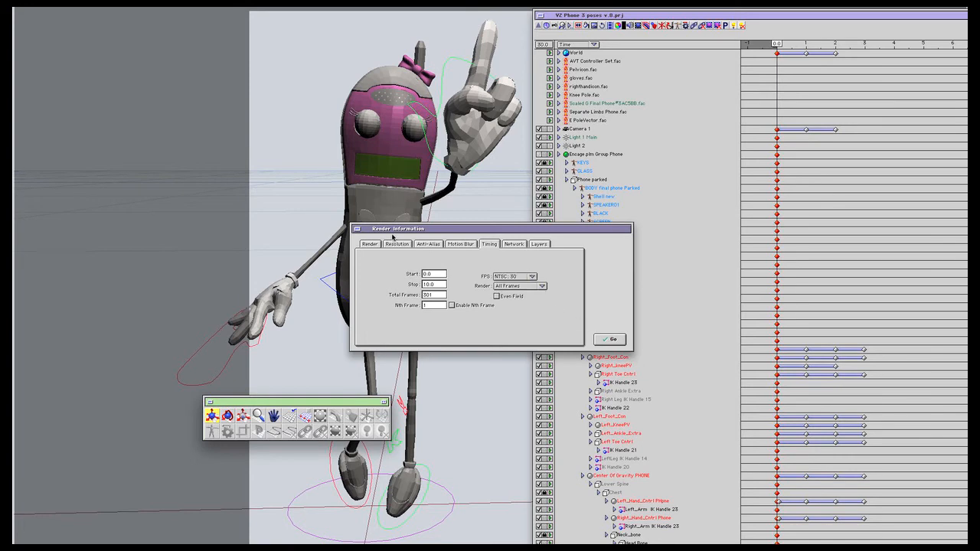
pyautogui.click(430, 4)
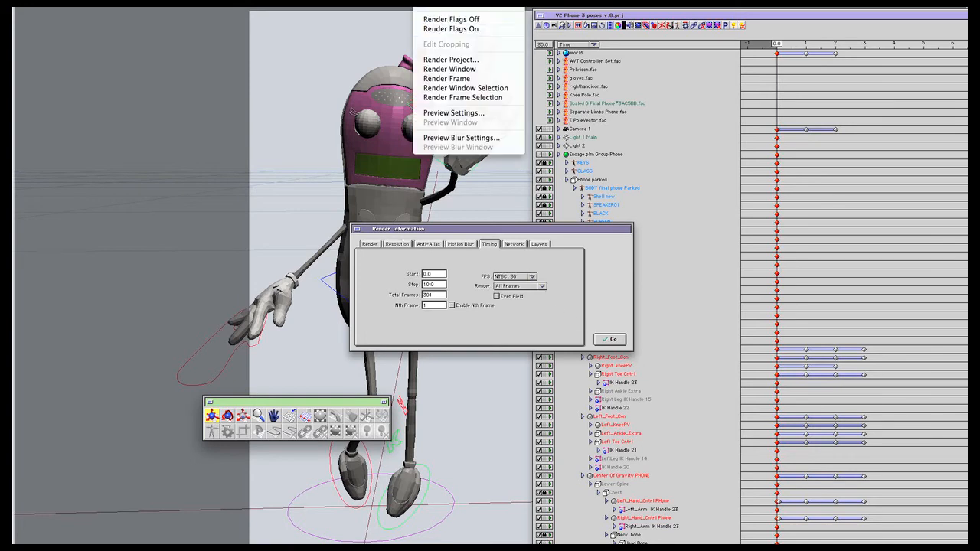
pyautogui.click(430, 4)
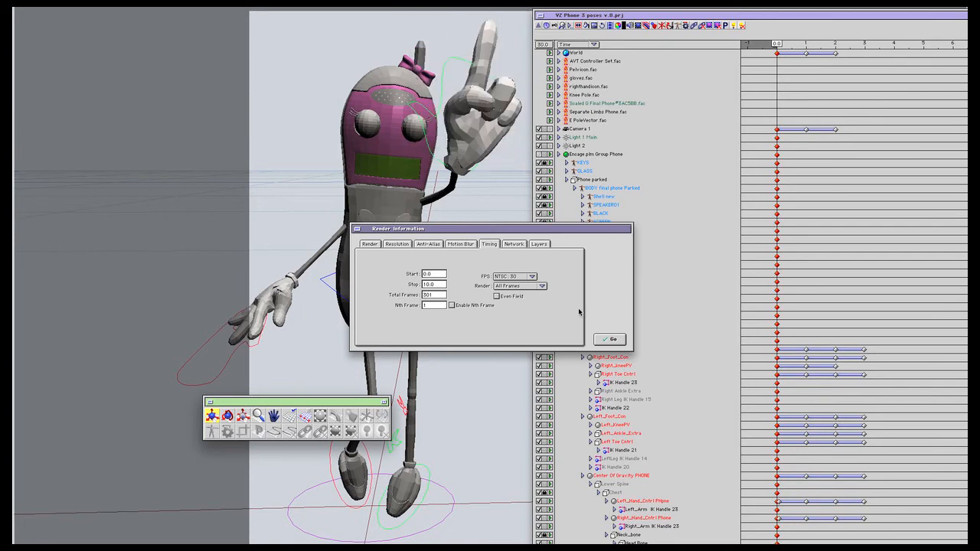
pyautogui.click(357, 229)
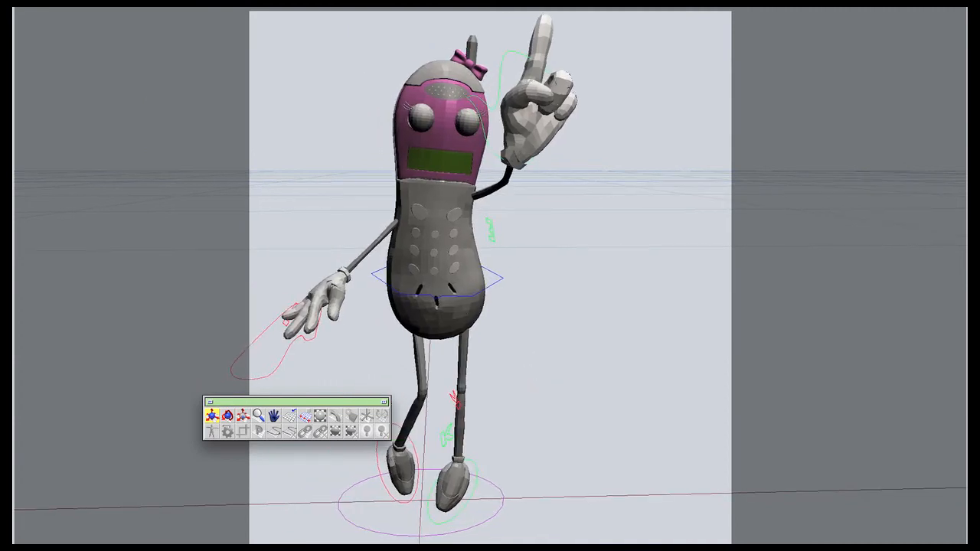
# Step: Review the preview's output, background and detail settings, and play the character's animation preview in the camera view
pyautogui.press('super+p')
pyautogui.click(459, 260)
pyautogui.click(471, 259)
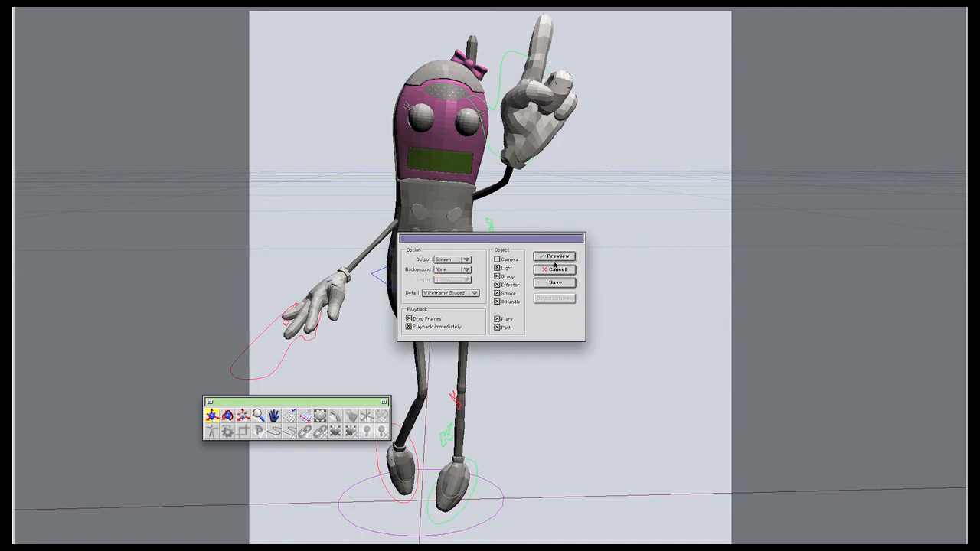
pyautogui.click(553, 270)
pyautogui.click(459, 295)
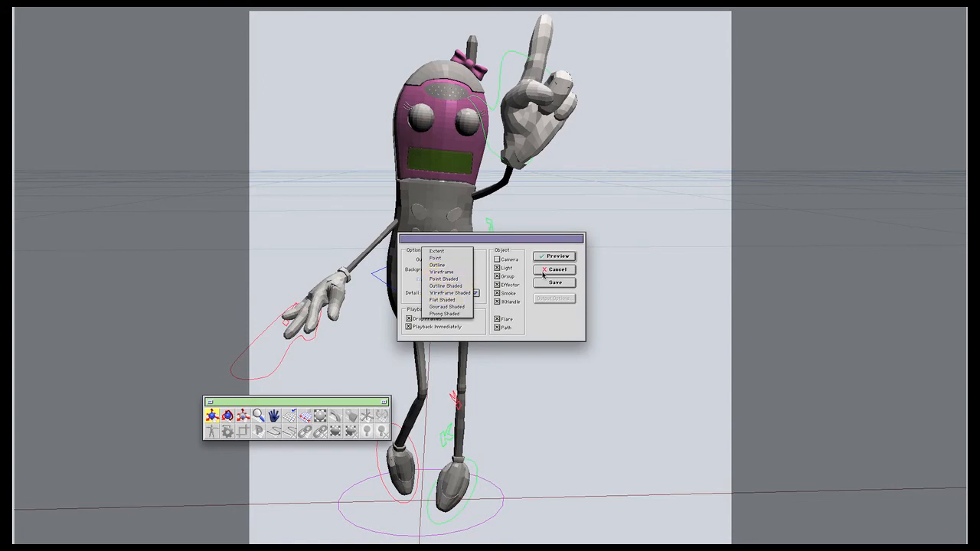
pyautogui.click(463, 302)
pyautogui.click(554, 282)
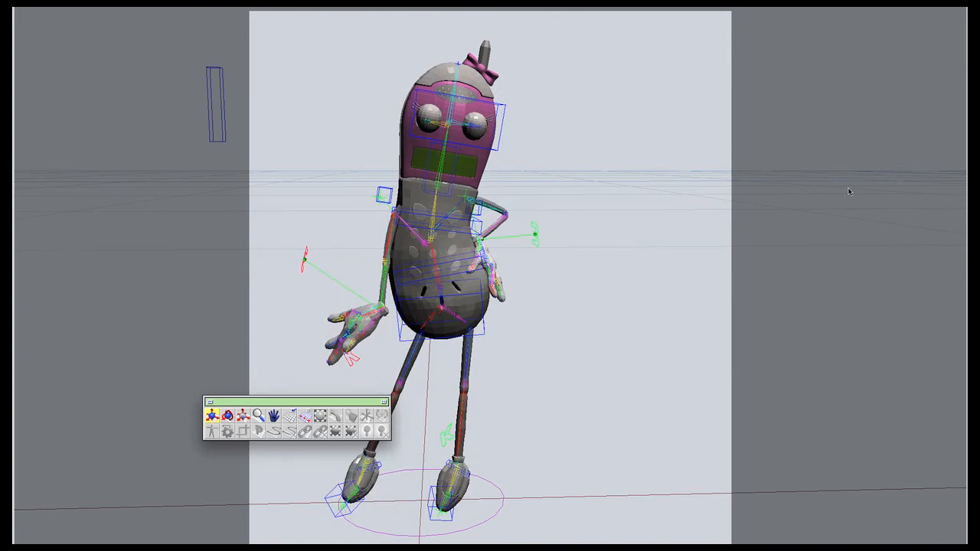
pyautogui.click(931, 164)
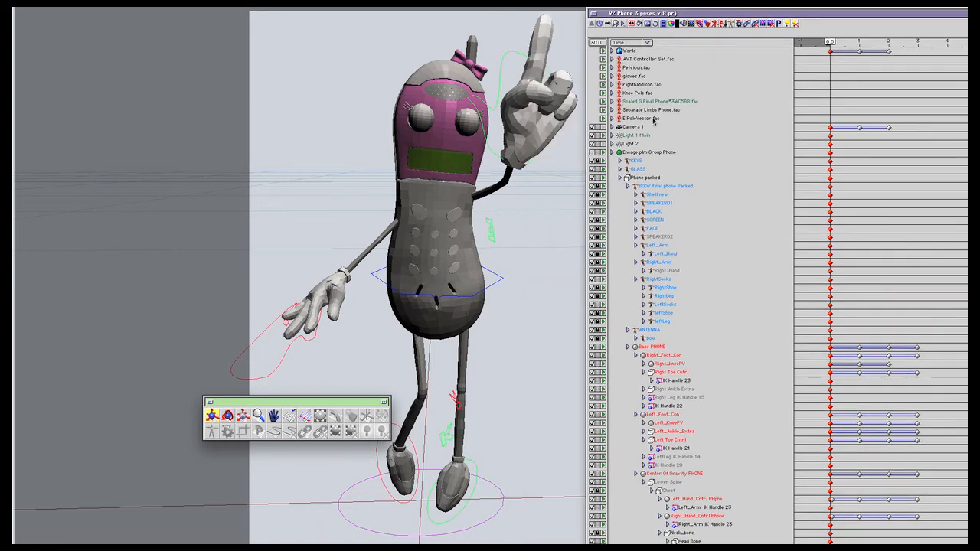
# Step: Inspect the position key type in the Base PHONE control's information and close it
pyautogui.click(674, 153)
pyautogui.doubleClick(655, 348)
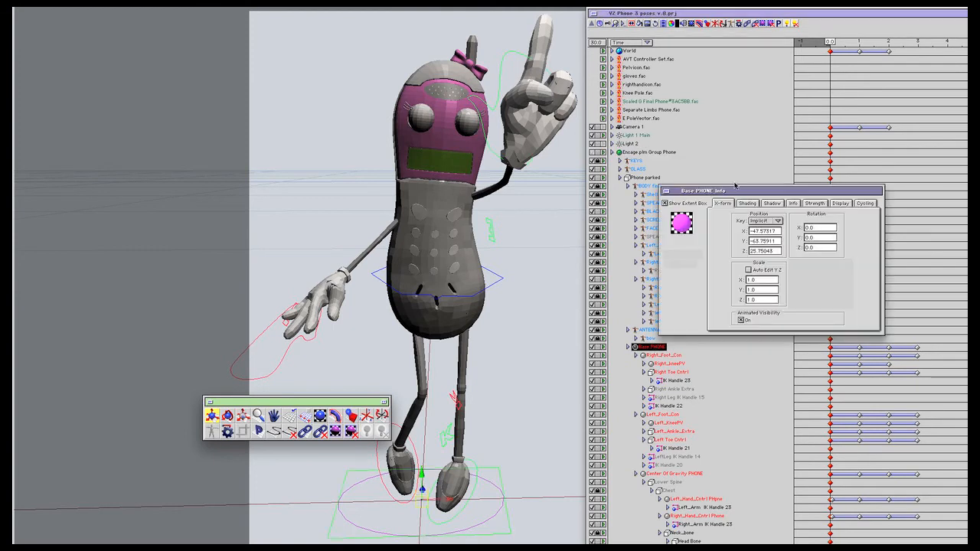
pyautogui.moveTo(724, 189); pyautogui.dragTo(719, 190)
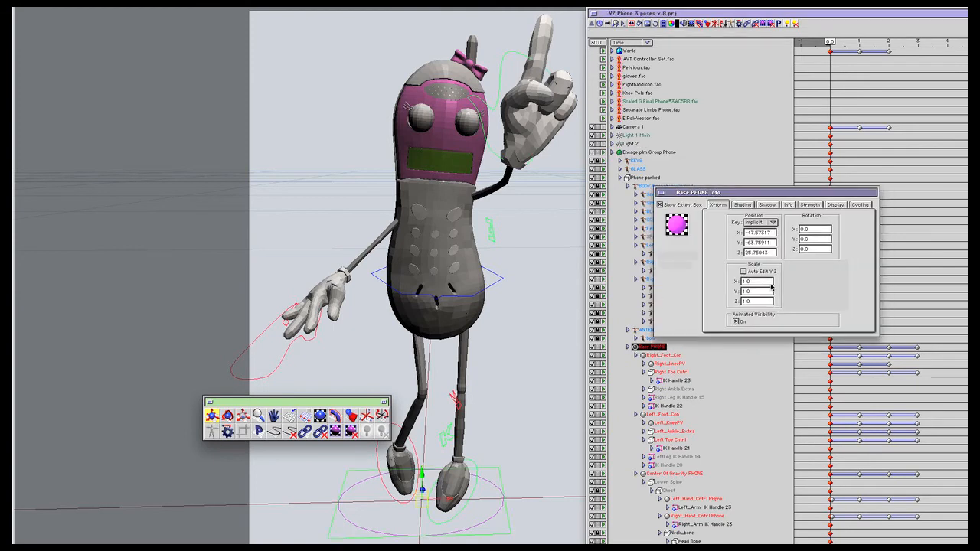
pyautogui.click(726, 363)
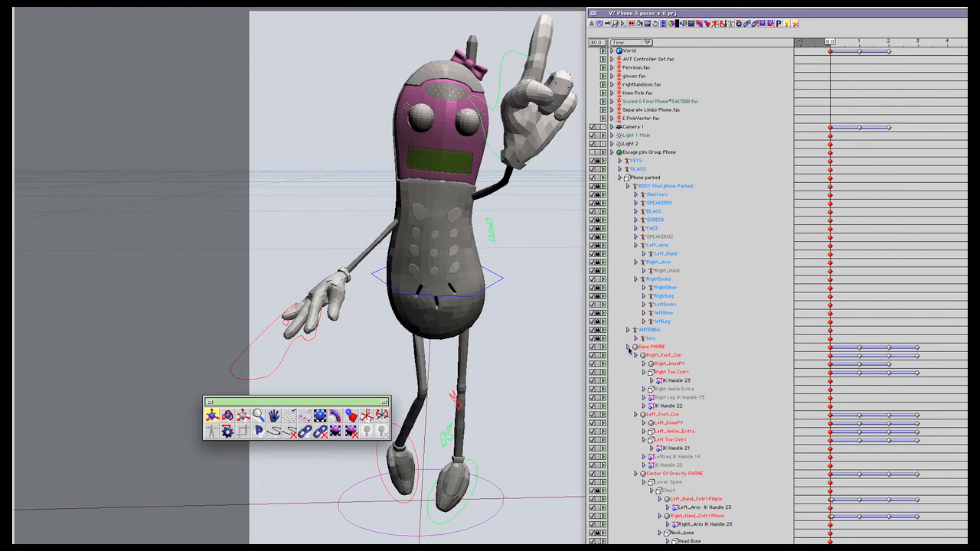
pyautogui.click(661, 349)
# Step: Inspect the left hand control's position key type and expand its channels in the project window, including Visibility
pyautogui.click(506, 142)
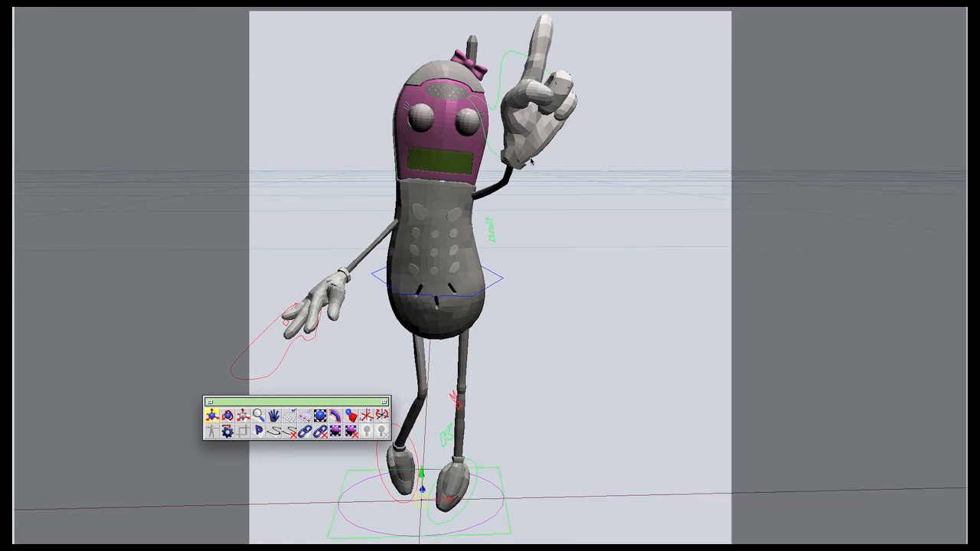
pyautogui.doubleClick(502, 140)
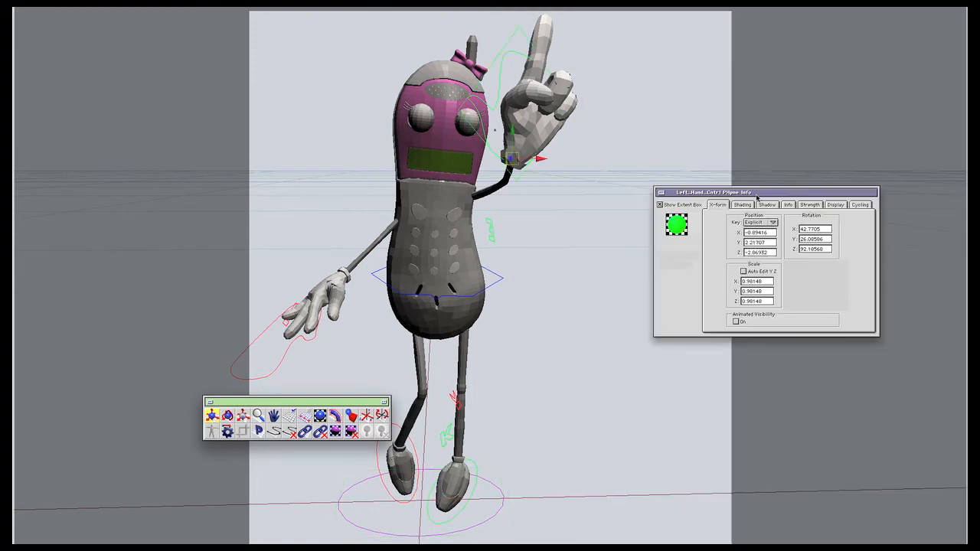
pyautogui.click(919, 109)
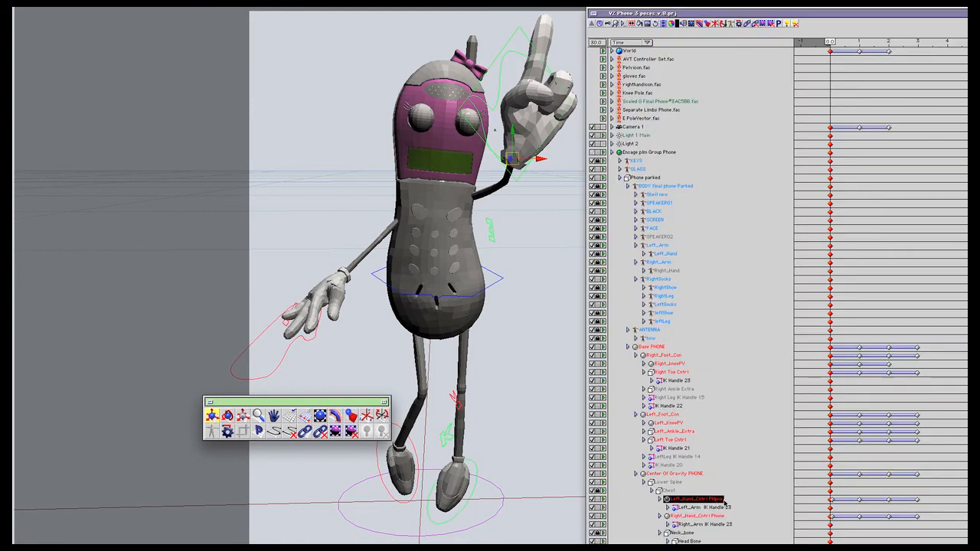
pyautogui.click(659, 500)
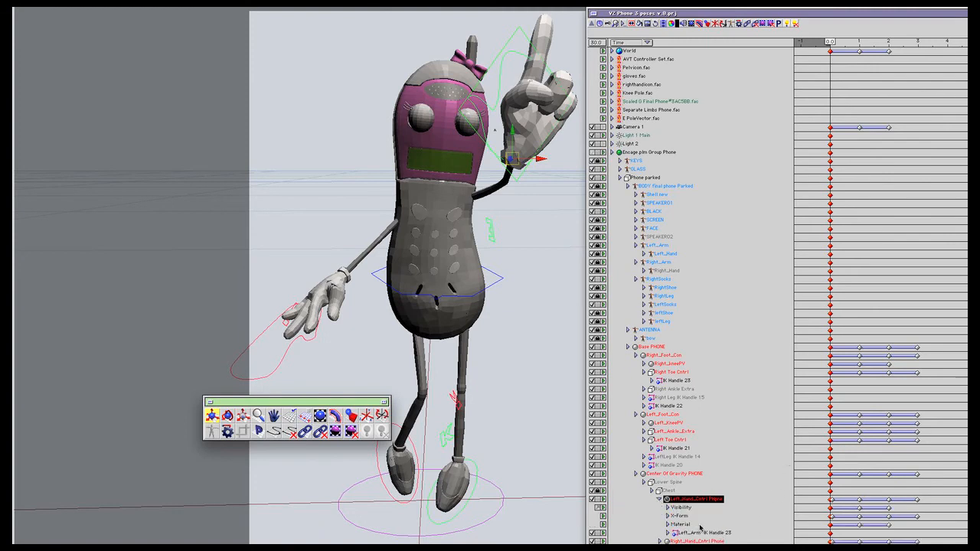
pyautogui.click(667, 508)
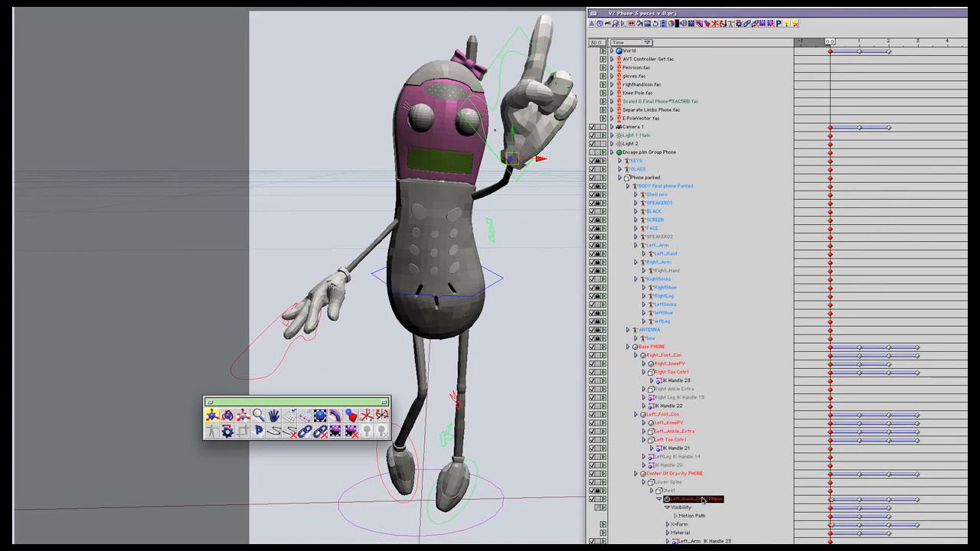
pyautogui.doubleClick(703, 501)
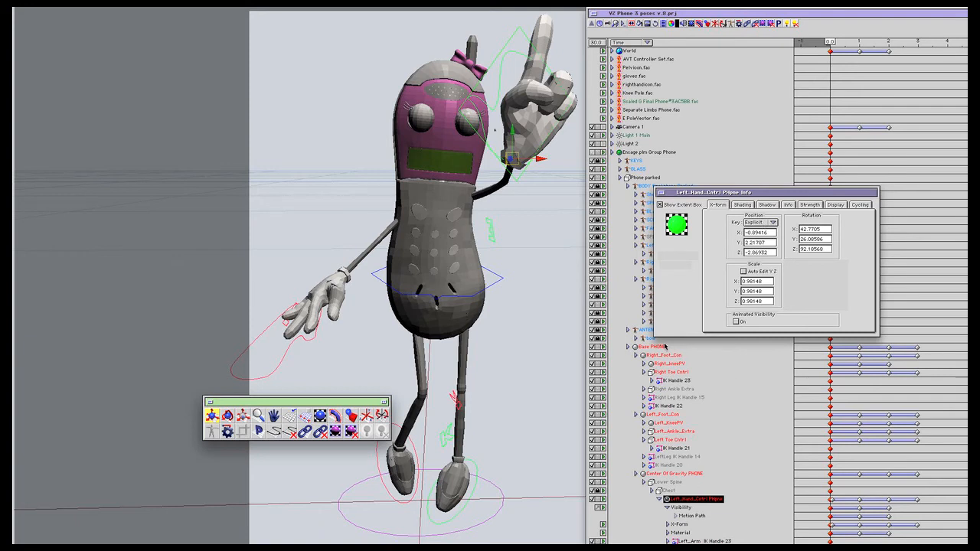
pyautogui.click(744, 400)
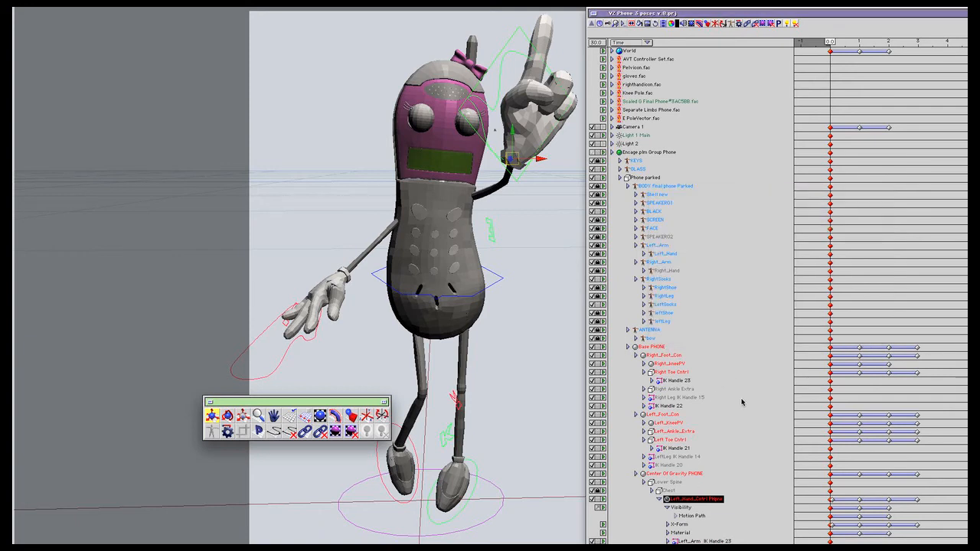
# Step: Inspect the position key types of Left_Foot_Con, Left_KneePV and Left_Ankle_Extra in their information windows
pyautogui.click(671, 416)
pyautogui.doubleClick(671, 417)
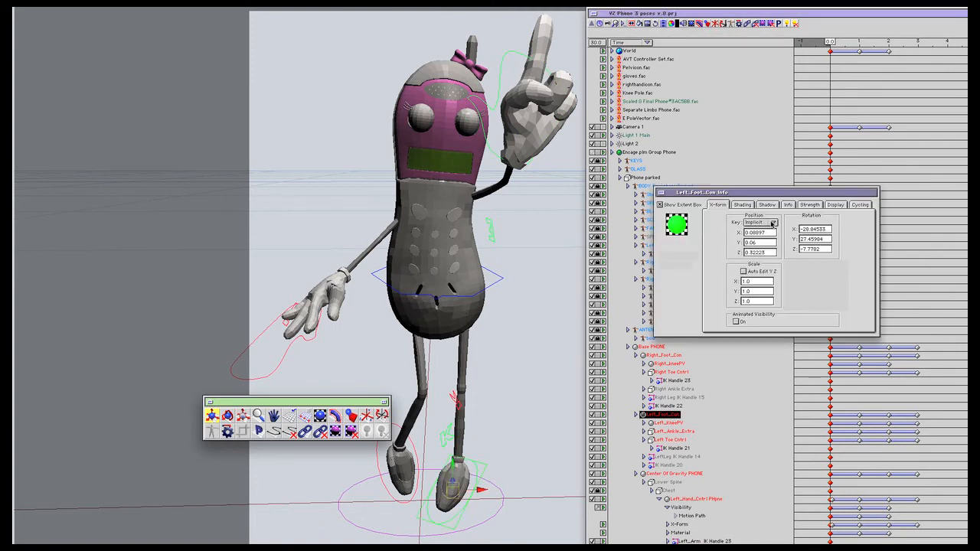
pyautogui.click(670, 424)
pyautogui.doubleClick(669, 423)
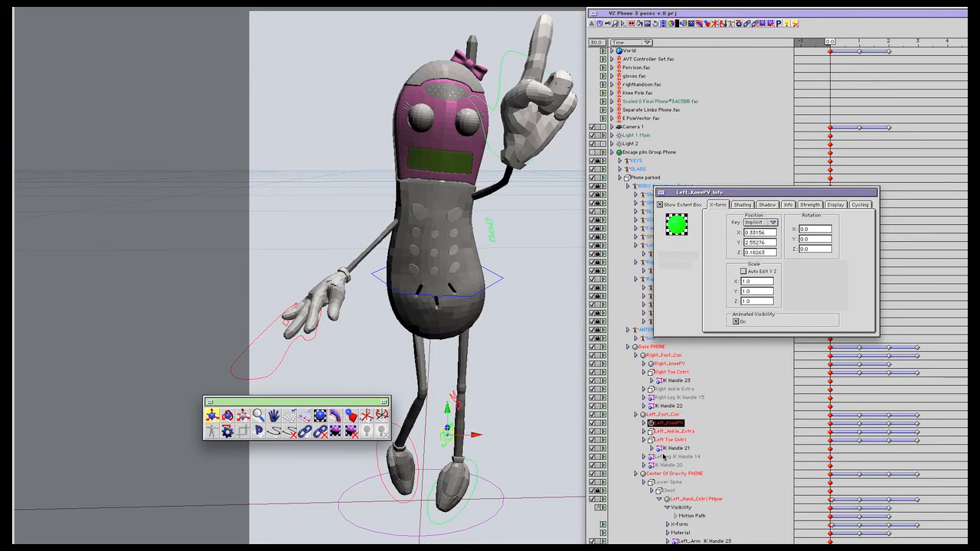
pyautogui.doubleClick(670, 432)
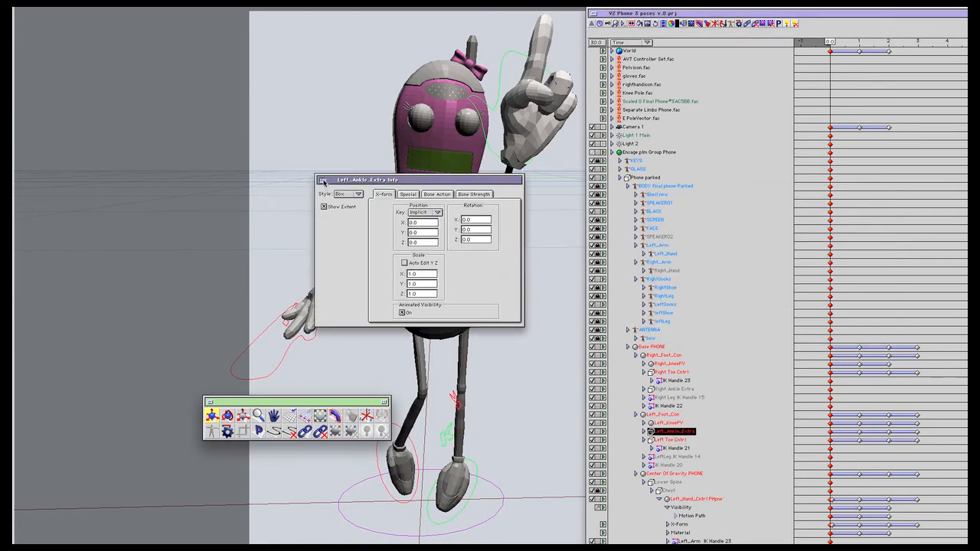
pyautogui.click(322, 180)
# Step: Compare the position key types of the right and left hand controls, opening their information from the camera view
pyautogui.click(278, 334)
pyautogui.doubleClick(277, 335)
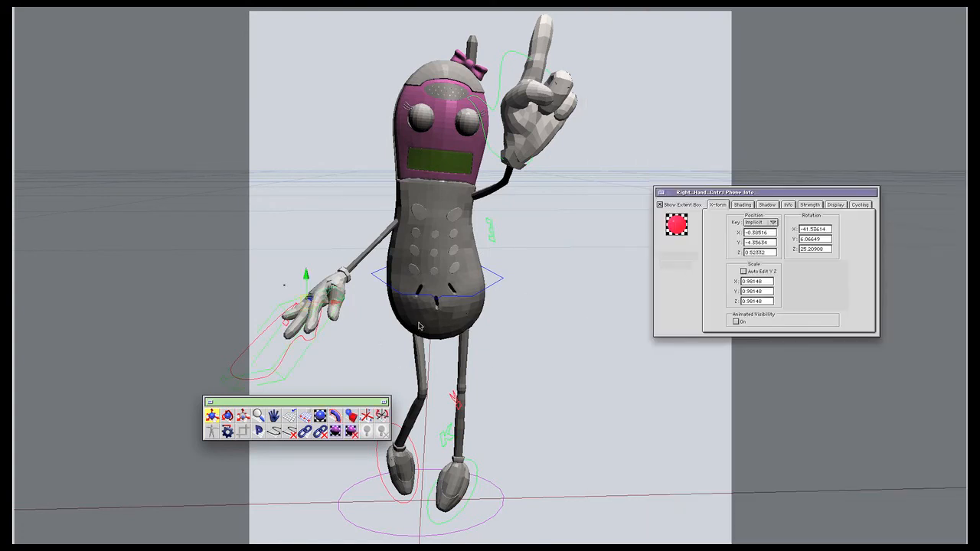
pyautogui.doubleClick(497, 134)
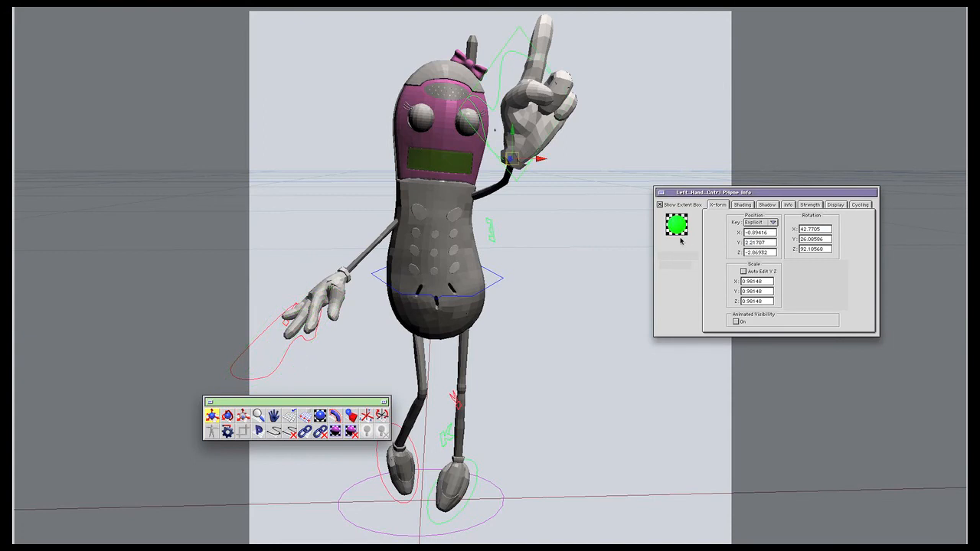
pyautogui.doubleClick(281, 348)
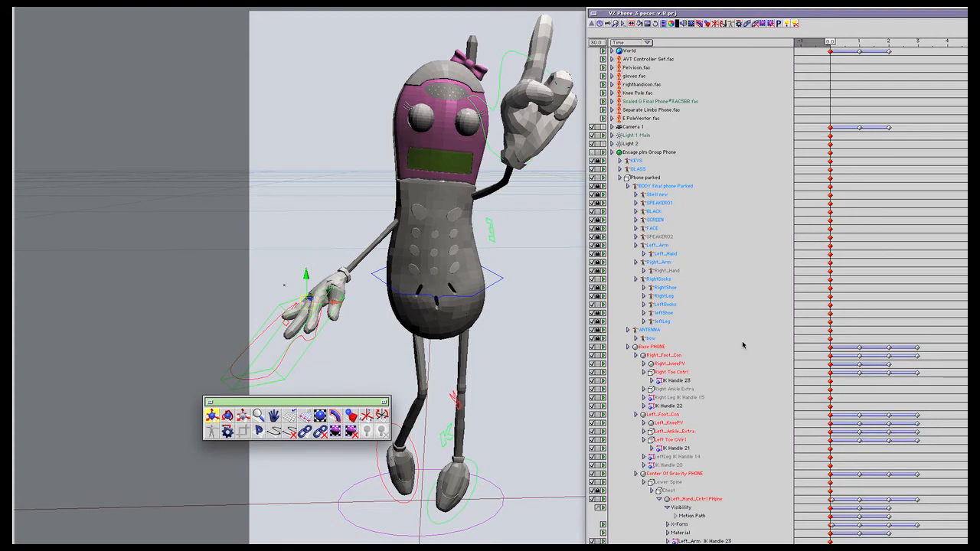
# Step: Set the right hand control's position key type to Explicit and close its information
pyautogui.scroll(-10, 689, 329)
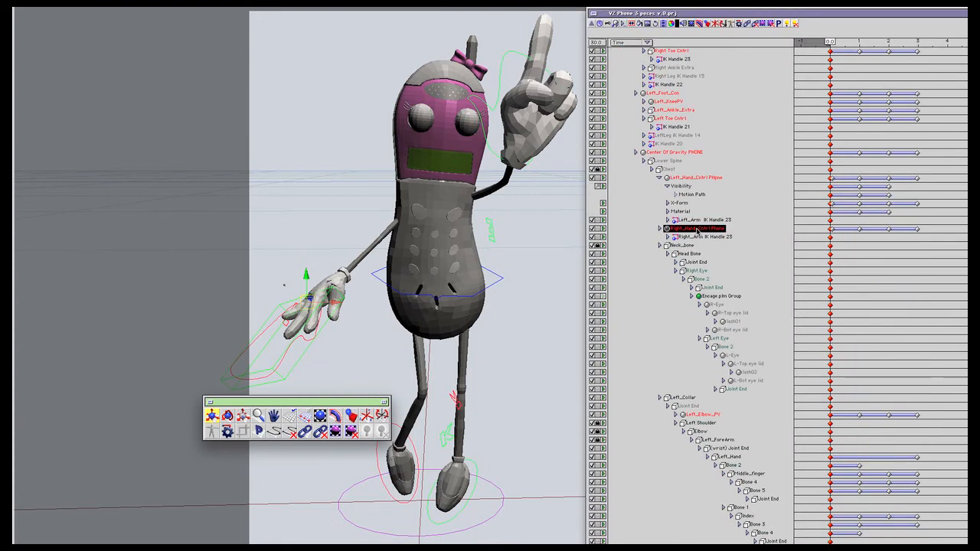
pyautogui.doubleClick(698, 228)
pyautogui.click(763, 223)
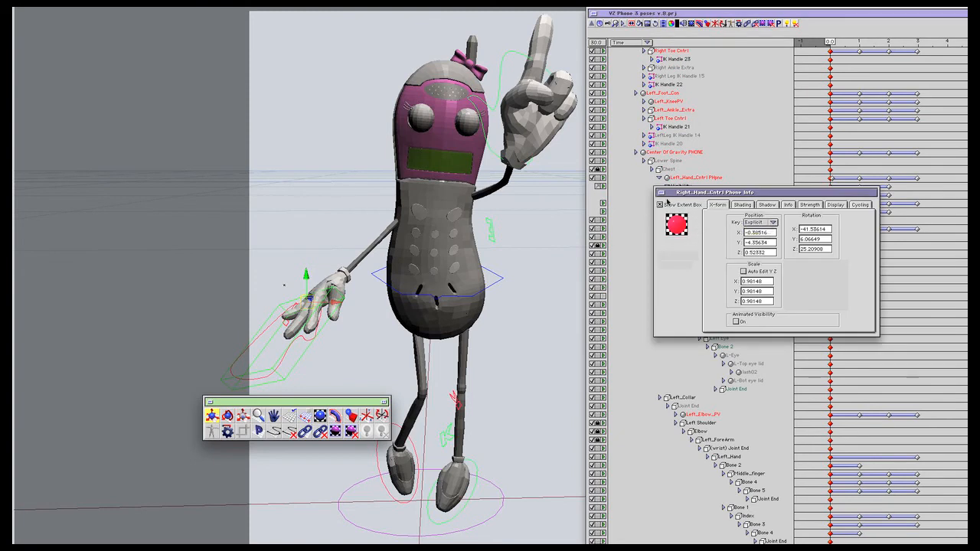
pyautogui.click(661, 192)
pyautogui.click(689, 228)
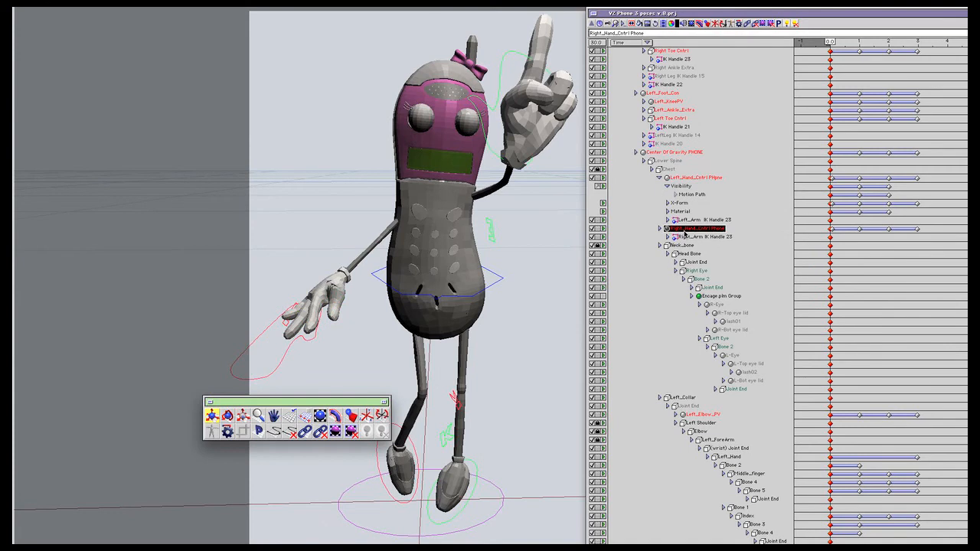
pyautogui.click(605, 230)
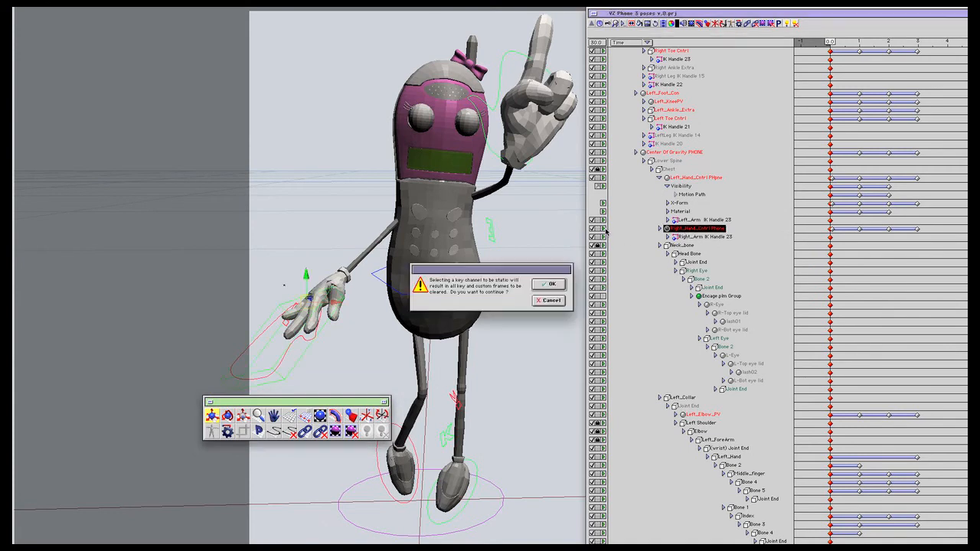
pyautogui.click(560, 299)
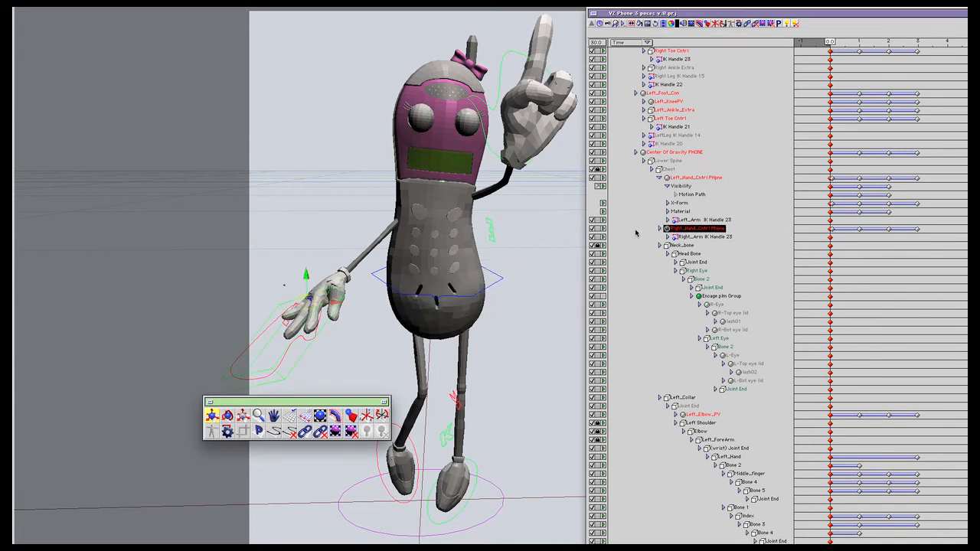
# Step: Expand the right hand control's channels and examine the animation commands for making its path explicit or implicit
pyautogui.click(659, 228)
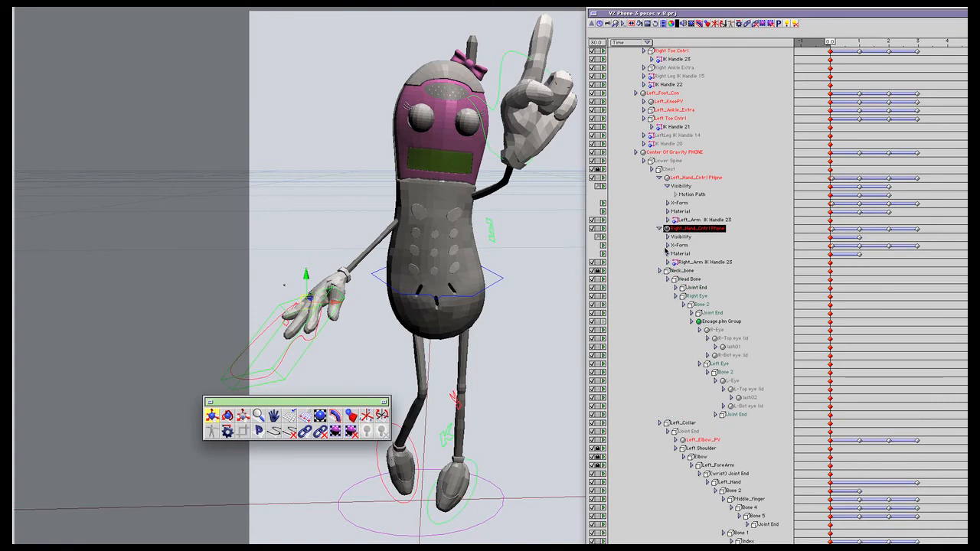
pyautogui.click(689, 229)
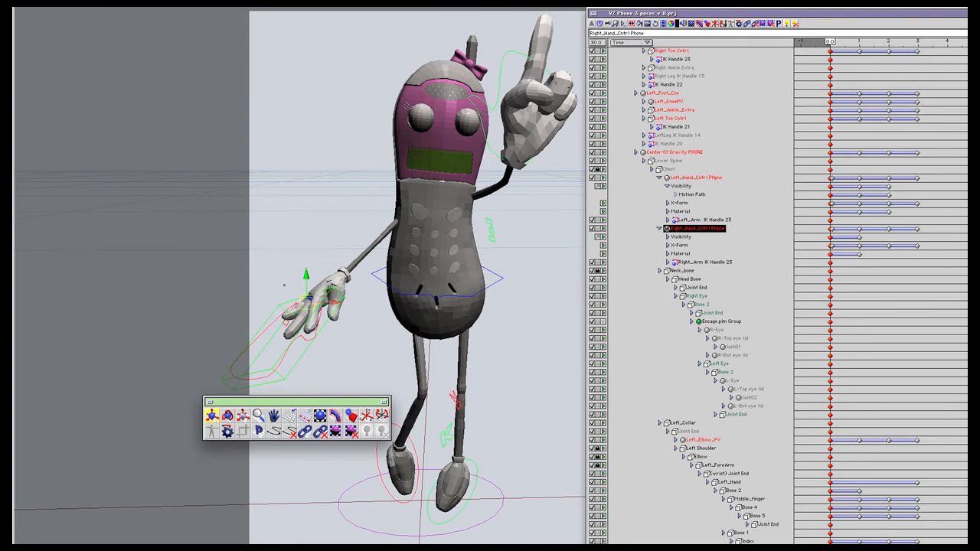
pyautogui.click(344, 2)
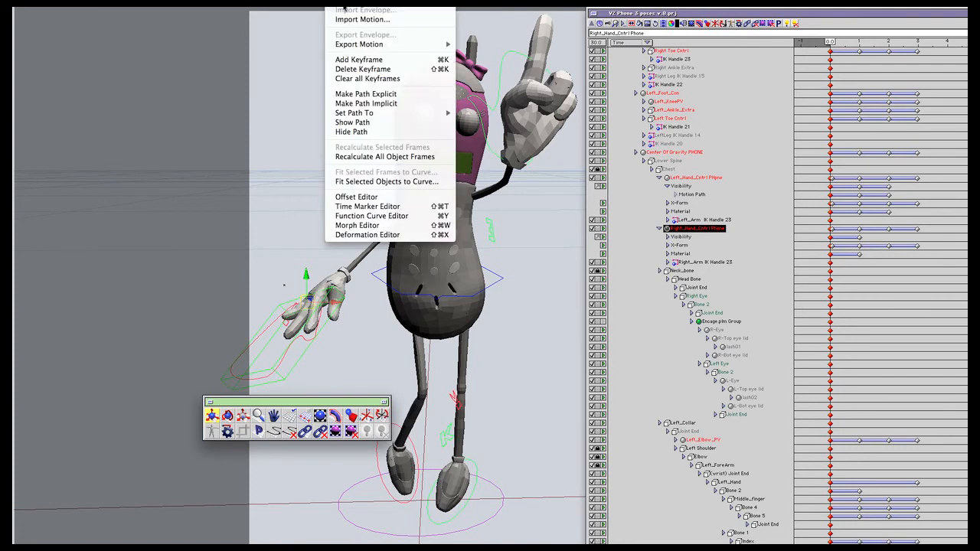
pyautogui.moveTo(305, 3)
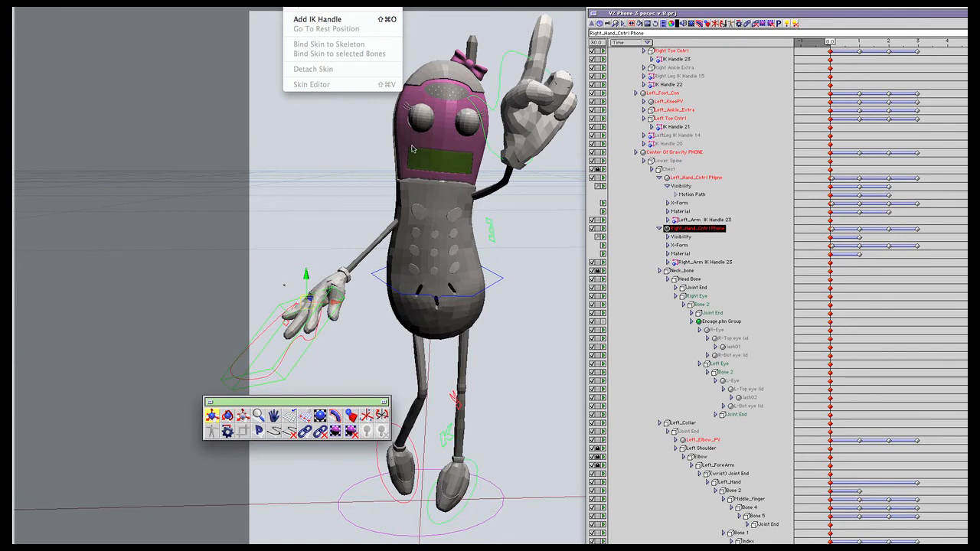
pyautogui.moveTo(433, 3)
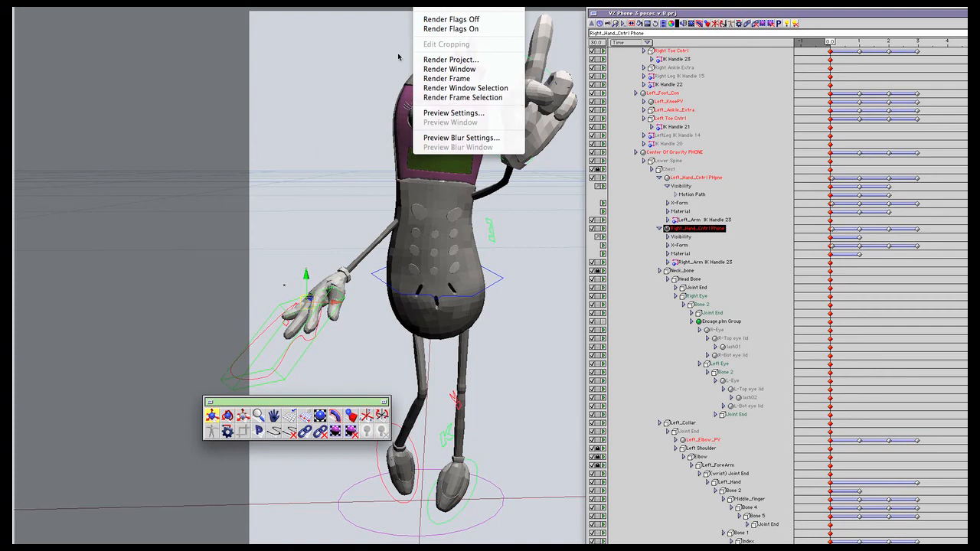
pyautogui.moveTo(346, 3)
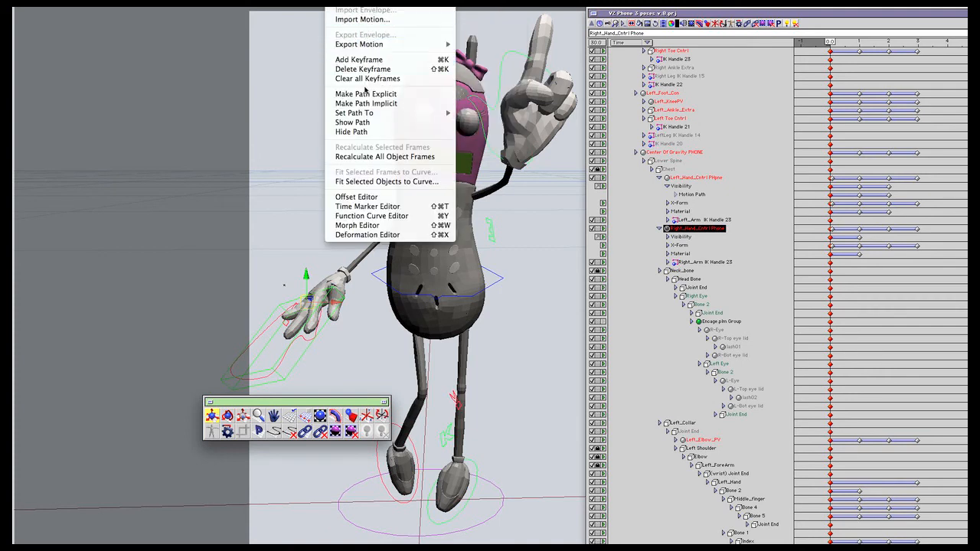
pyautogui.moveTo(362, 113)
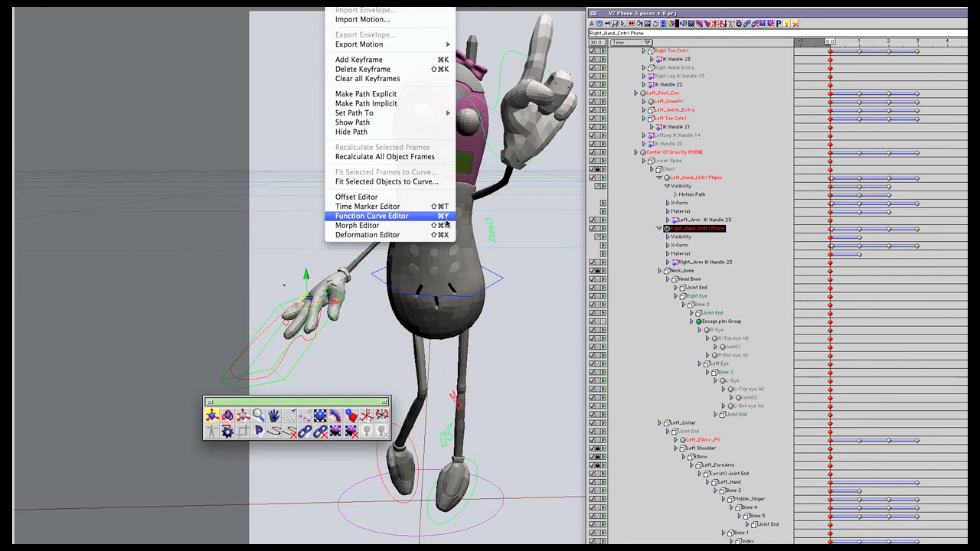
# Step: Open the Function Curve Editor, move it higher over the workspace and widen its object list
pyautogui.click(446, 224)
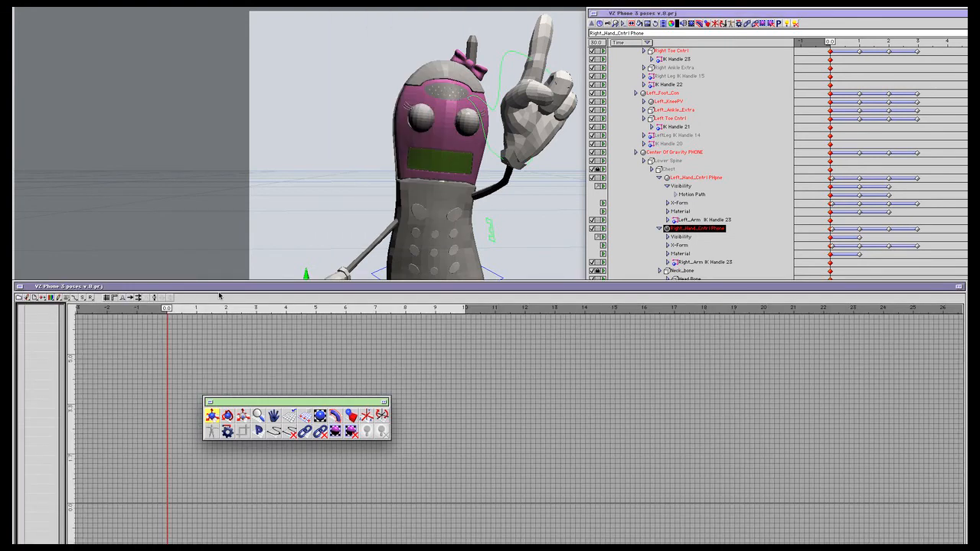
pyautogui.moveTo(209, 288); pyautogui.dragTo(227, 229)
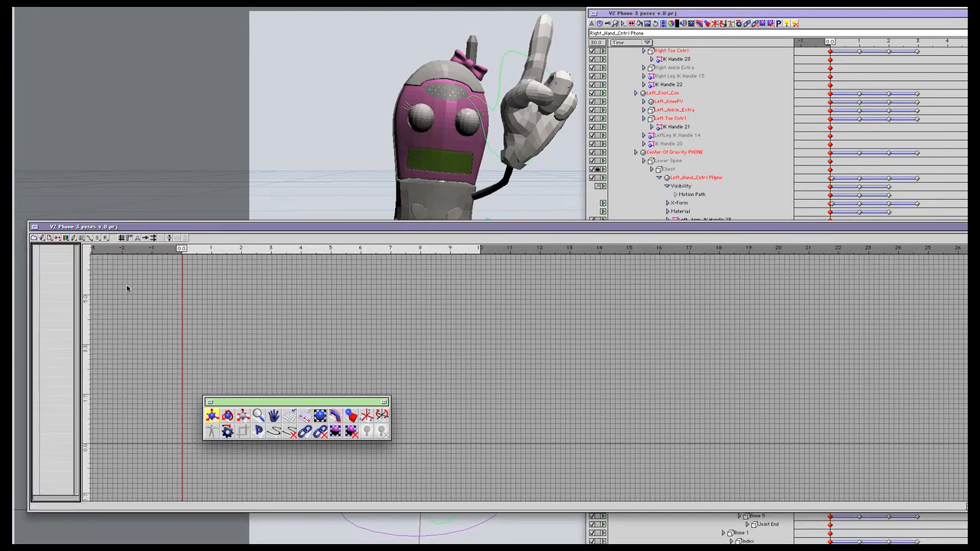
pyautogui.moveTo(80, 317); pyautogui.dragTo(177, 317)
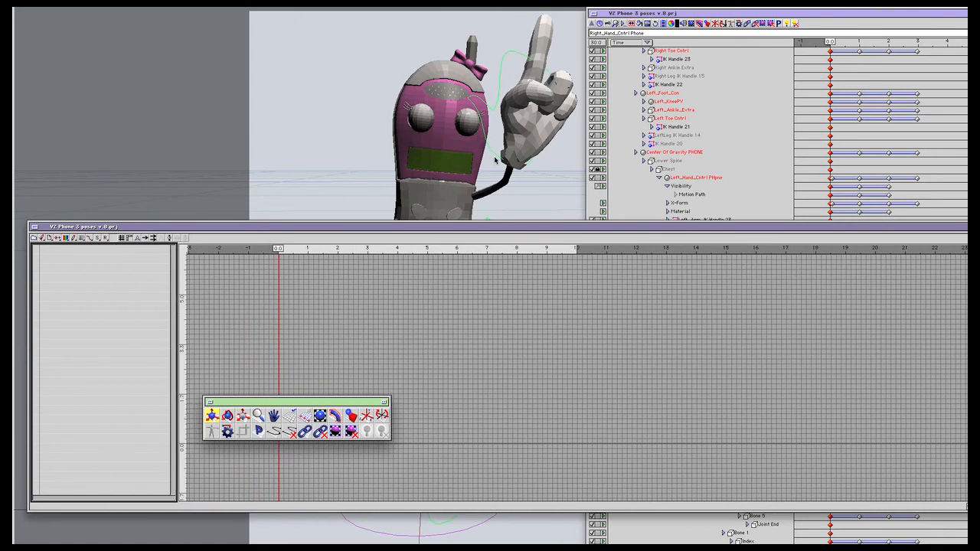
# Step: Recheck the right hand control's position key type in its information window and close it
pyautogui.click(693, 13)
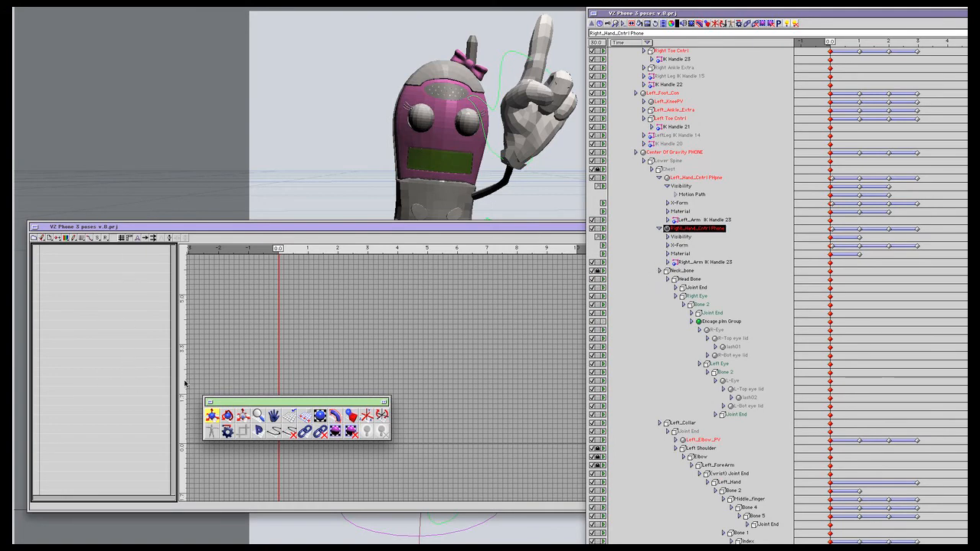
pyautogui.click(305, 309)
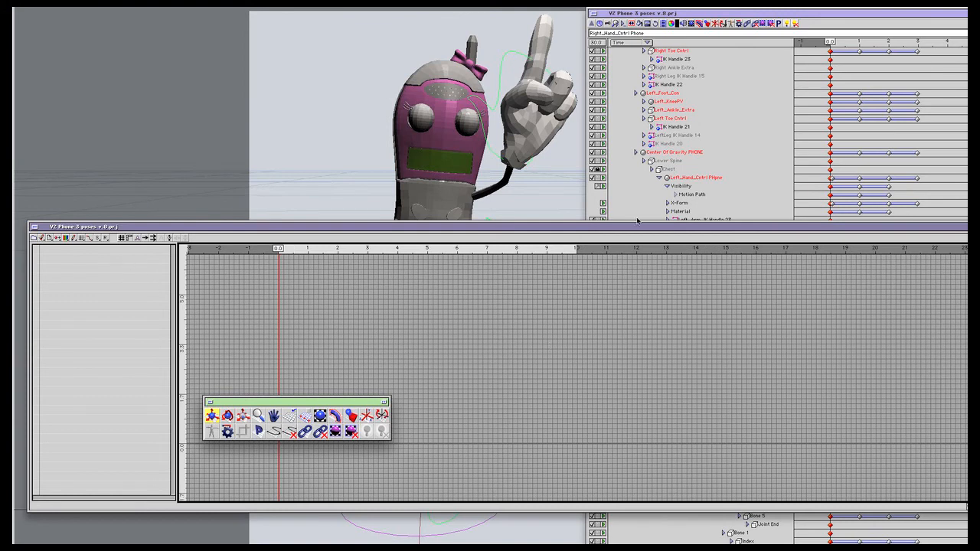
pyautogui.click(703, 15)
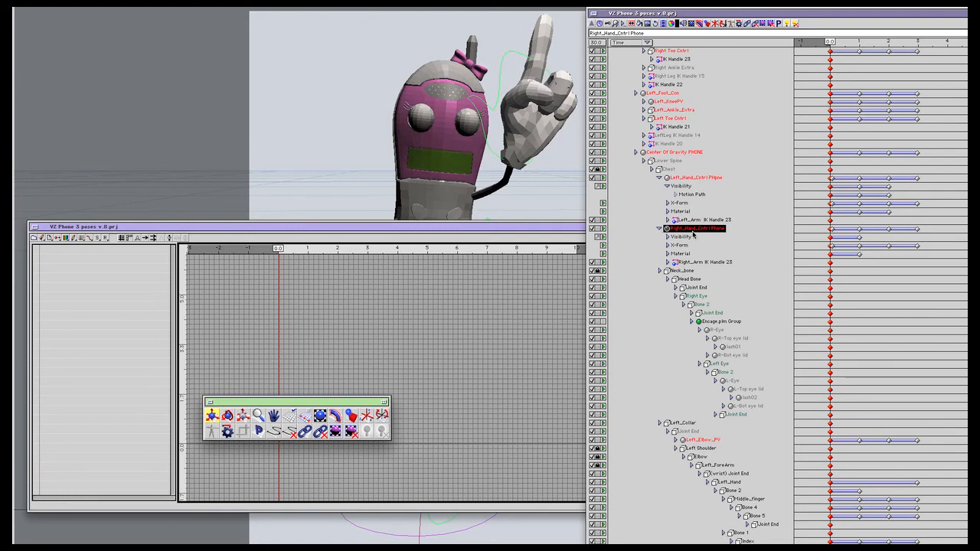
pyautogui.doubleClick(693, 229)
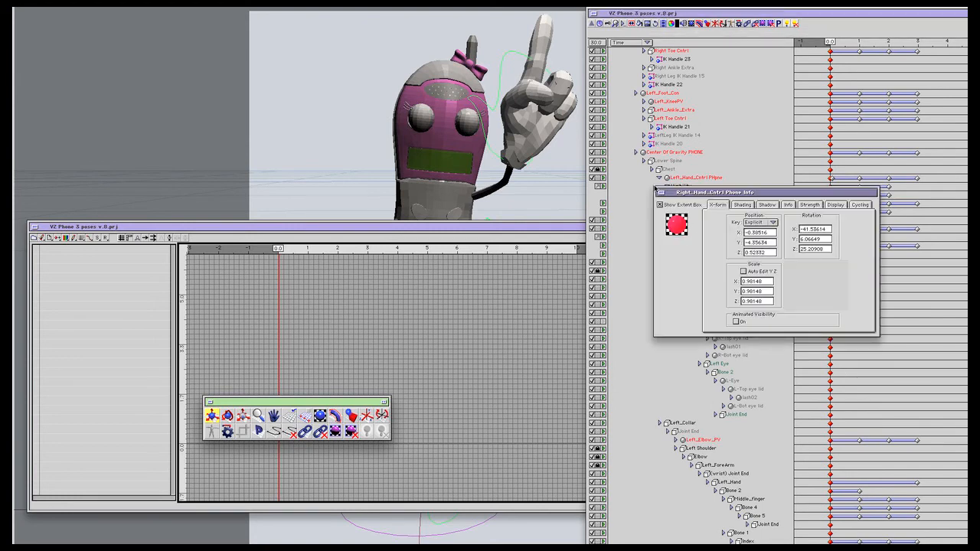
pyautogui.click(659, 194)
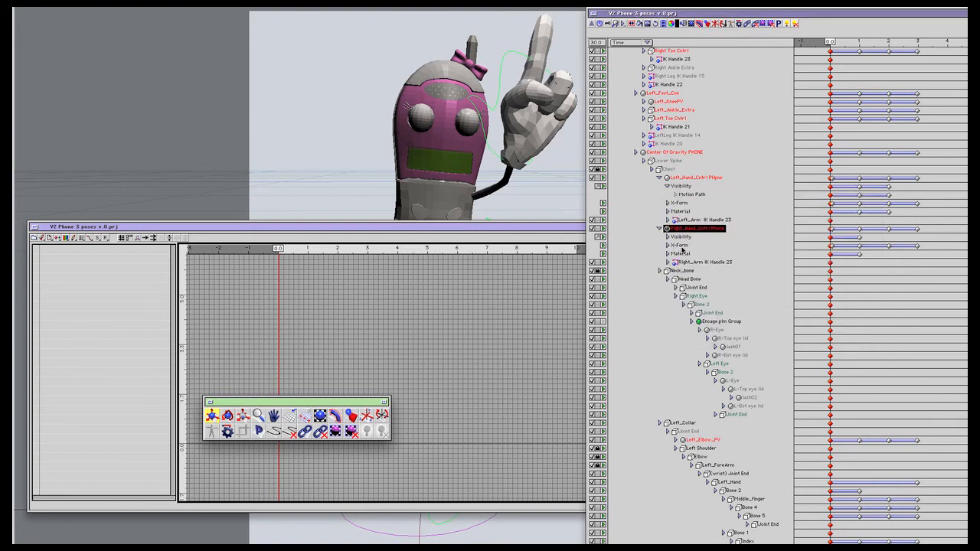
# Step: Expand the right hand control's X-Form channels and try to load X Position into the Function Curve Editor
pyautogui.click(668, 244)
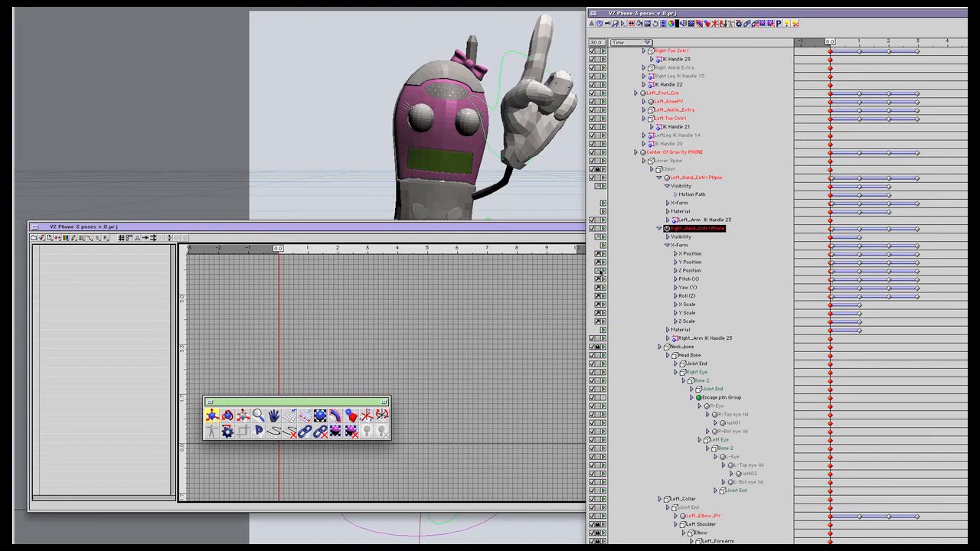
pyautogui.doubleClick(700, 255)
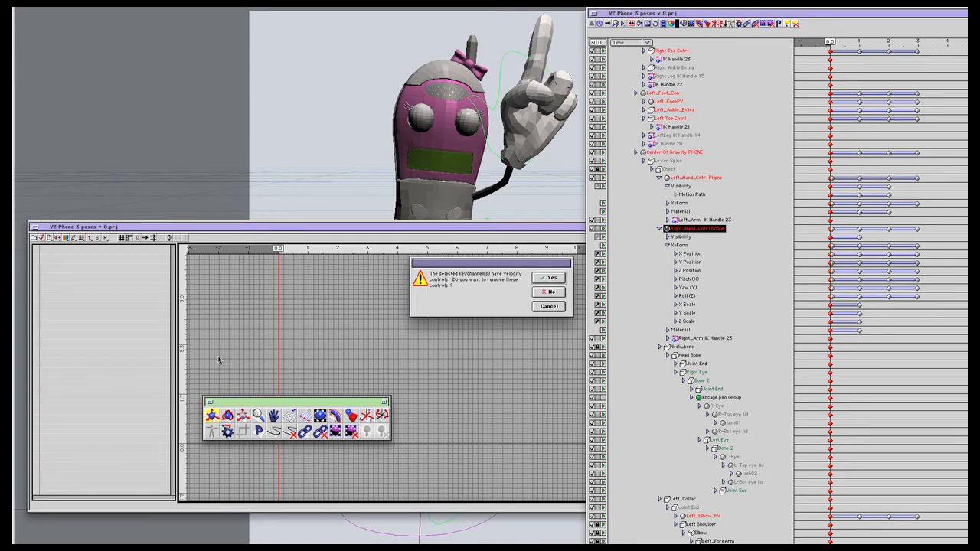
pyautogui.click(556, 306)
# Step: Review the right hand control's X-form settings once more and close its information
pyautogui.click(693, 232)
pyautogui.doubleClick(693, 232)
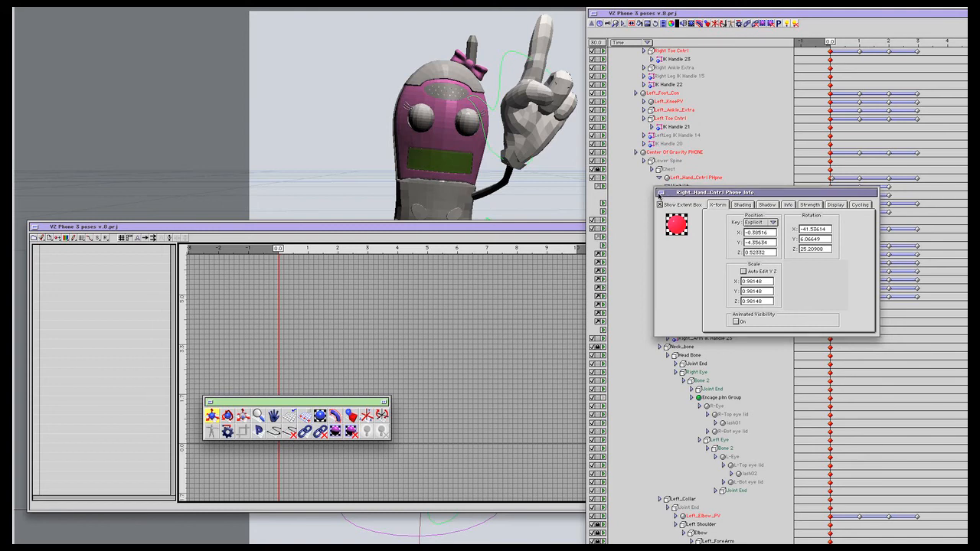
pyautogui.click(661, 194)
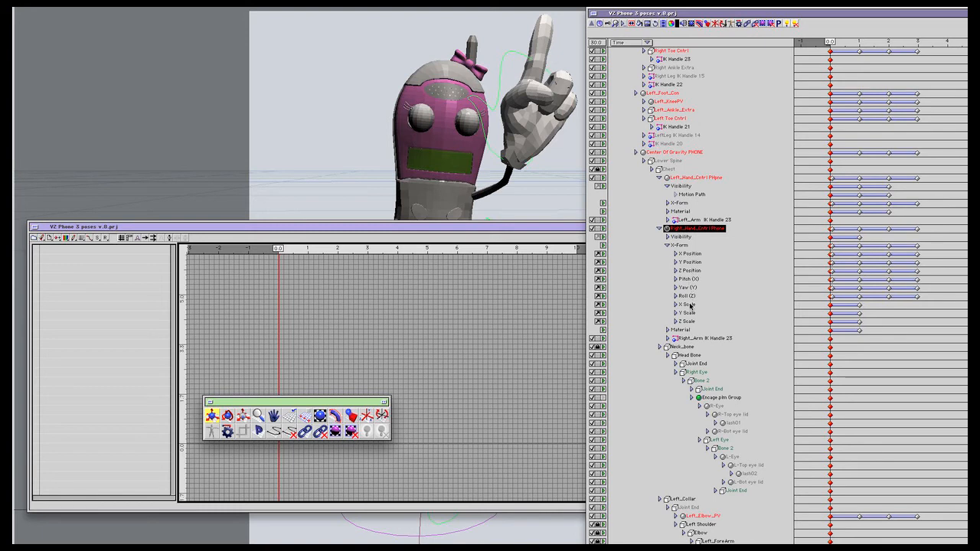
# Step: Load the right hand control's X Position channel into the Function Curve Editor, removing its velocity controls, and move the tool palette clear of the curve
pyautogui.doubleClick(690, 257)
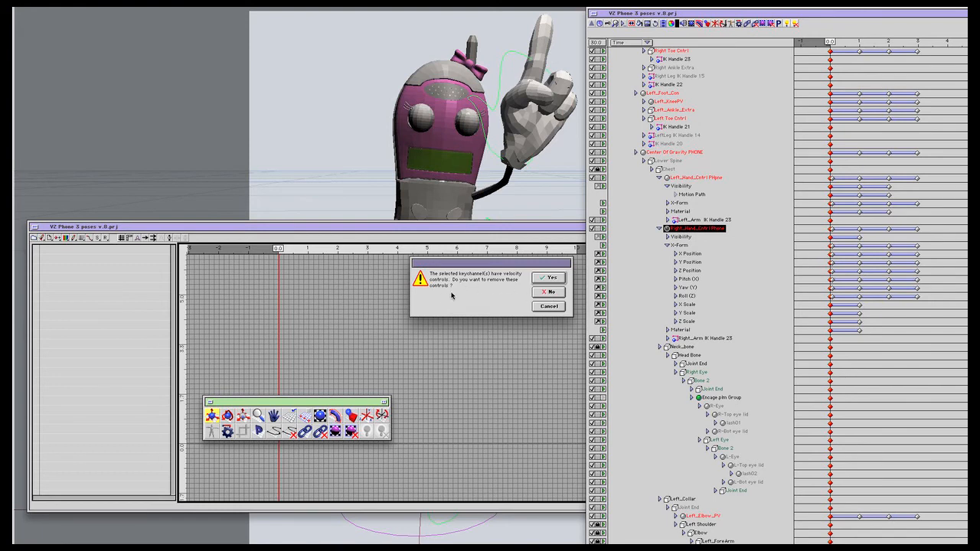
pyautogui.click(543, 279)
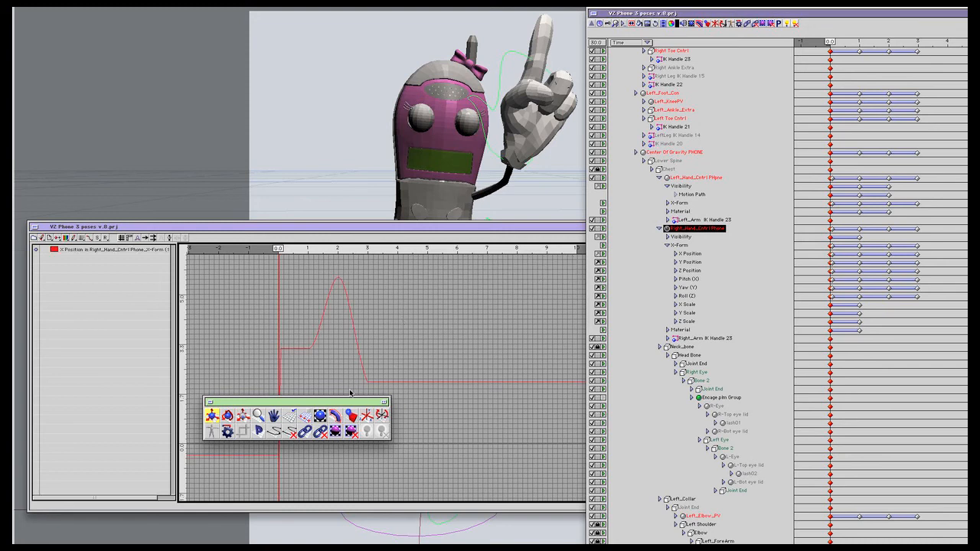
pyautogui.moveTo(440, 466); pyautogui.dragTo(507, 492)
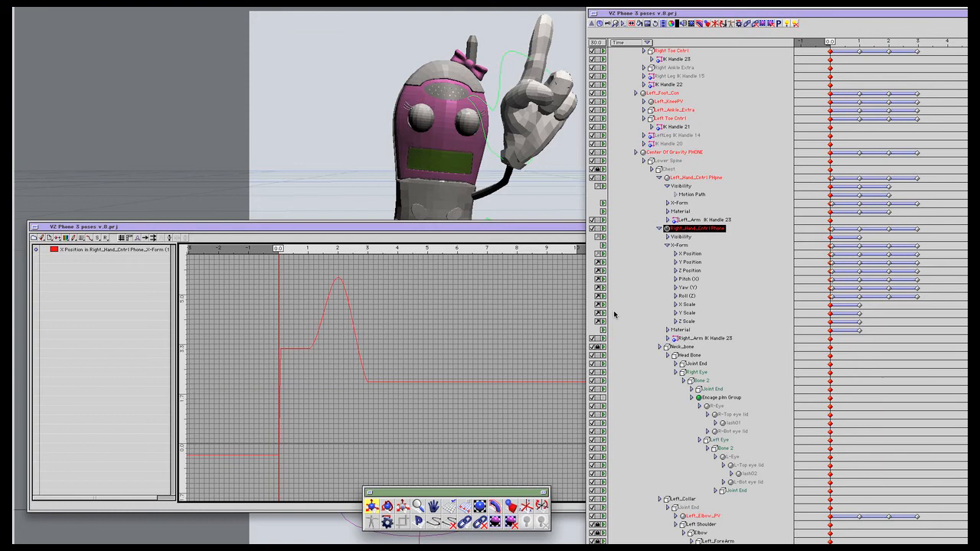
# Step: Select the X Position channel in the Function Curve Editor's object list and open its information
pyautogui.click(687, 230)
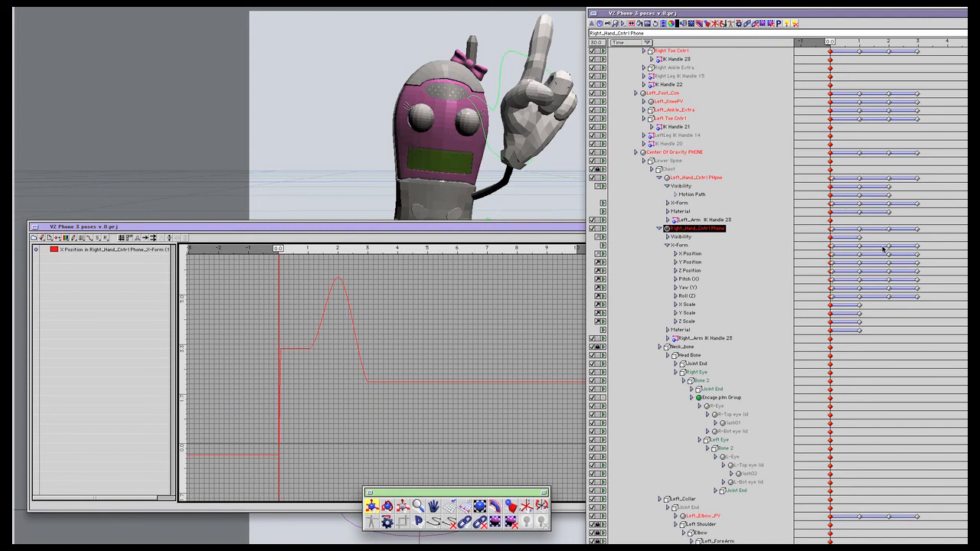
pyautogui.click(143, 252)
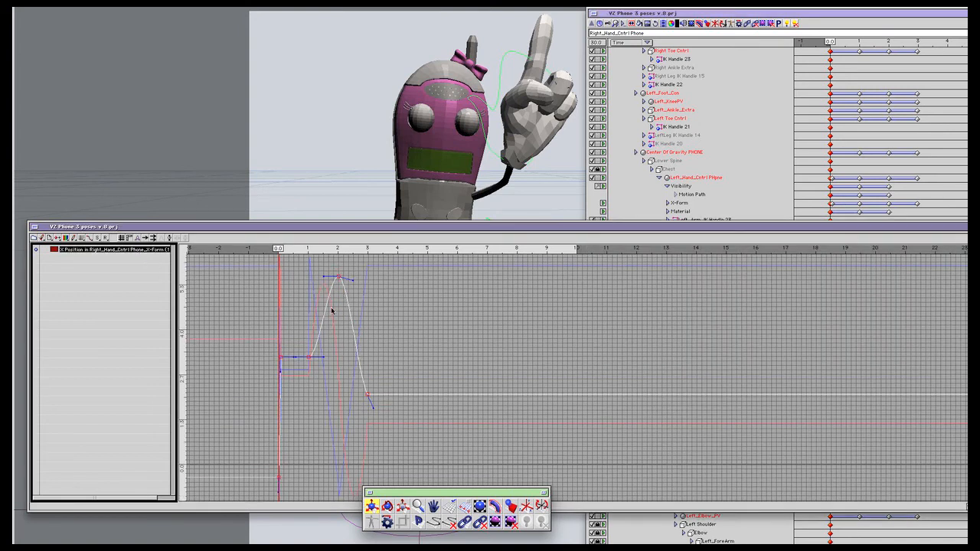
pyautogui.doubleClick(129, 253)
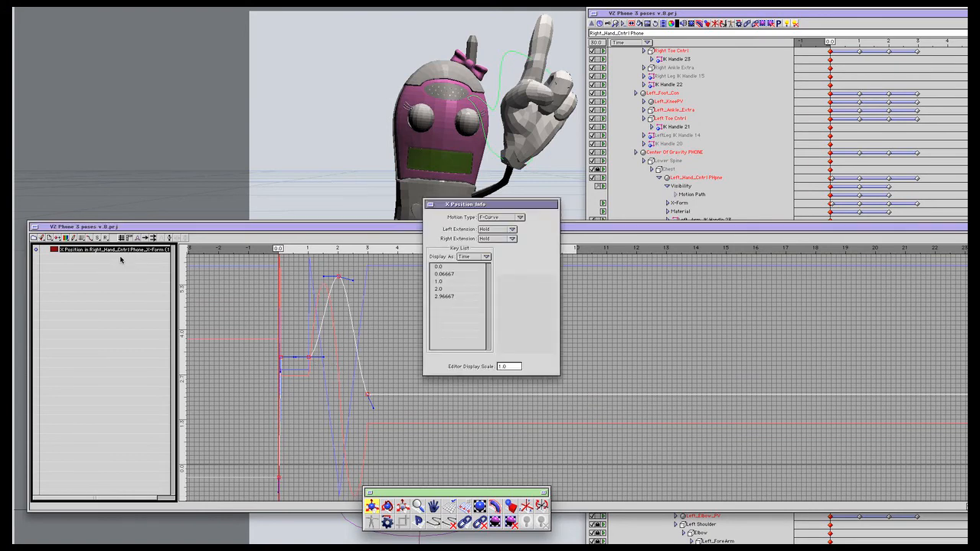
# Step: Switch the X Position motion type through Linear, Natural Cubic and Hermite, ending on F-Curve
pyautogui.click(495, 218)
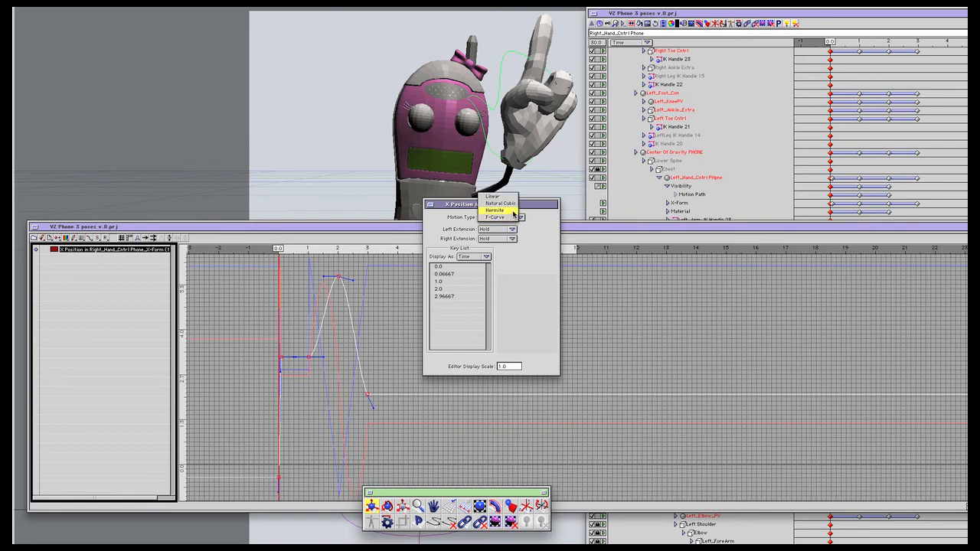
pyautogui.click(493, 197)
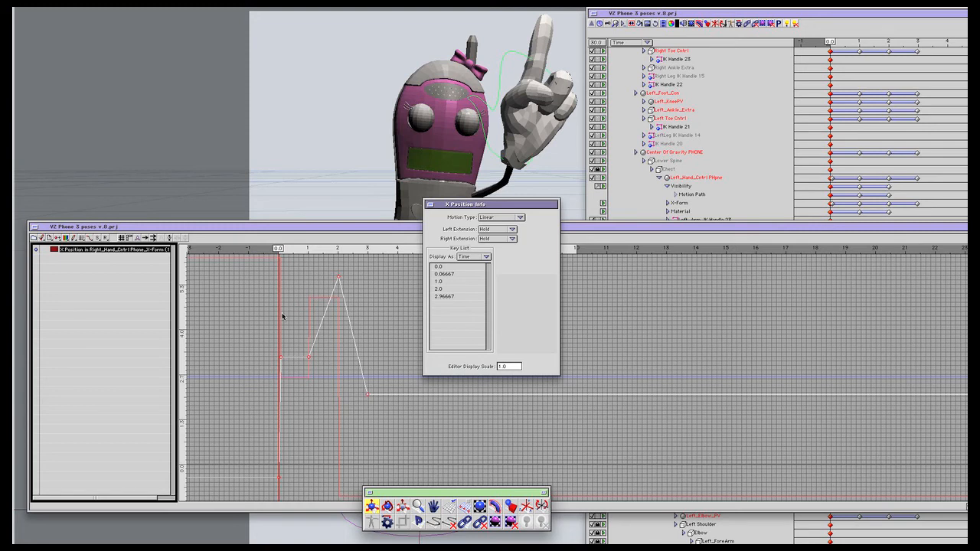
pyautogui.click(507, 218)
pyautogui.click(509, 224)
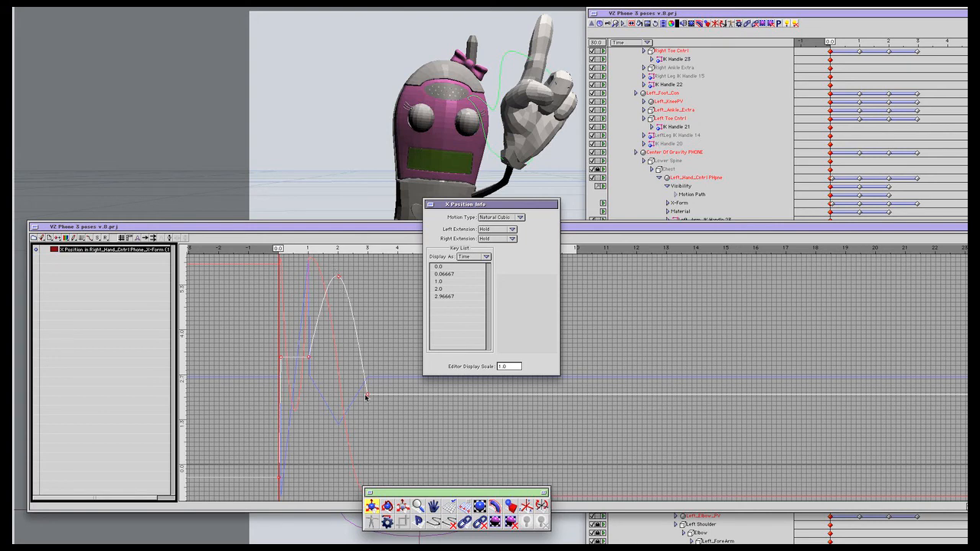
pyautogui.moveTo(514, 217); pyautogui.dragTo(515, 228)
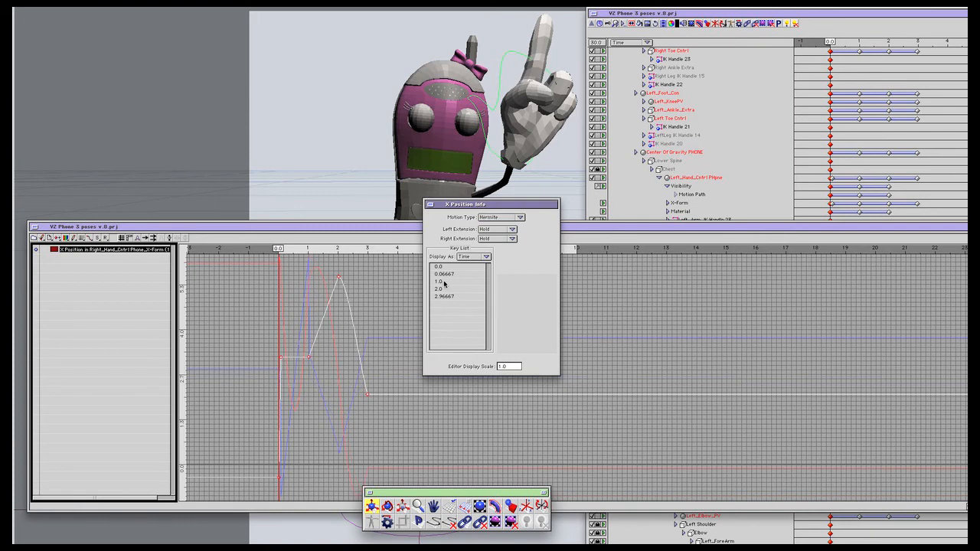
pyautogui.moveTo(510, 223); pyautogui.dragTo(510, 225)
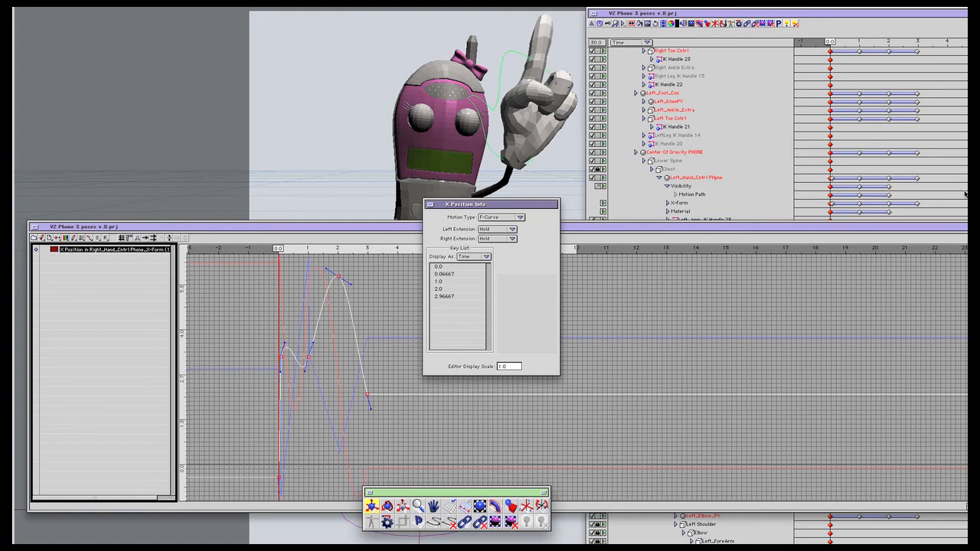
# Step: Enlarge the Function Curve Editor to full screen and frame the X Position curve from 0 to 3 seconds
pyautogui.doubleClick(945, 228)
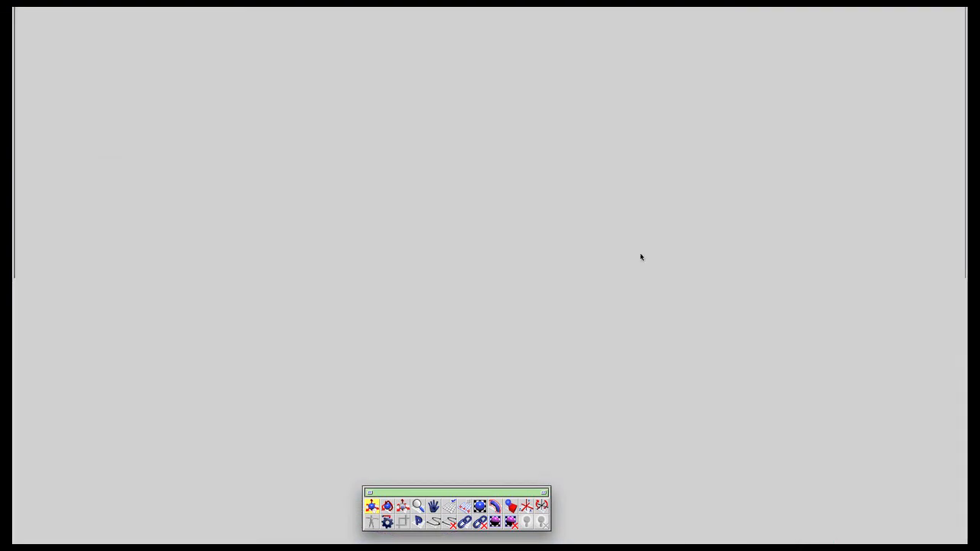
pyautogui.moveTo(388, 173); pyautogui.dragTo(424, 311, button='middle')
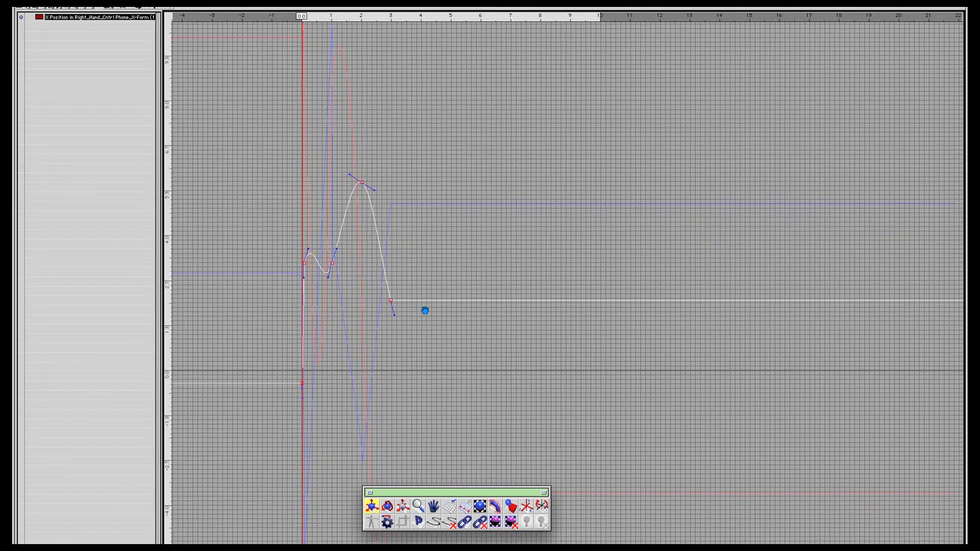
pyautogui.moveTo(425, 308); pyautogui.dragTo(293, 160)
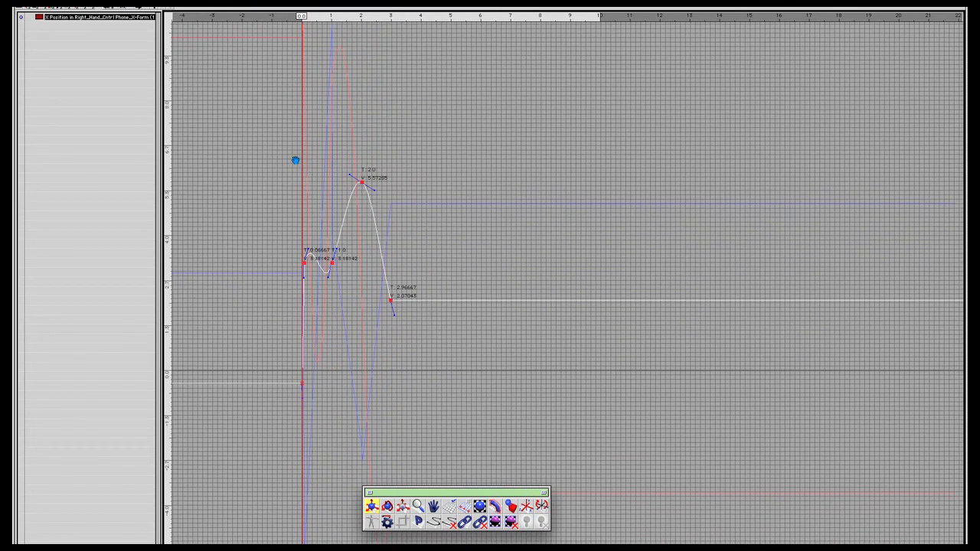
pyautogui.moveTo(411, 198); pyautogui.dragTo(411, 216, button='middle')
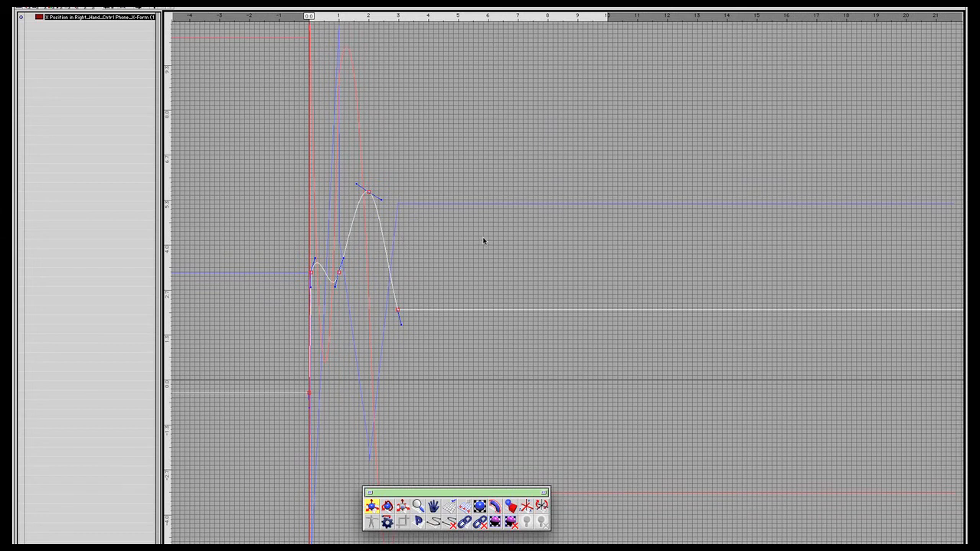
pyautogui.moveTo(390, 260); pyautogui.dragTo(420, 284, button='middle')
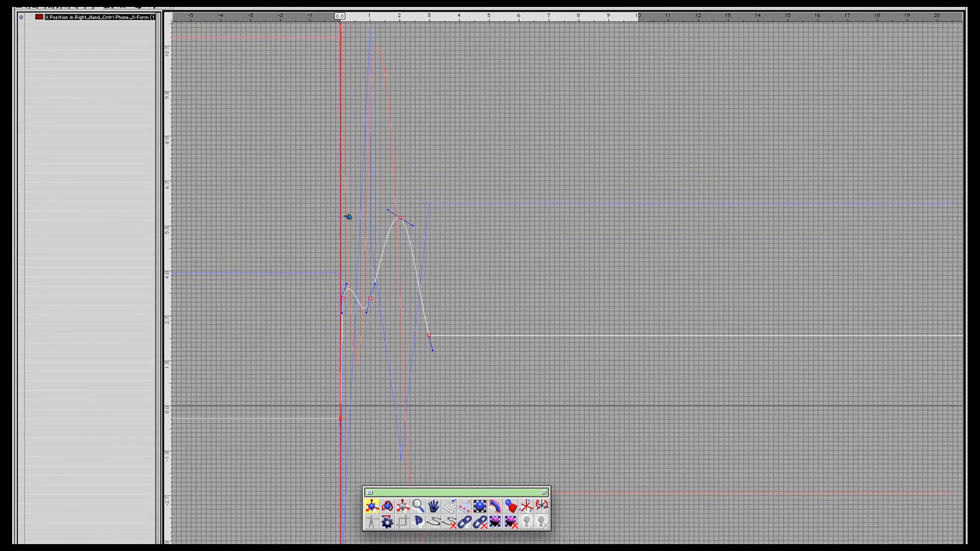
pyautogui.moveTo(320, 197); pyautogui.dragTo(472, 370)
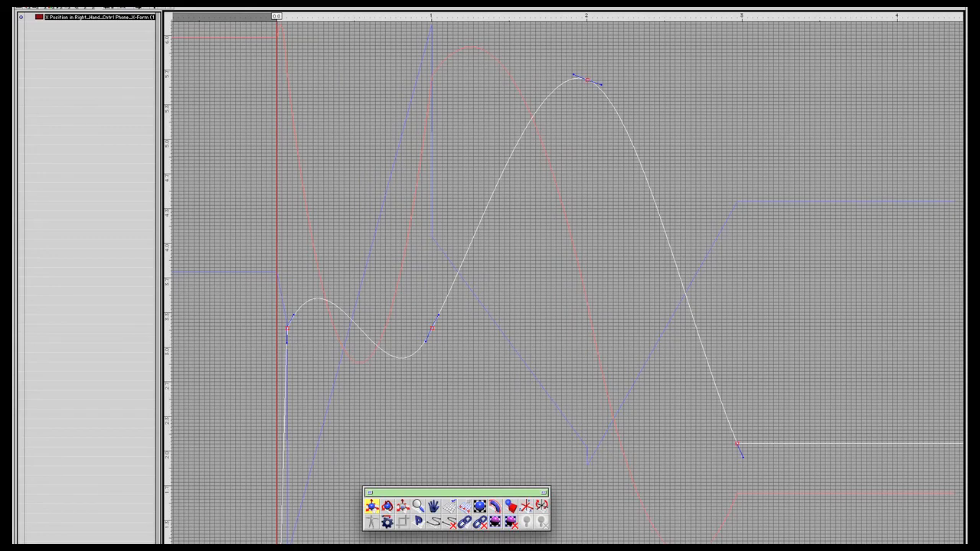
pyautogui.moveTo(958, 540); pyautogui.dragTo(935, 441)
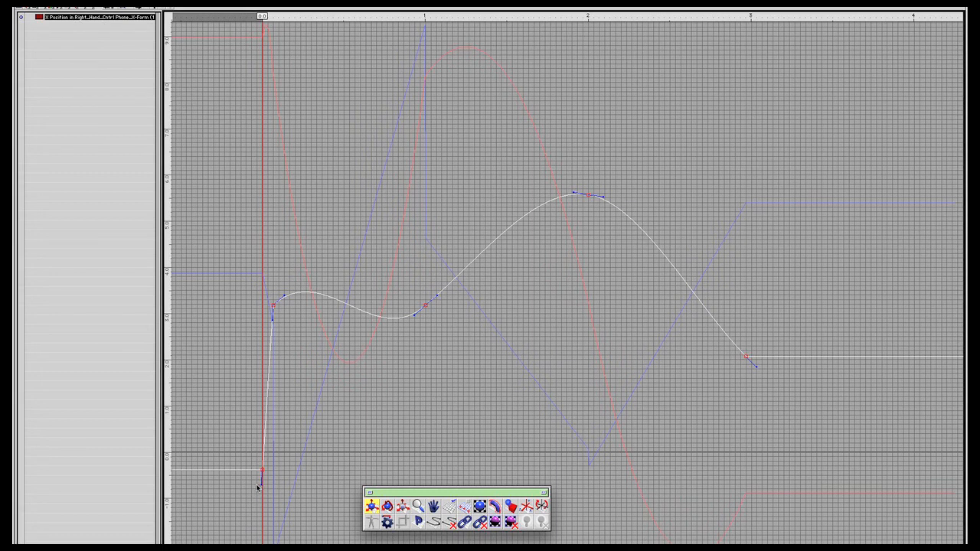
# Step: Adjust the tangent handles of the X Position keys at 0.0 and 0.06667 seconds
pyautogui.click(263, 469)
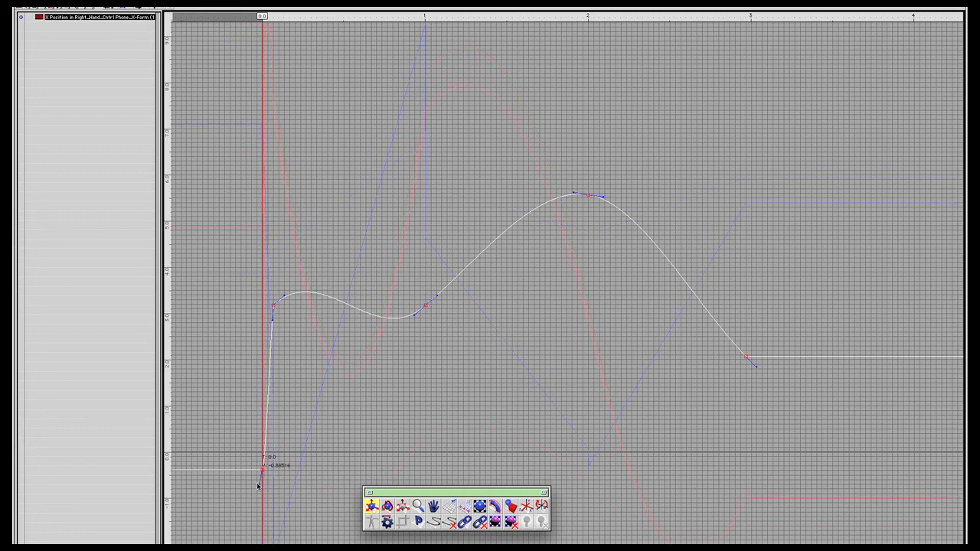
pyautogui.moveTo(251, 480); pyautogui.dragTo(258, 484)
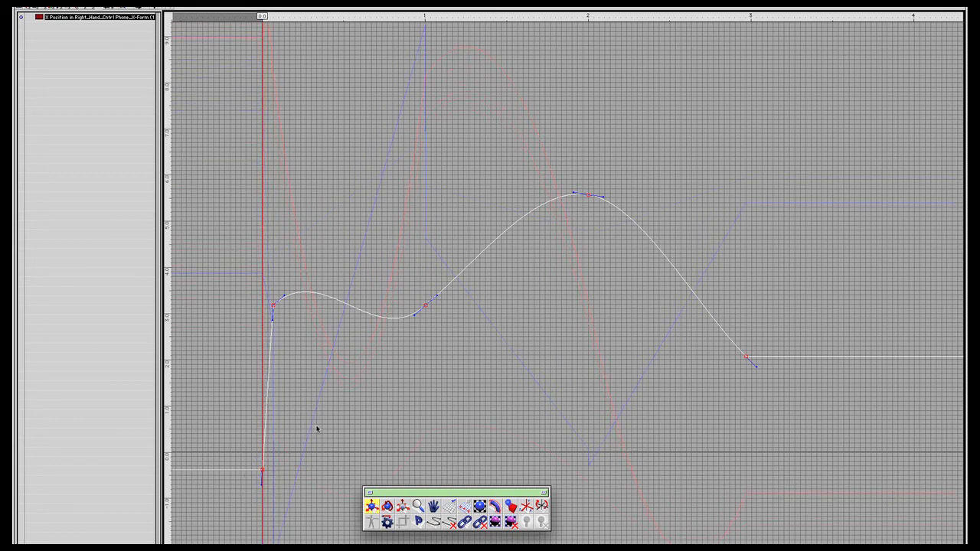
pyautogui.moveTo(265, 289); pyautogui.dragTo(284, 304, button='middle')
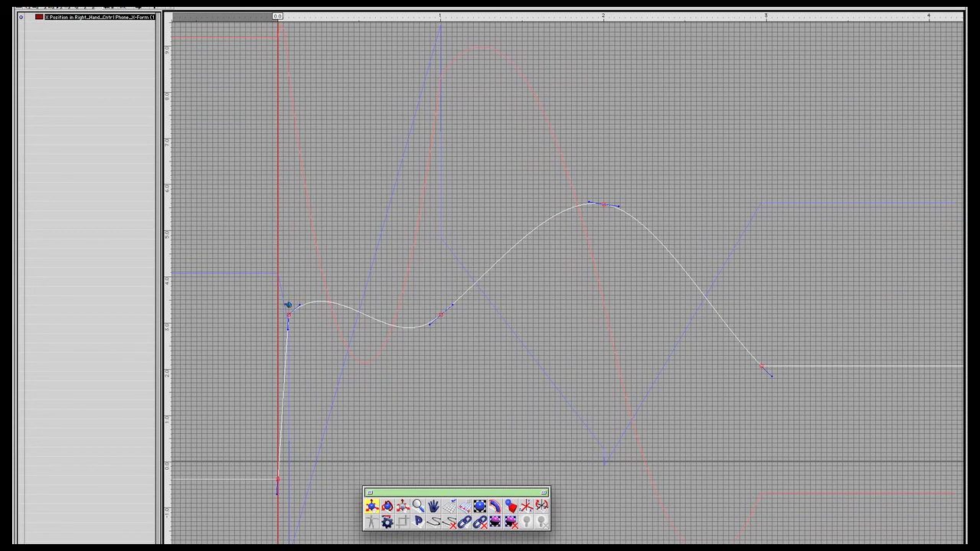
pyautogui.moveTo(273, 295); pyautogui.dragTo(311, 351)
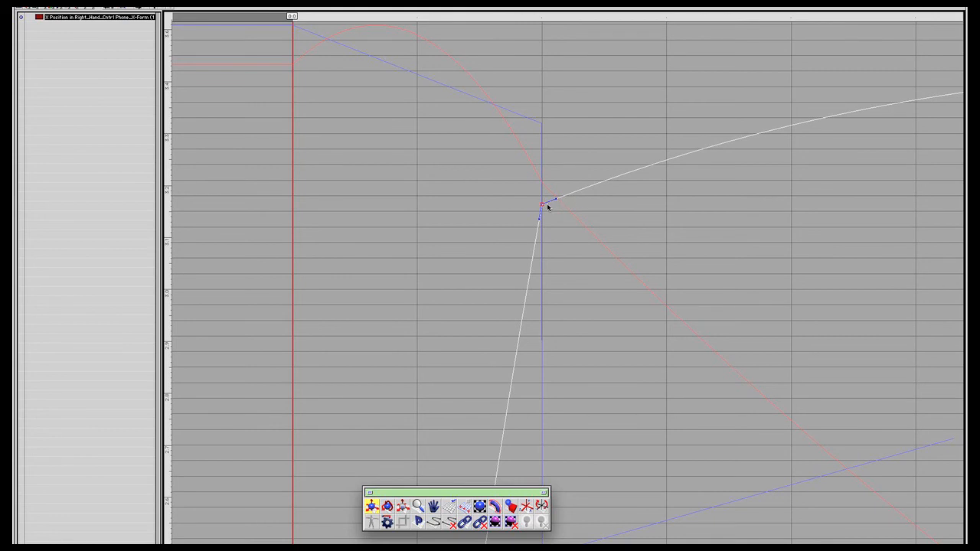
pyautogui.moveTo(538, 220); pyautogui.dragTo(536, 219)
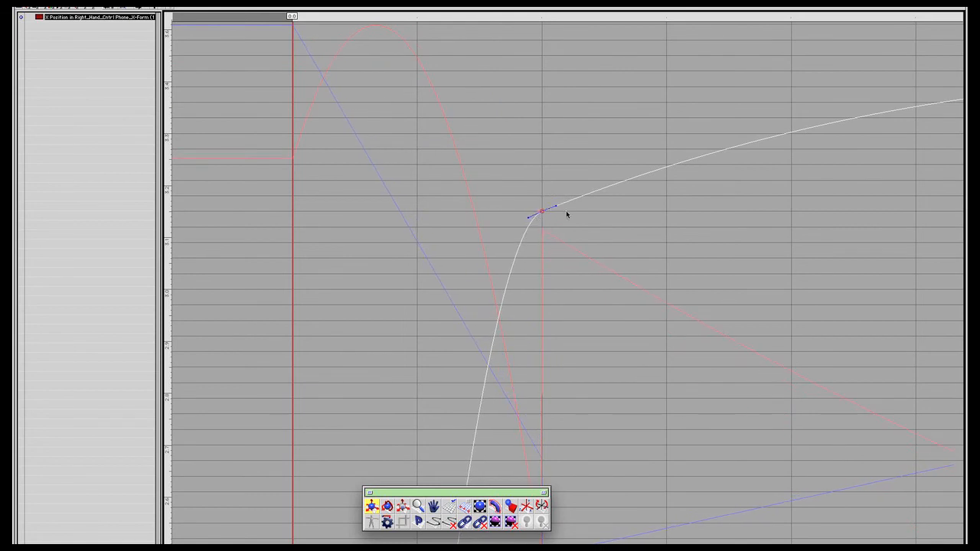
# Step: Adjust the tangent handles on both sides of the X Position key at 1 second
pyautogui.moveTo(759, 179); pyautogui.dragTo(471, 230)
pyautogui.moveTo(655, 229)
pyautogui.mouseDown()
pyautogui.moveTo(623, 245)
pyautogui.moveTo(382, 260)
pyautogui.mouseUp()
pyautogui.moveTo(737, 236)
pyautogui.mouseDown()
pyautogui.moveTo(700, 254)
pyautogui.moveTo(392, 234)
pyautogui.mouseUp()
pyautogui.moveTo(674, 229); pyautogui.dragTo(420, 207)
pyautogui.moveTo(671, 260); pyautogui.dragTo(320, 177)
pyautogui.moveTo(702, 288); pyautogui.dragTo(312, 221)
pyautogui.moveTo(601, 269); pyautogui.dragTo(331, 269)
pyautogui.moveTo(773, 196); pyautogui.dragTo(554, 354)
pyautogui.moveTo(522, 315); pyautogui.dragTo(520, 312)
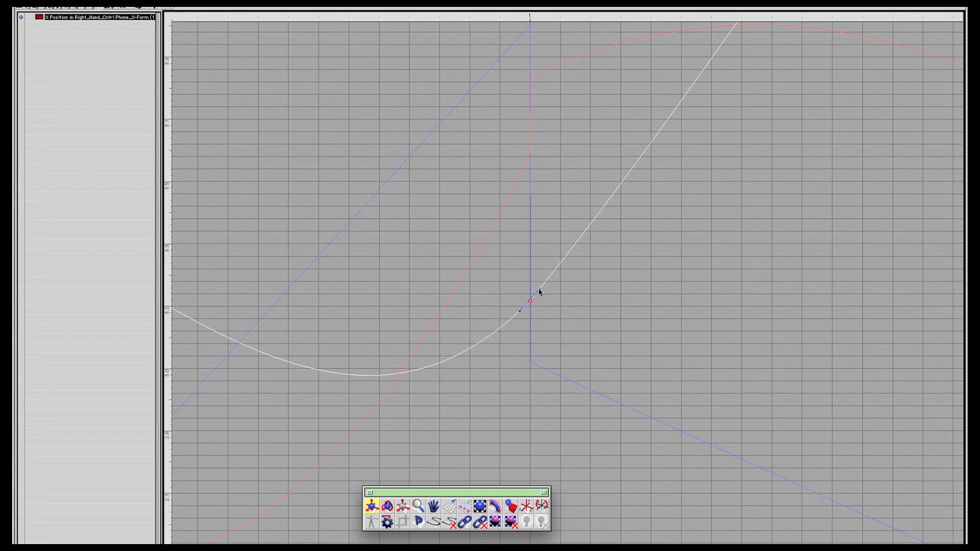
pyautogui.moveTo(539, 291); pyautogui.dragTo(540, 289)
pyautogui.moveTo(520, 312); pyautogui.dragTo(521, 310)
# Step: Turn off the acceleration curve display in the Function Curve Editor
pyautogui.click(147, 10)
pyautogui.click(147, 10)
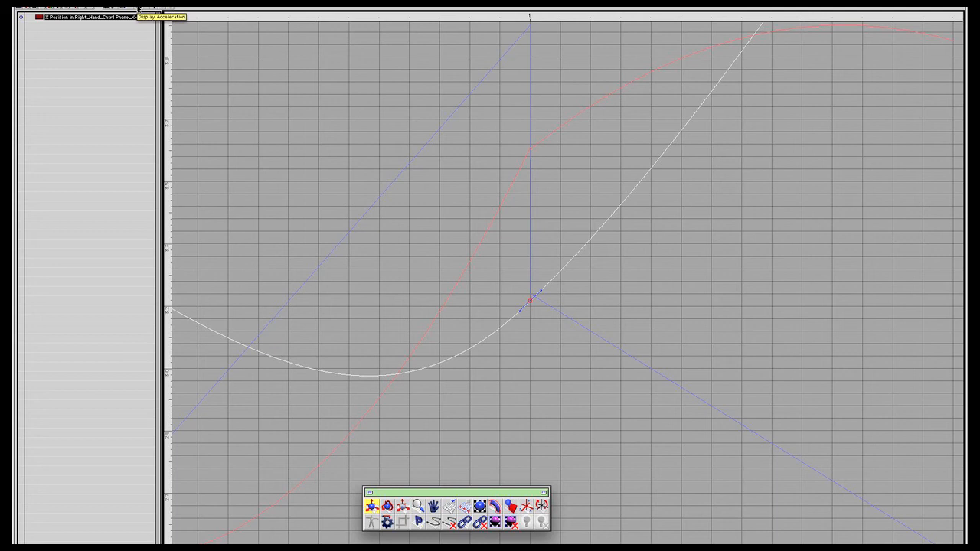
pyautogui.click(139, 7)
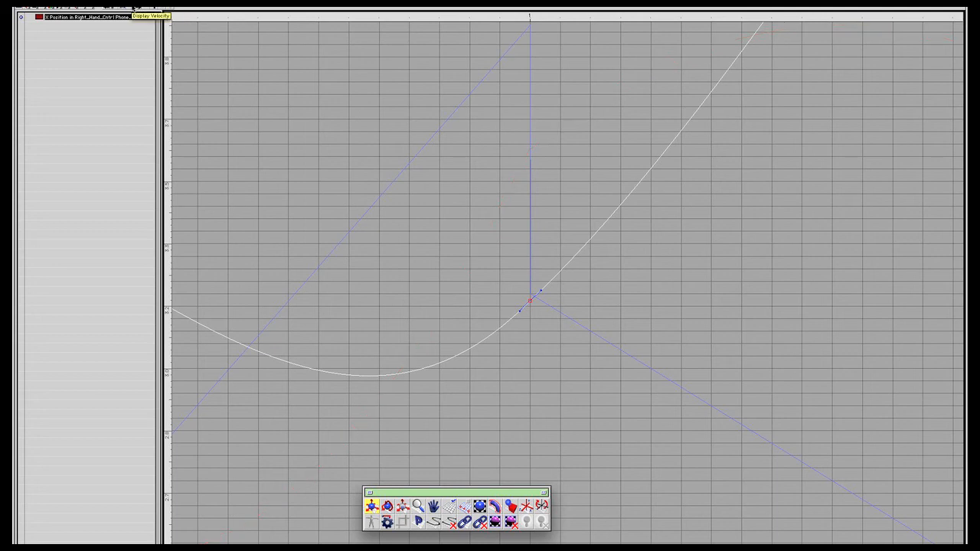
# Step: Toggle the derivative curve displays so both velocity and acceleration curves are shown alongside the X Position curve
pyautogui.click(134, 8)
pyautogui.click(140, 7)
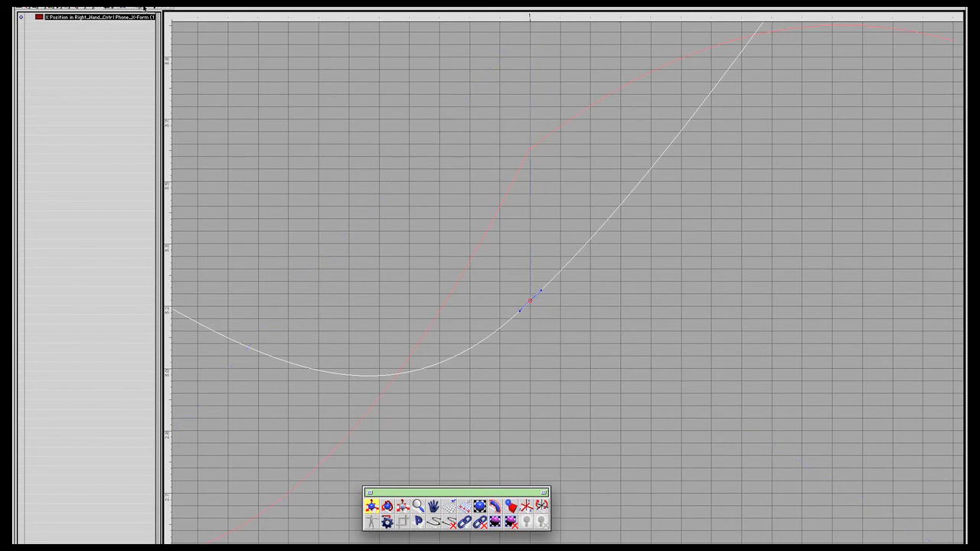
pyautogui.click(142, 8)
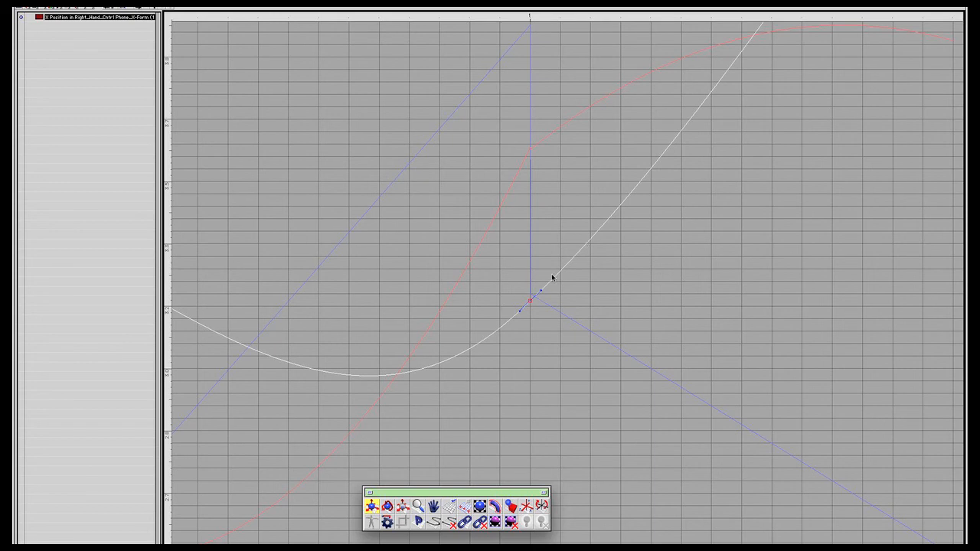
# Step: Move the X Position key at 1 second to a value of about 2.9 and hide the graph's grid
pyautogui.moveTo(531, 303); pyautogui.dragTo(536, 540)
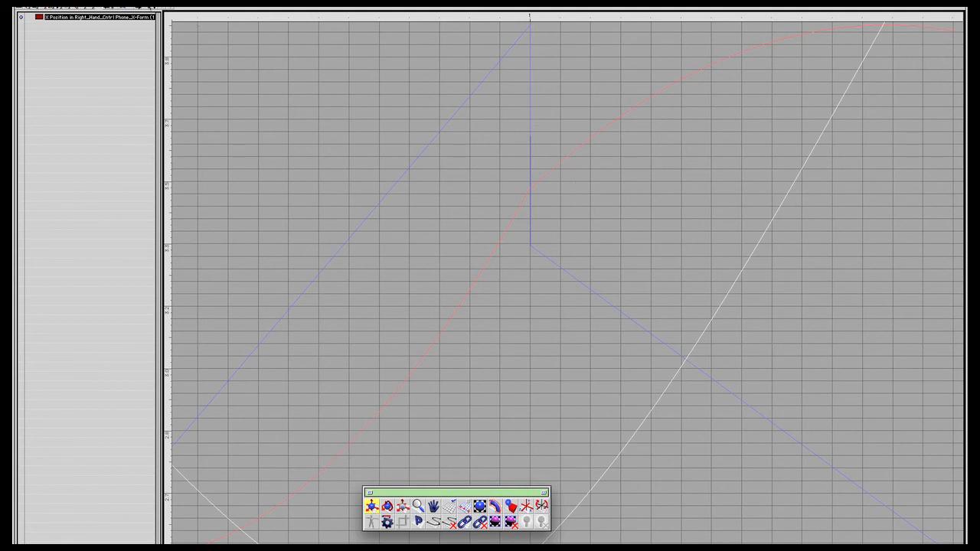
pyautogui.click(108, 6)
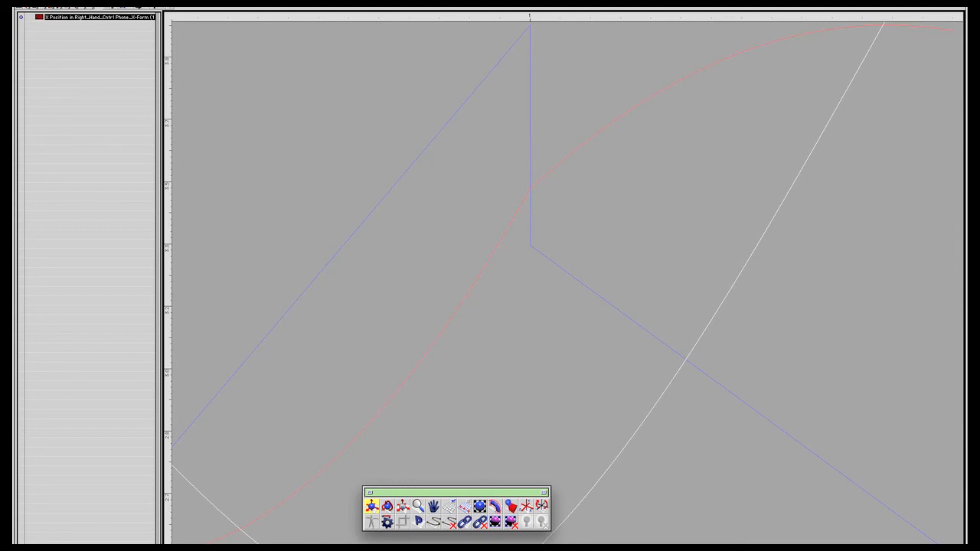
pyautogui.moveTo(537, 543); pyautogui.dragTo(541, 397)
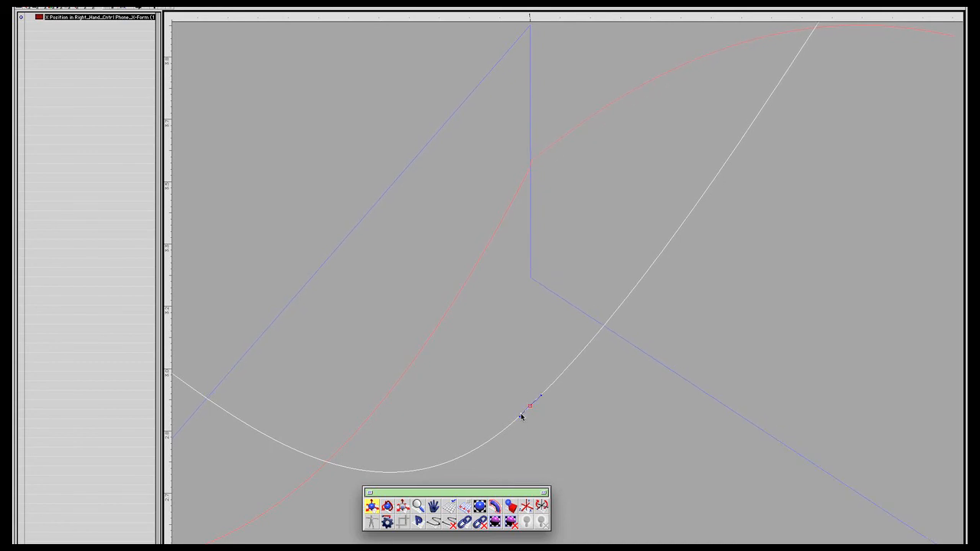
# Step: Flatten the tangent handle of the last X Position key and move that key to 2.8 seconds
pyautogui.moveTo(520, 414); pyautogui.dragTo(561, 444)
pyautogui.press('r')
pyautogui.press('m')
pyautogui.moveTo(530, 413); pyautogui.dragTo(466, 500)
pyautogui.moveTo(755, 436); pyautogui.dragTo(786, 432)
pyautogui.moveTo(920, 331); pyautogui.dragTo(685, 327)
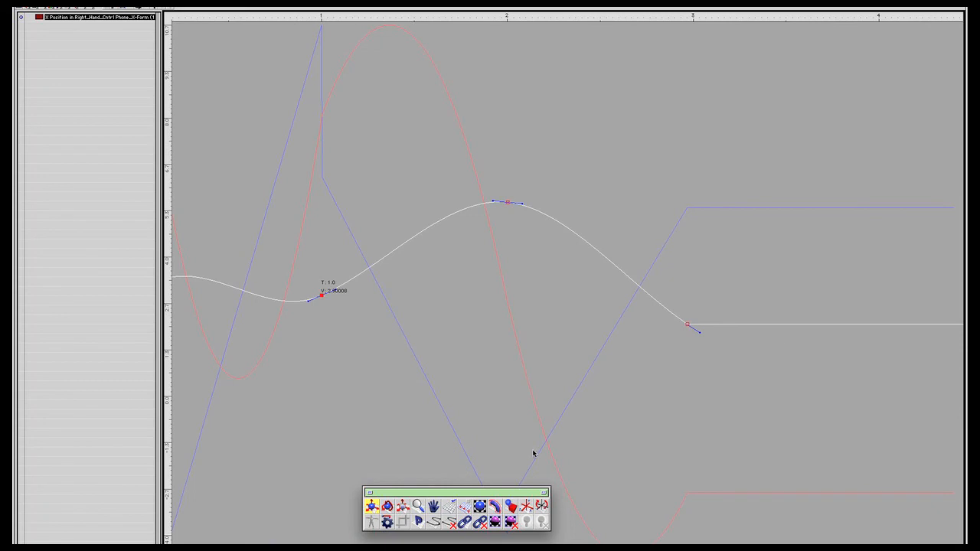
pyautogui.moveTo(517, 488); pyautogui.dragTo(394, 483)
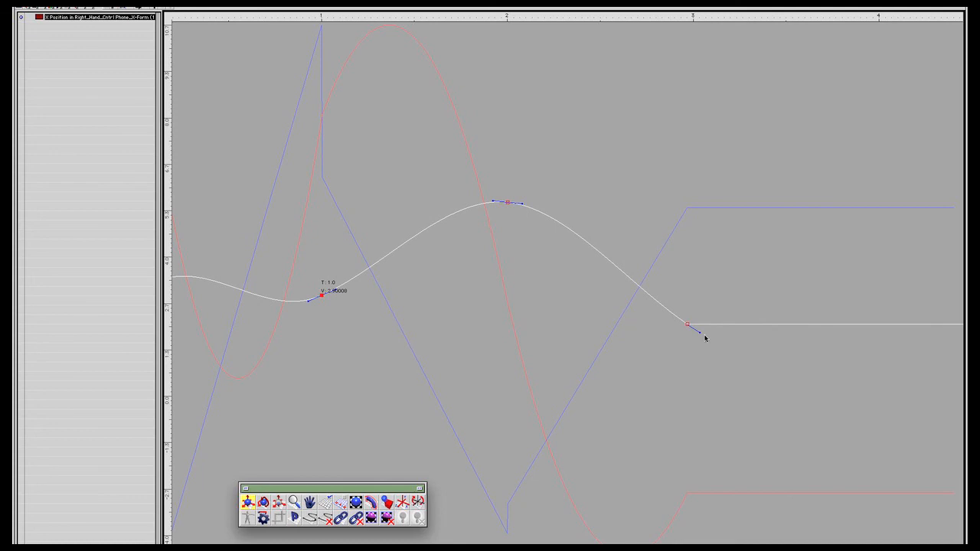
pyautogui.moveTo(567, 285); pyautogui.dragTo(854, 435)
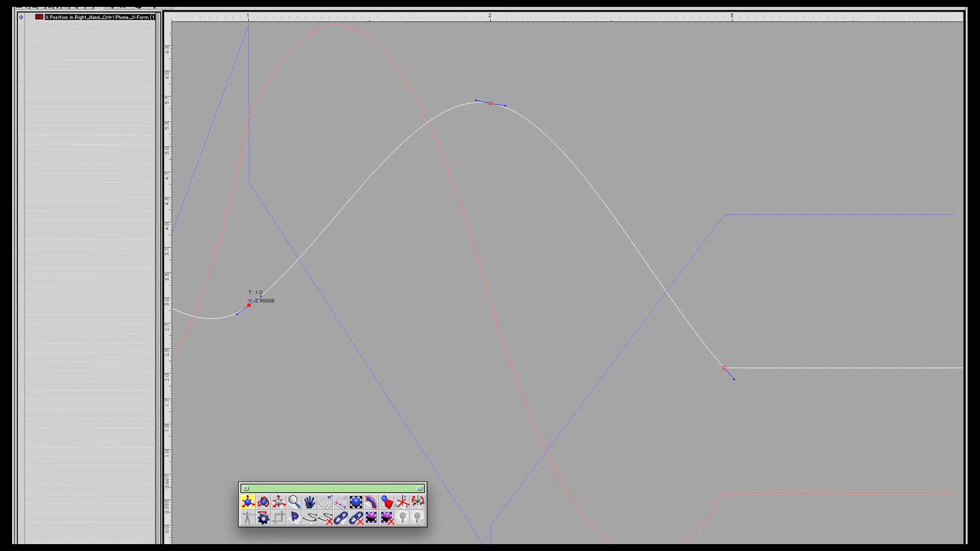
pyautogui.moveTo(854, 435); pyautogui.dragTo(912, 353)
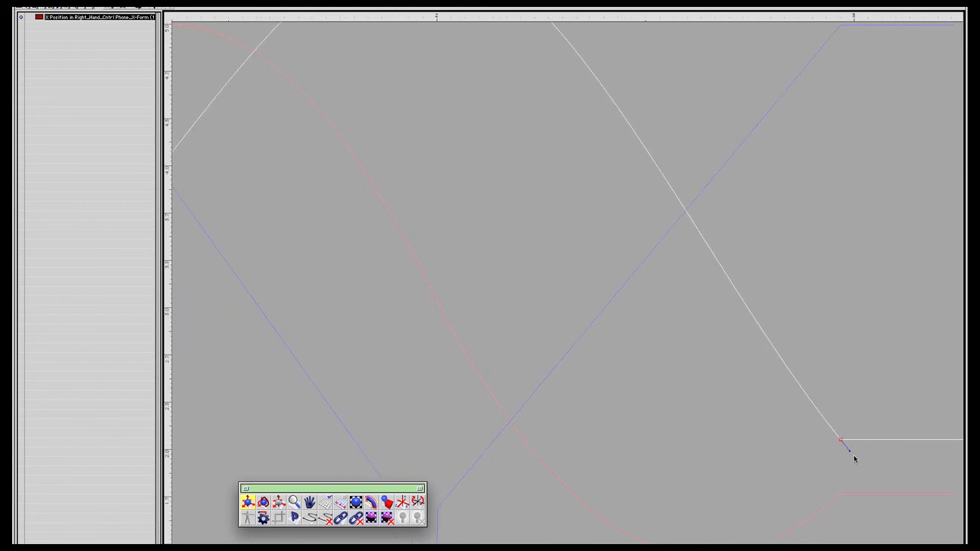
pyautogui.moveTo(850, 454); pyautogui.dragTo(850, 441)
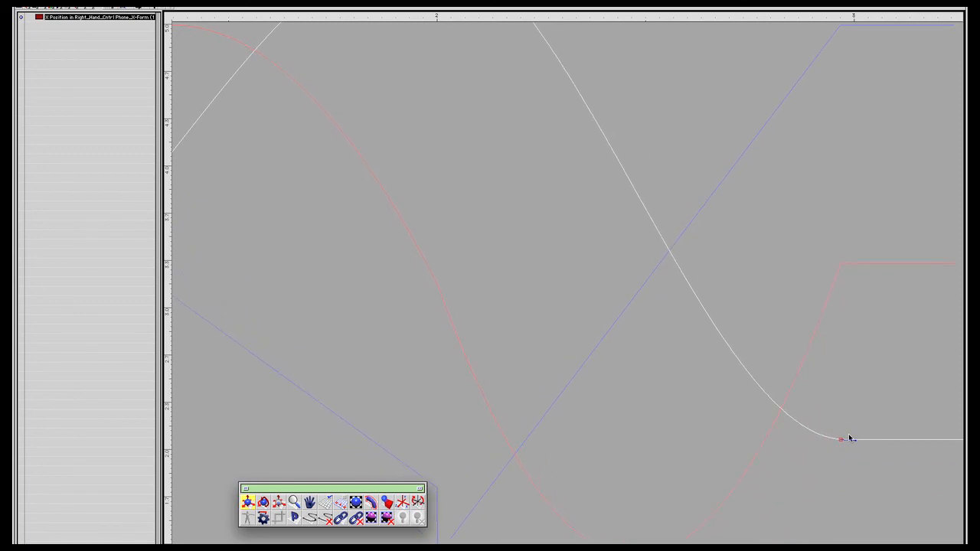
pyautogui.moveTo(851, 440); pyautogui.dragTo(854, 441)
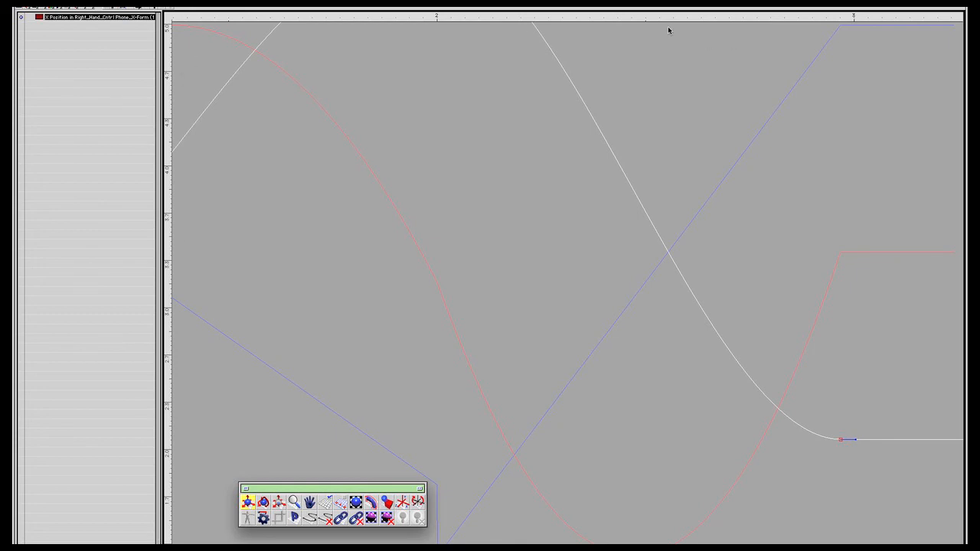
pyautogui.moveTo(842, 440); pyautogui.dragTo(785, 317)
# Step: Move the curve editor window aside to uncover the character and open the X Position info dialog
pyautogui.moveTo(512, 1); pyautogui.dragTo(809, 200)
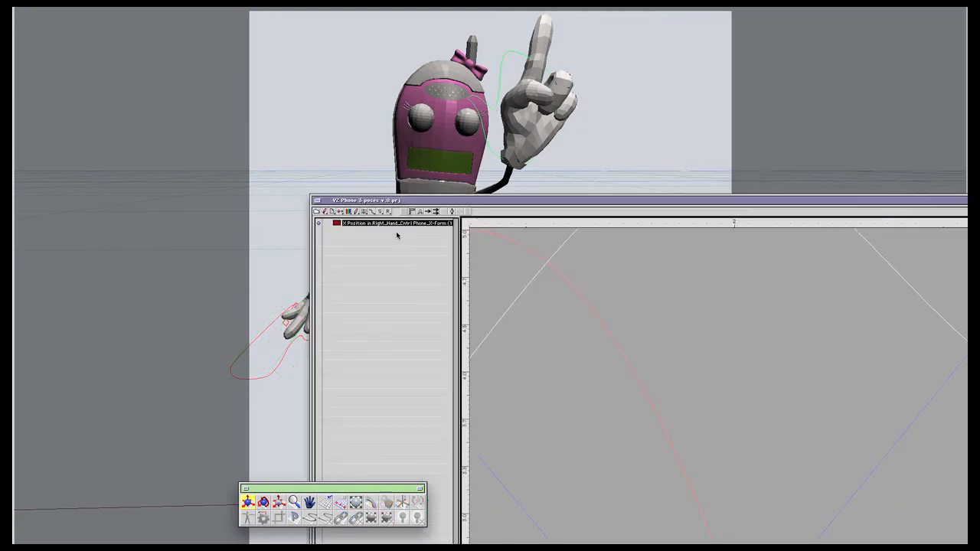
pyautogui.moveTo(387, 201); pyautogui.dragTo(567, 184)
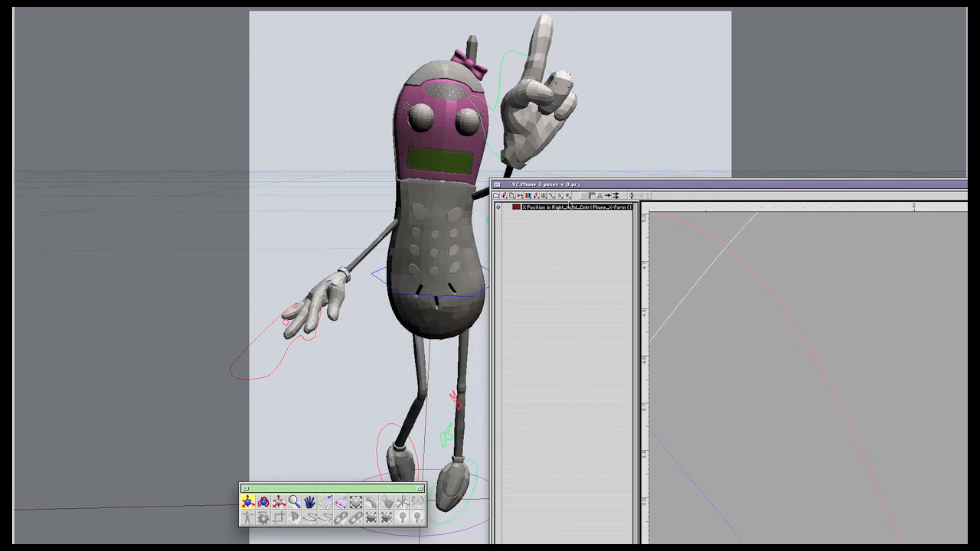
pyautogui.doubleClick(567, 208)
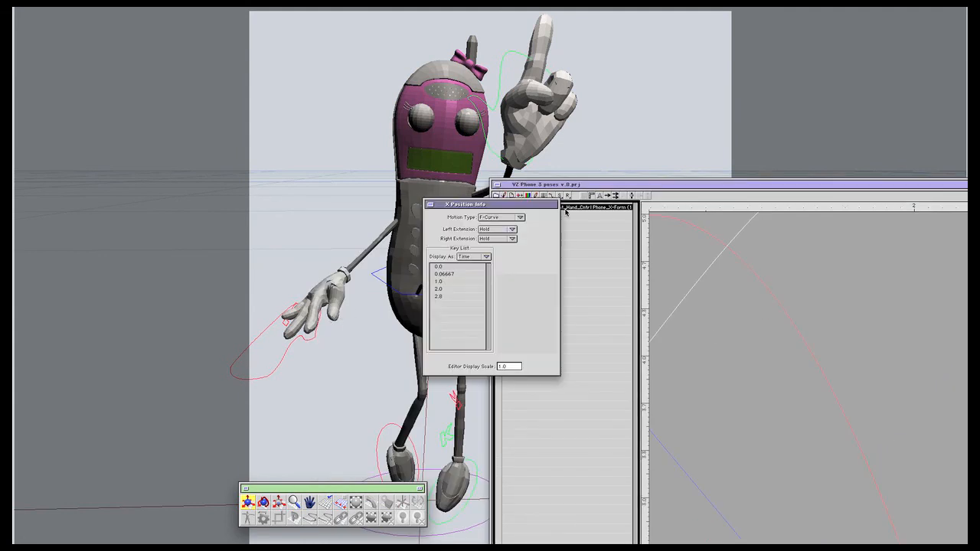
# Step: Turn on Continuous Slope and Automatic Slope for the X Position key at 0.06667 seconds
pyautogui.click(452, 276)
pyautogui.click(453, 277)
pyautogui.click(451, 275)
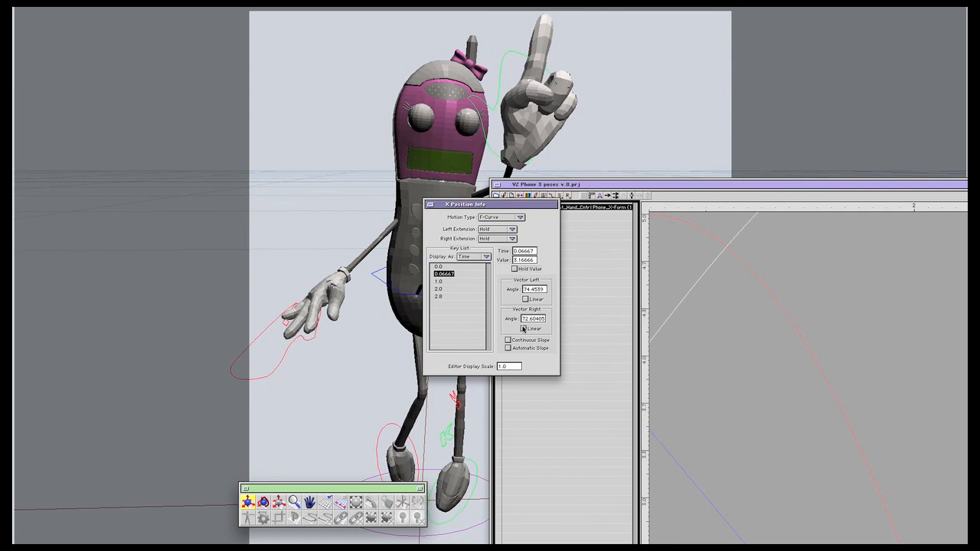
pyautogui.click(508, 339)
pyautogui.click(641, 185)
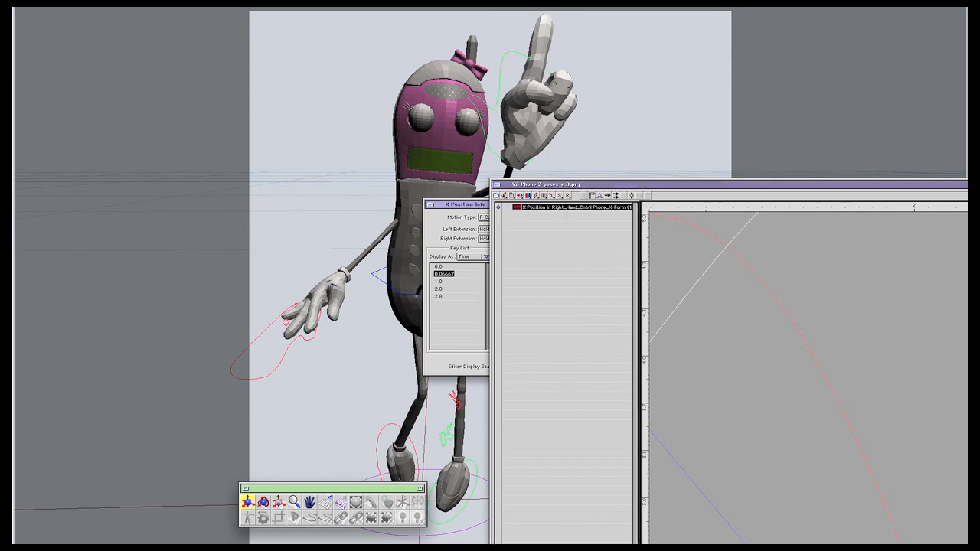
pyautogui.click(442, 218)
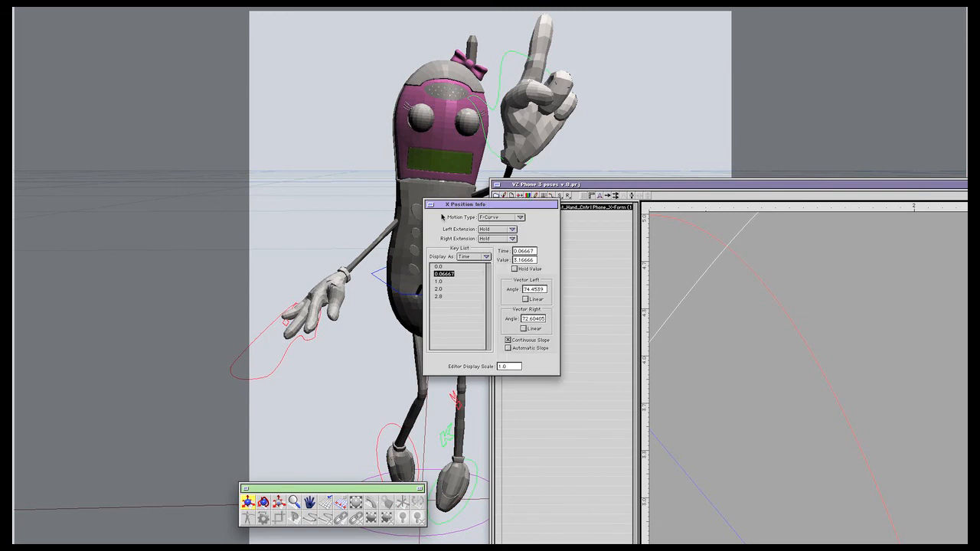
pyautogui.moveTo(442, 217); pyautogui.dragTo(442, 218)
pyautogui.click(510, 356)
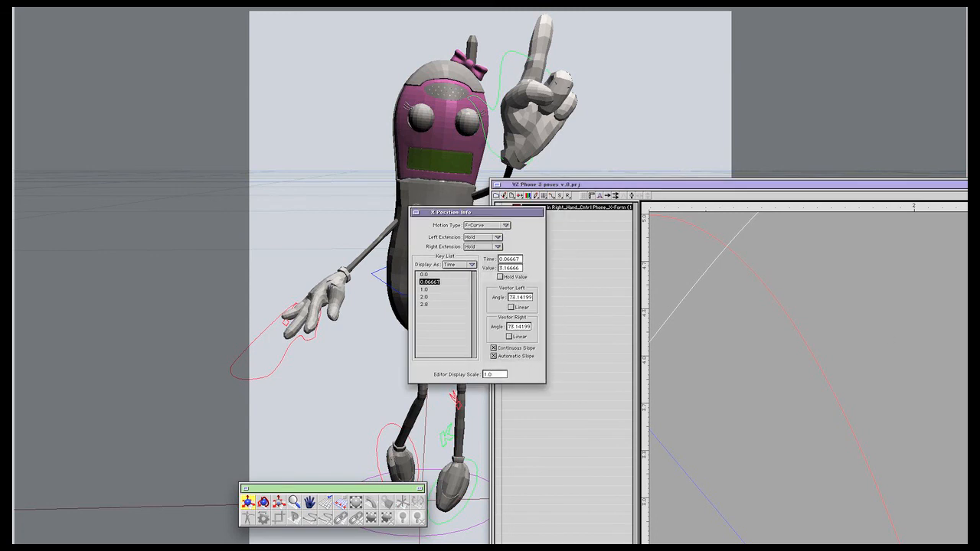
# Step: Turn on Continuous Slope and Automatic Slope for the X Position key at 2.0 seconds
pyautogui.click(567, 184)
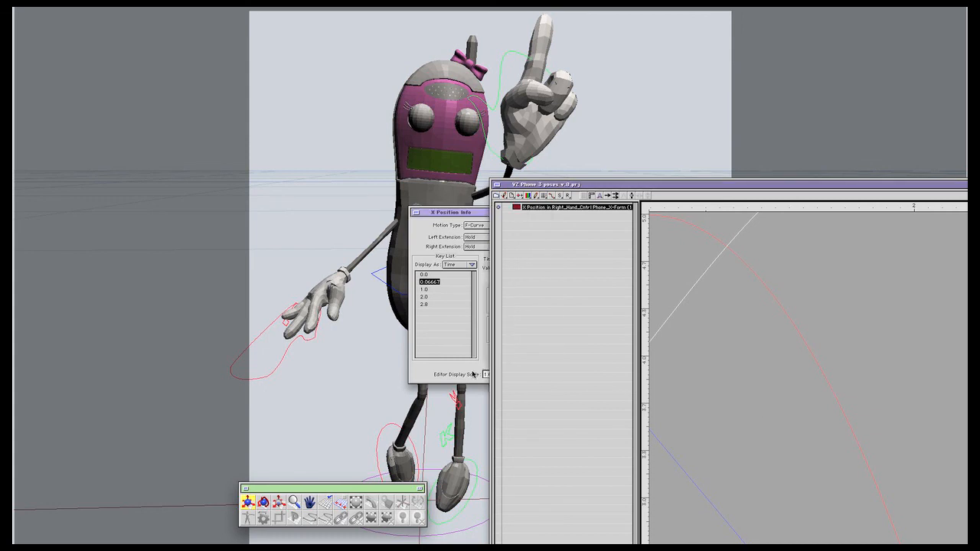
pyautogui.click(475, 375)
pyautogui.click(809, 346)
pyautogui.moveTo(654, 469); pyautogui.dragTo(650, 434)
pyautogui.moveTo(842, 283); pyautogui.dragTo(767, 458)
pyautogui.moveTo(803, 286); pyautogui.dragTo(878, 358)
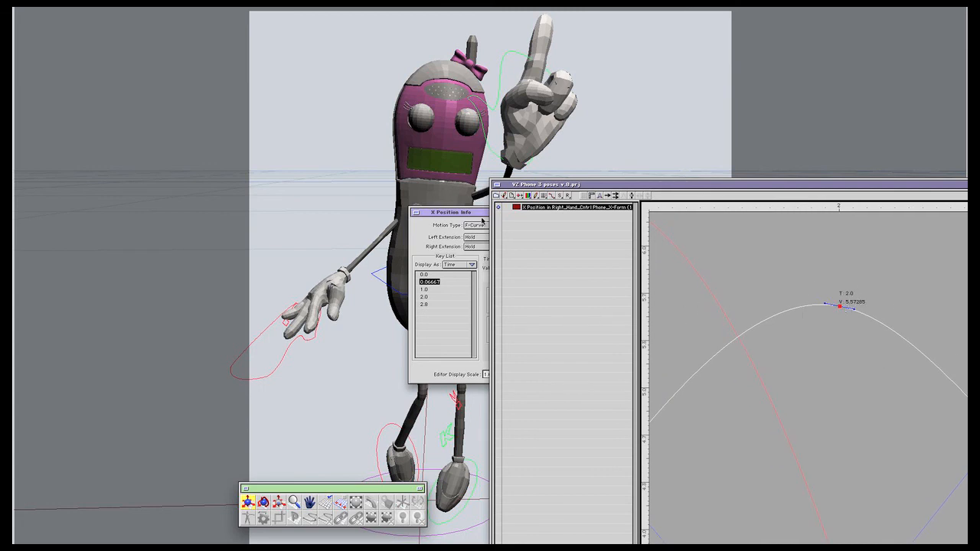
pyautogui.click(481, 216)
pyautogui.moveTo(480, 216); pyautogui.dragTo(446, 216)
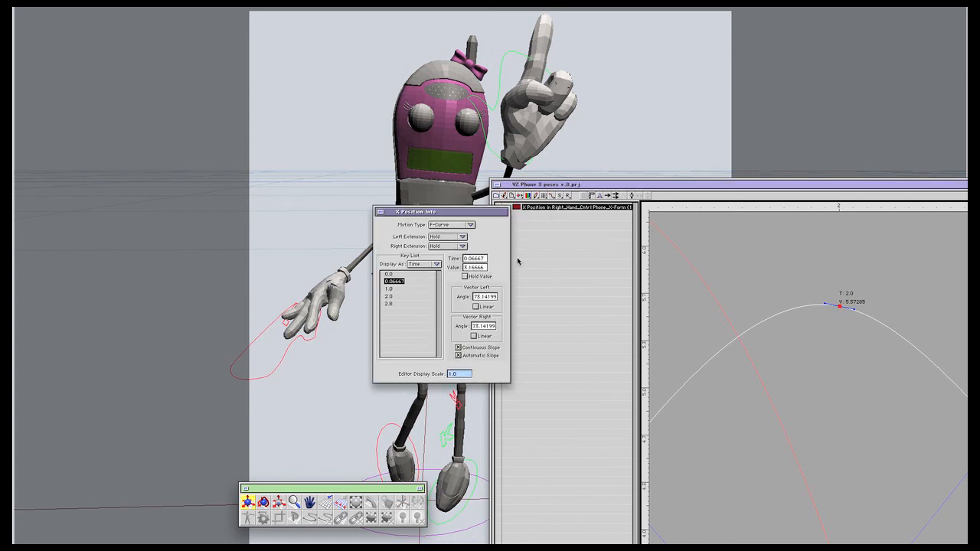
pyautogui.click(403, 291)
pyautogui.click(389, 298)
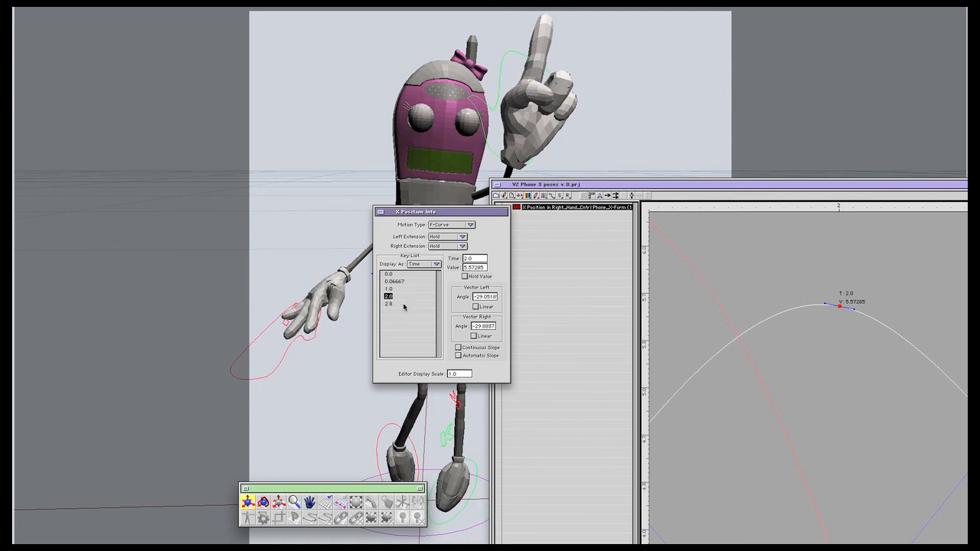
pyautogui.click(470, 349)
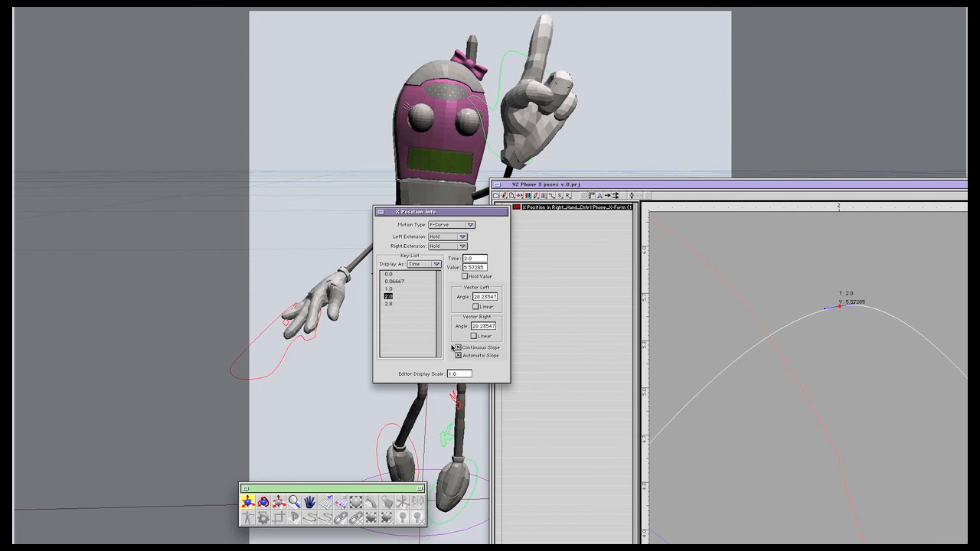
# Step: Move the curve editor window back towards the screen's edge and turn on Automatic Slope for the X Position key at 2.8 seconds
pyautogui.click(388, 304)
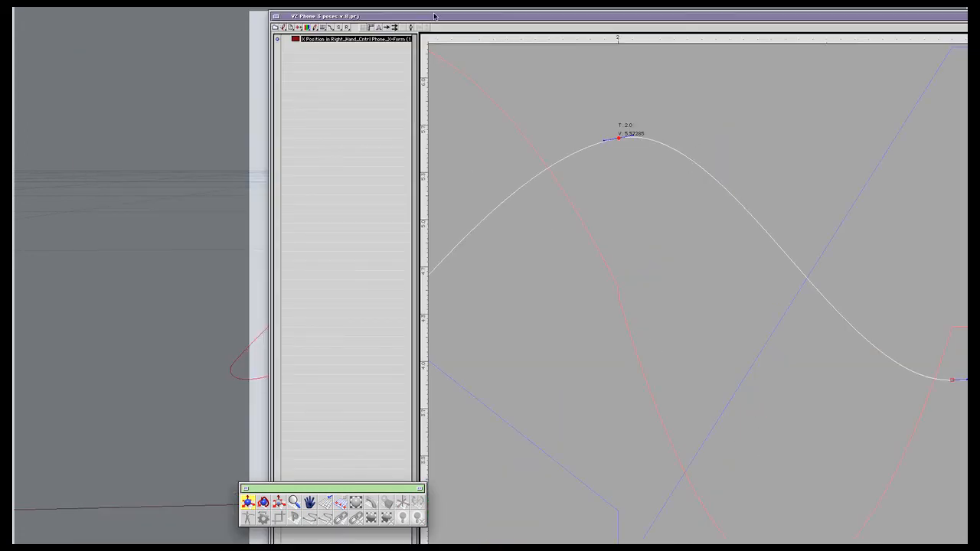
pyautogui.moveTo(434, 15); pyautogui.dragTo(270, 15)
pyautogui.doubleClick(233, 36)
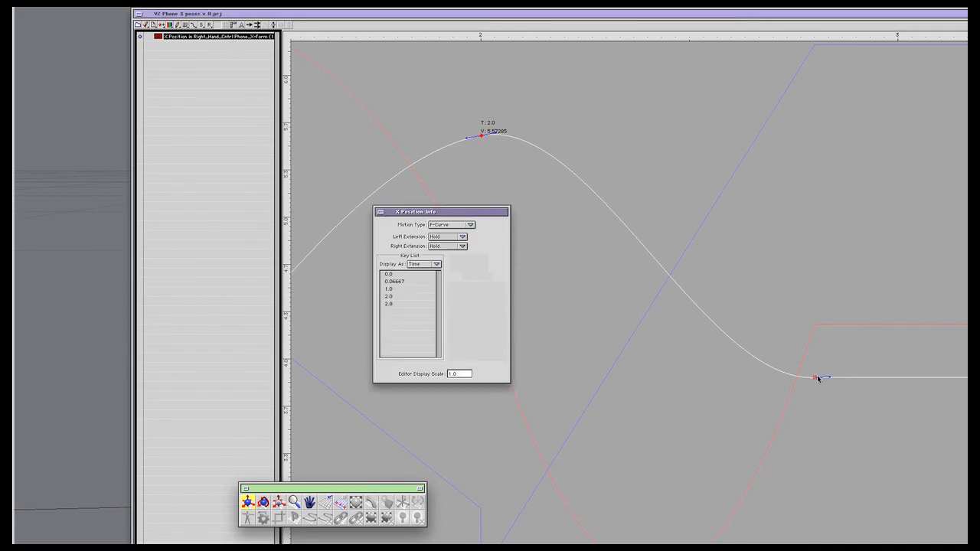
pyautogui.click(388, 304)
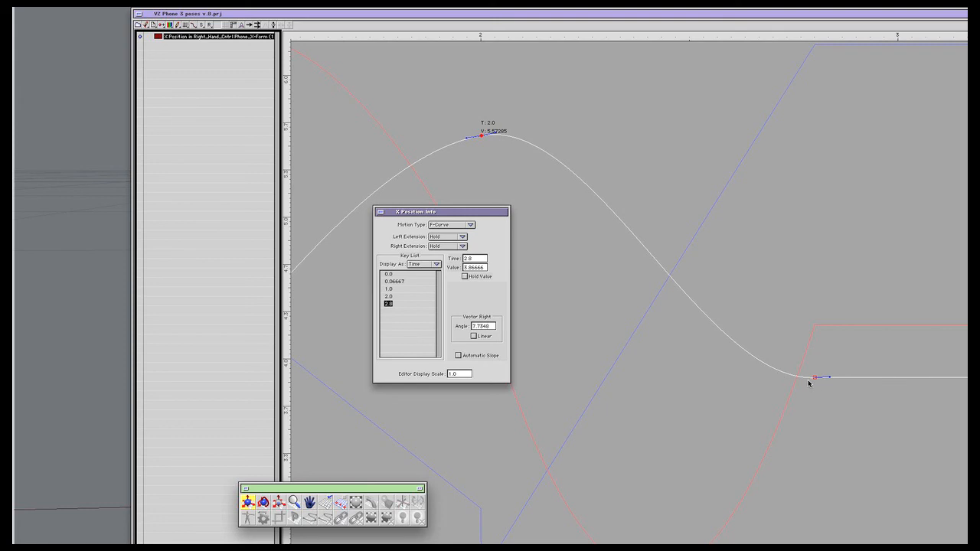
pyautogui.click(459, 355)
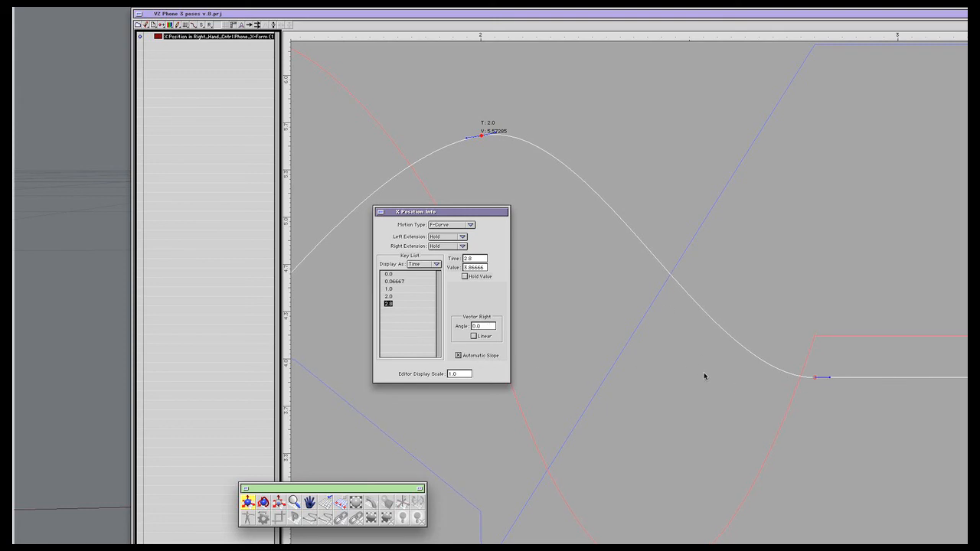
# Step: Reposition the editor window and tool palette to clear the graph, and select the X Position key at 2 seconds
pyautogui.moveTo(585, 473); pyautogui.dragTo(566, 485)
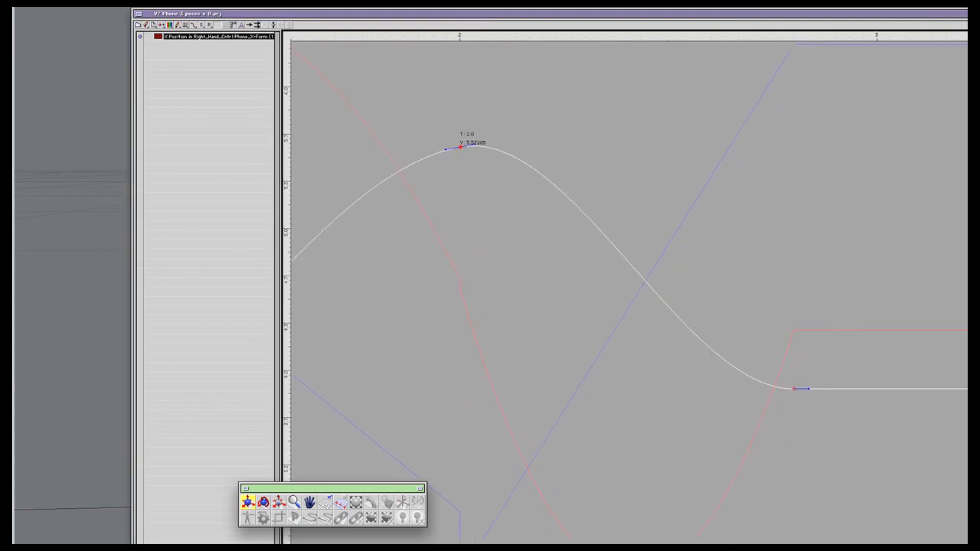
pyautogui.moveTo(552, 13); pyautogui.dragTo(387, 0)
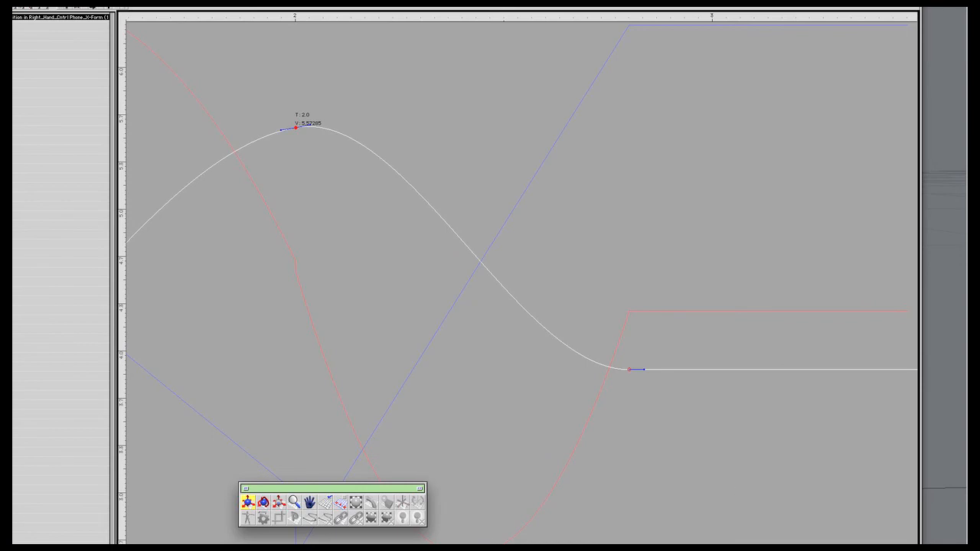
pyautogui.moveTo(396, 487); pyautogui.dragTo(320, 499)
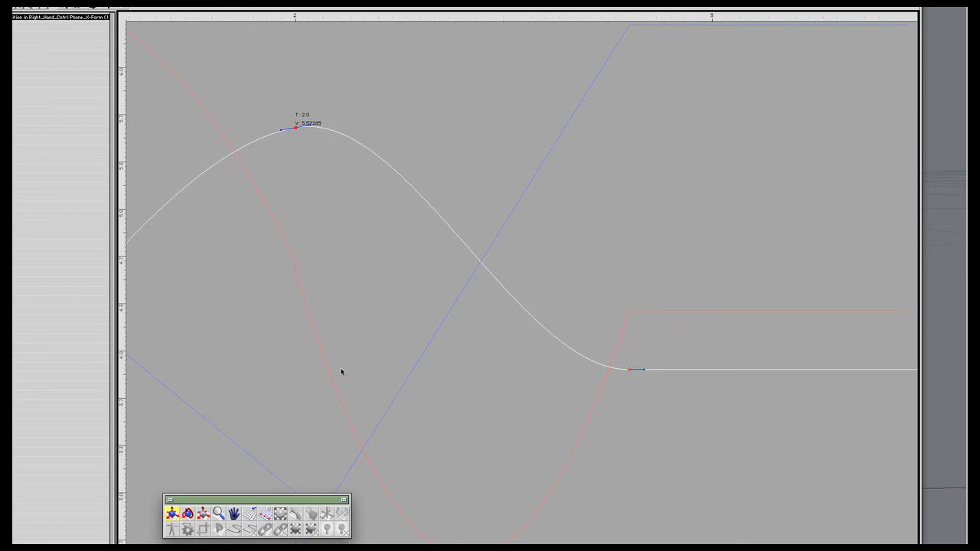
pyautogui.click(293, 262)
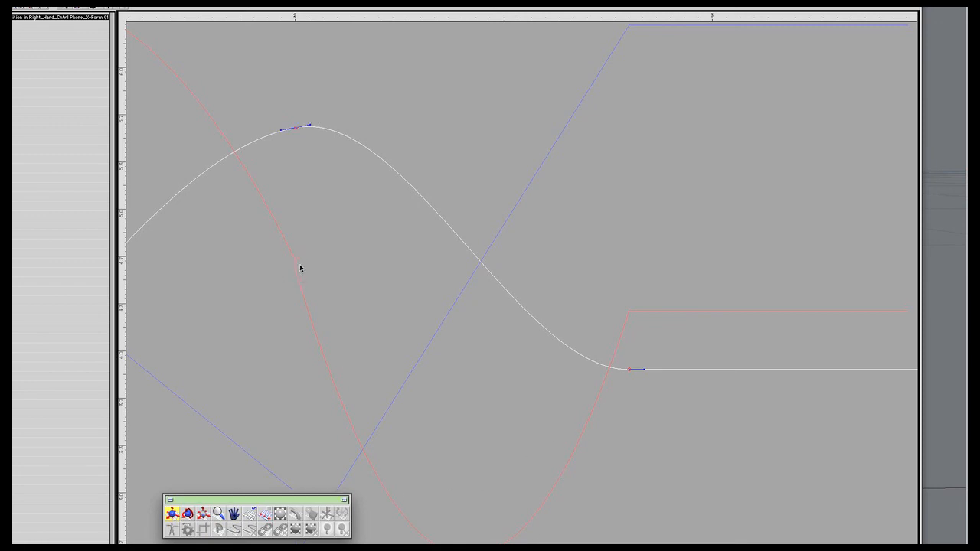
pyautogui.moveTo(296, 251); pyautogui.dragTo(478, 234)
pyautogui.moveTo(449, 103); pyautogui.dragTo(511, 125)
# Step: Turn off Automatic and Continuous Slope for the key at 2.0 seconds and set its left tangent handle to about -10.86 degrees
pyautogui.doubleClick(86, 18)
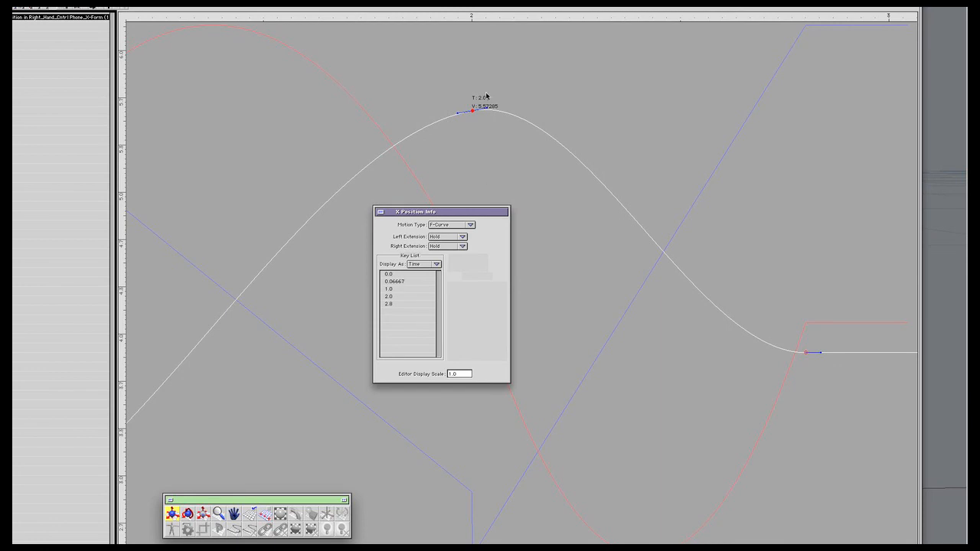
pyautogui.click(389, 297)
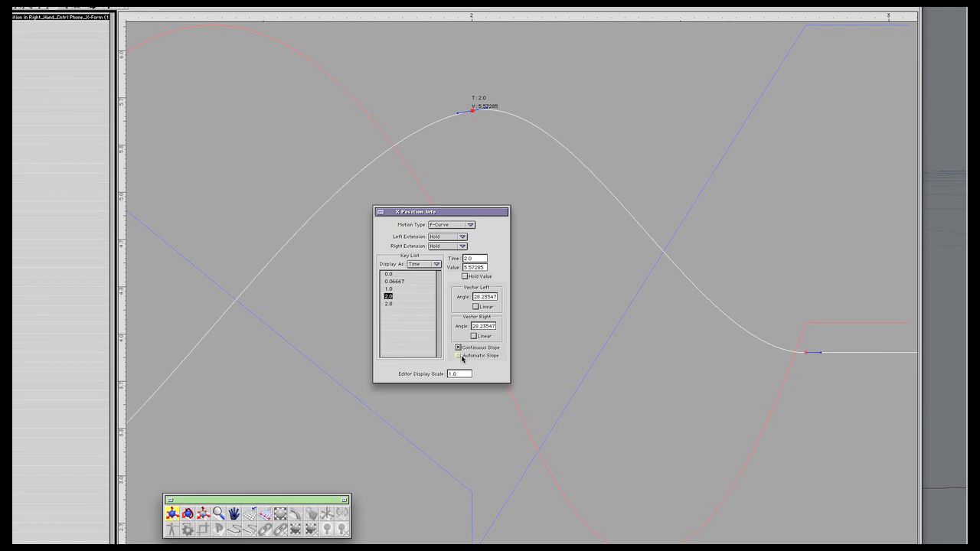
pyautogui.click(459, 355)
pyautogui.click(457, 347)
pyautogui.moveTo(457, 114)
pyautogui.mouseDown()
pyautogui.moveTo(461, 129)
pyautogui.moveTo(457, 111)
pyautogui.mouseUp()
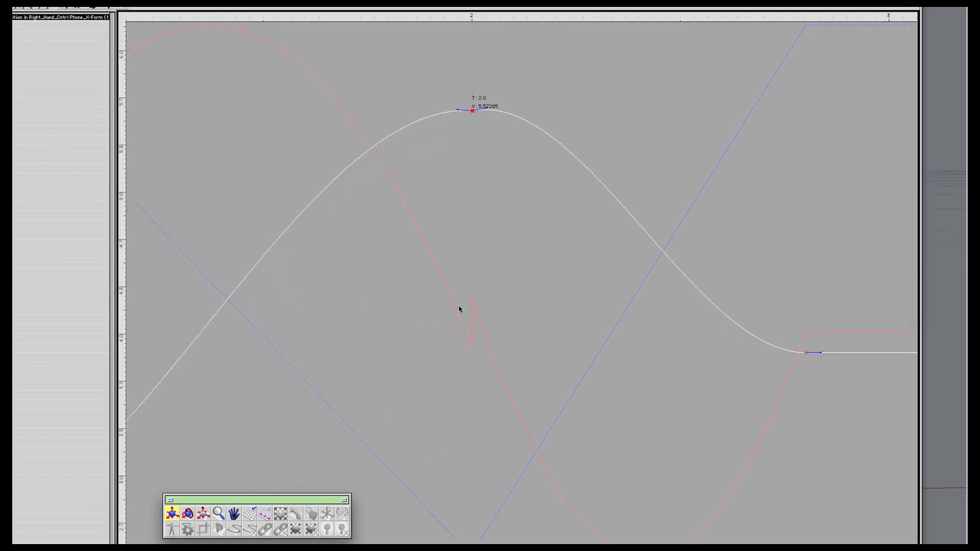
pyautogui.doubleClick(67, 22)
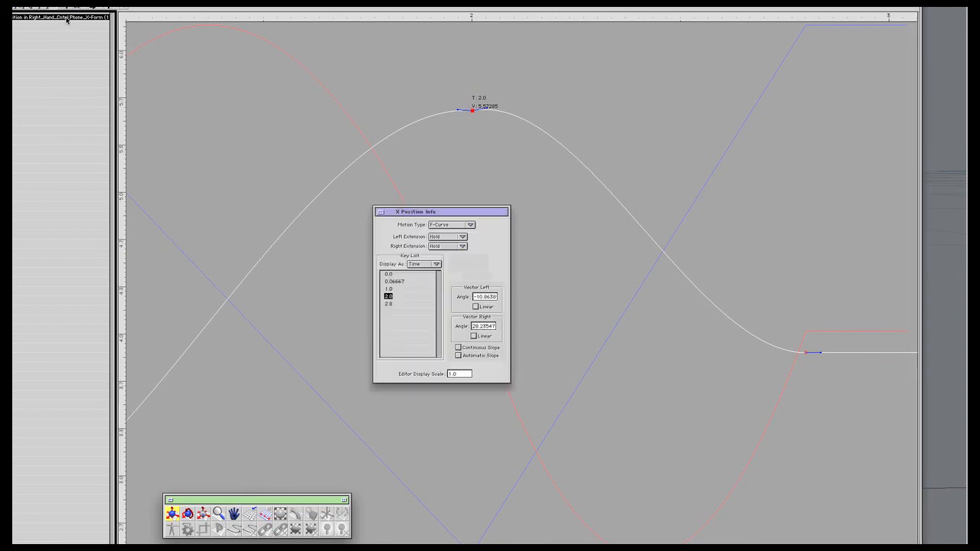
# Step: Turn on Automatic Slope for the X Position key at 2.0 seconds and close the channel's info window
pyautogui.click(388, 296)
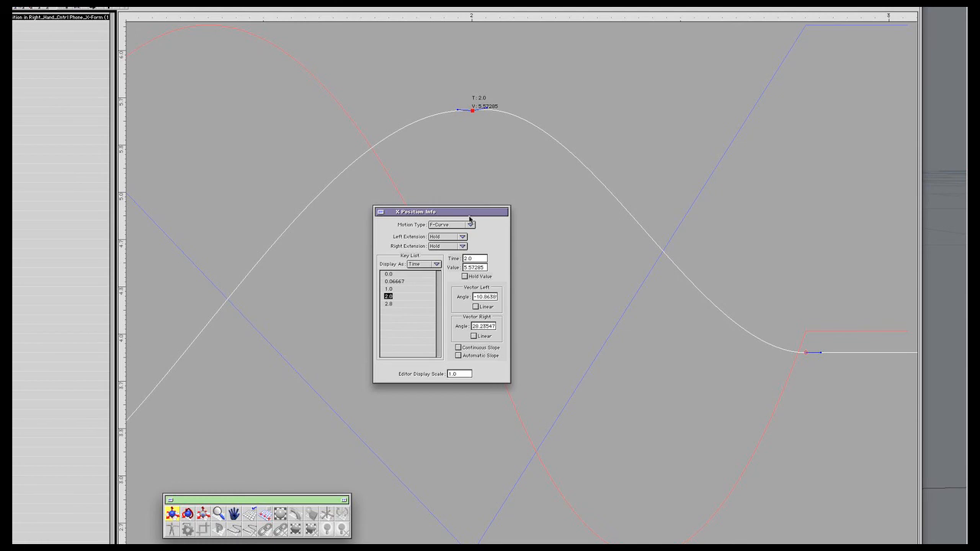
pyautogui.moveTo(468, 215); pyautogui.dragTo(359, 188)
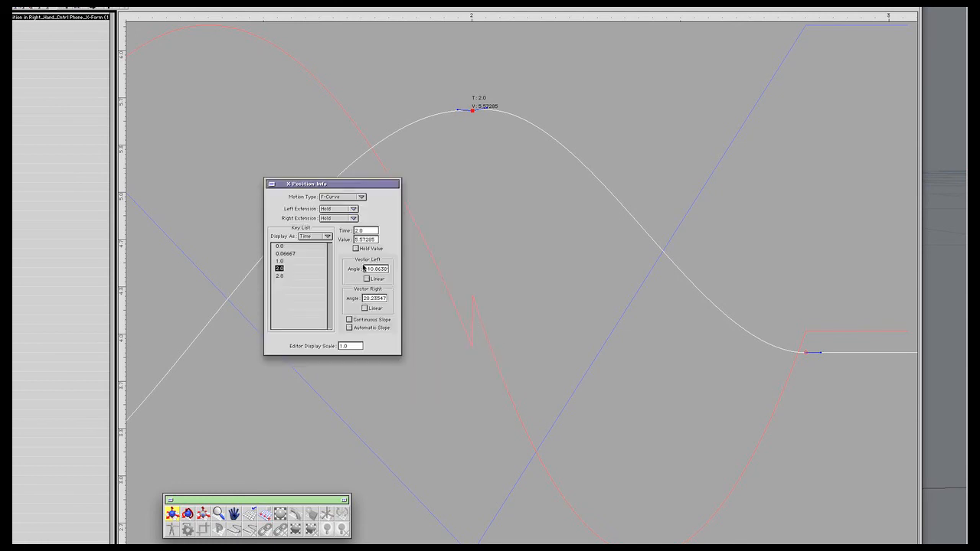
pyautogui.click(373, 321)
pyautogui.click(378, 327)
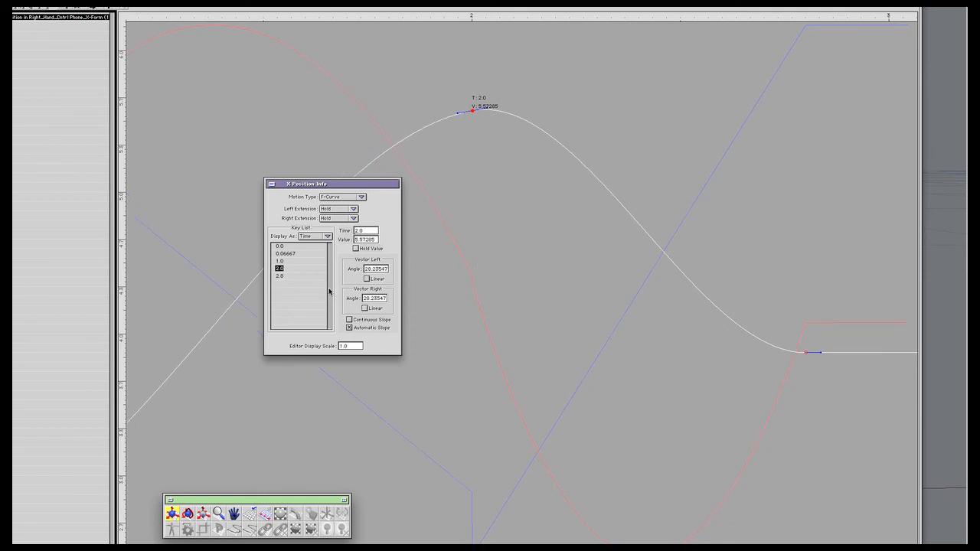
pyautogui.click(271, 185)
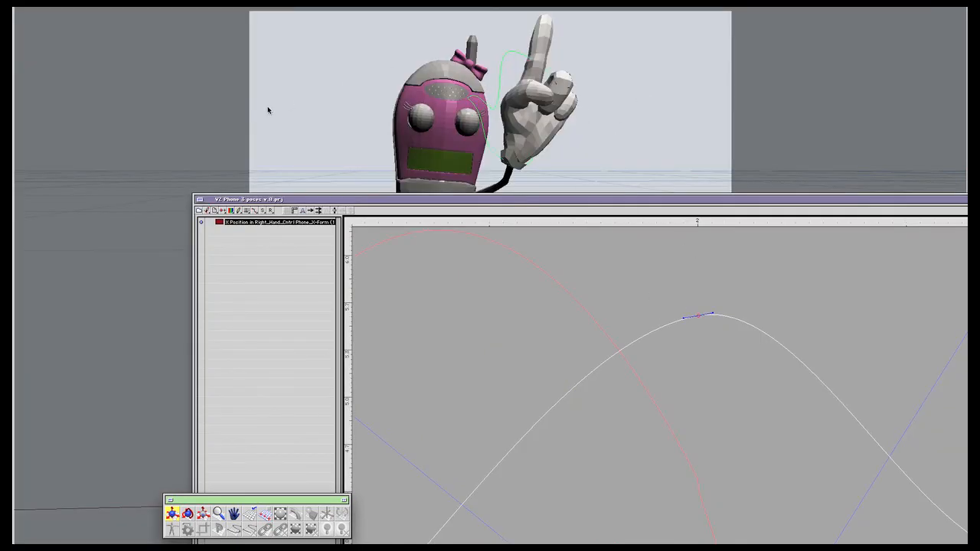
# Step: Return to the project window with the left hand controller selected and set the current time to 1.0 second
pyautogui.click(509, 79)
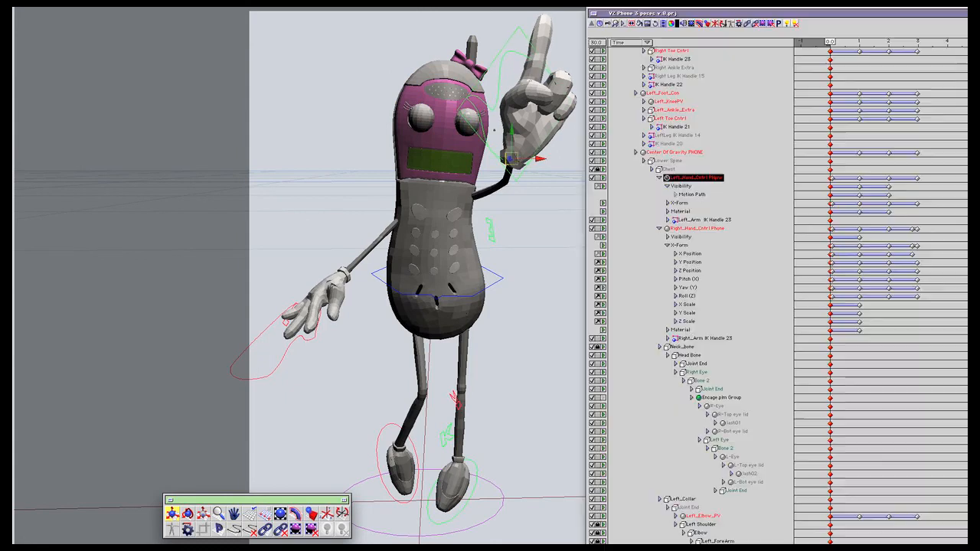
pyautogui.click(701, 180)
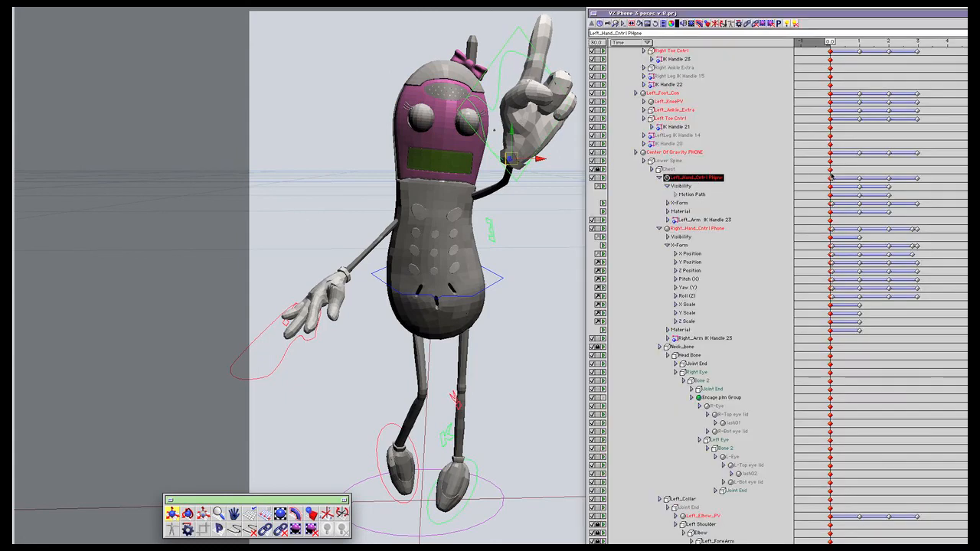
pyautogui.moveTo(832, 43); pyautogui.dragTo(863, 41)
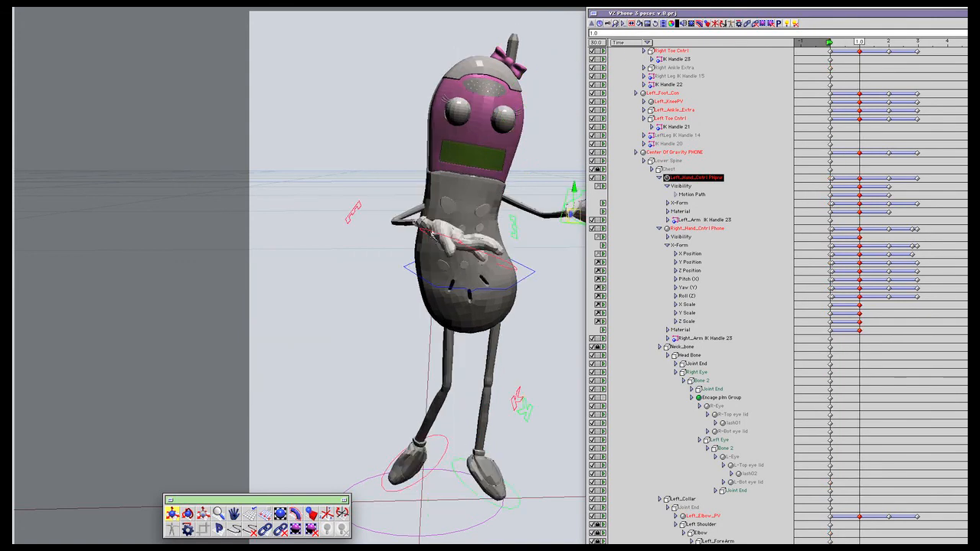
pyautogui.moveTo(614, 13); pyautogui.dragTo(637, 32)
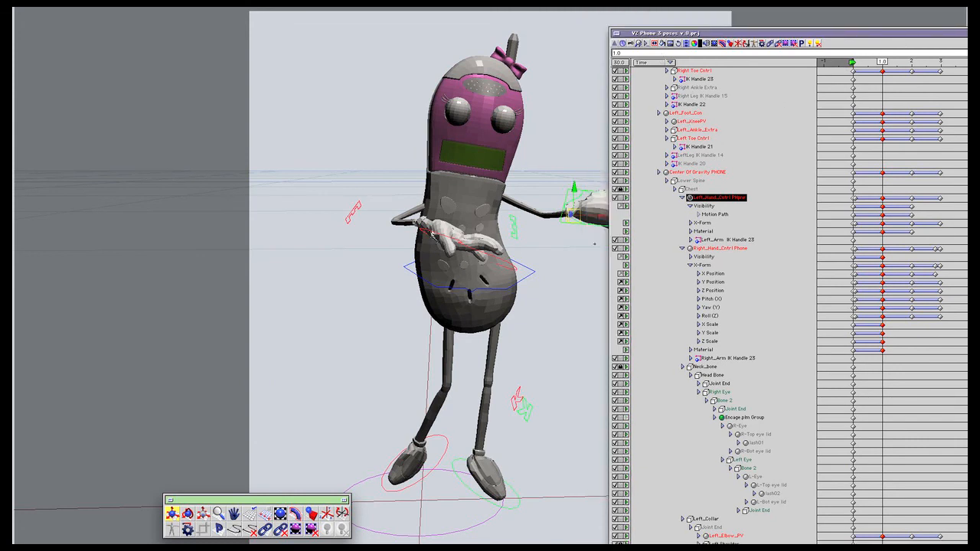
# Step: Strip the animation keys from the phone character's whole hierarchy and reposition the project window beside the character
pyautogui.scroll(10, 763, 213)
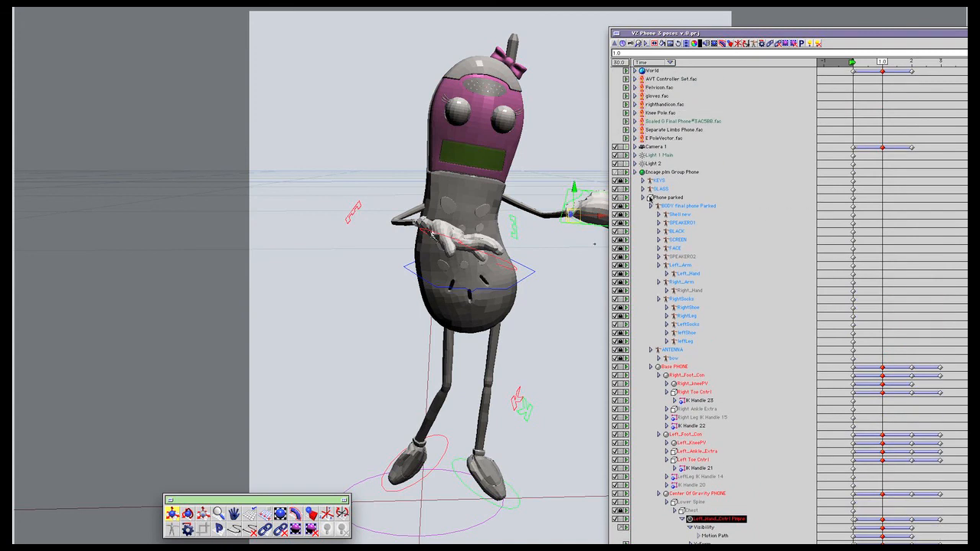
pyautogui.click(628, 182)
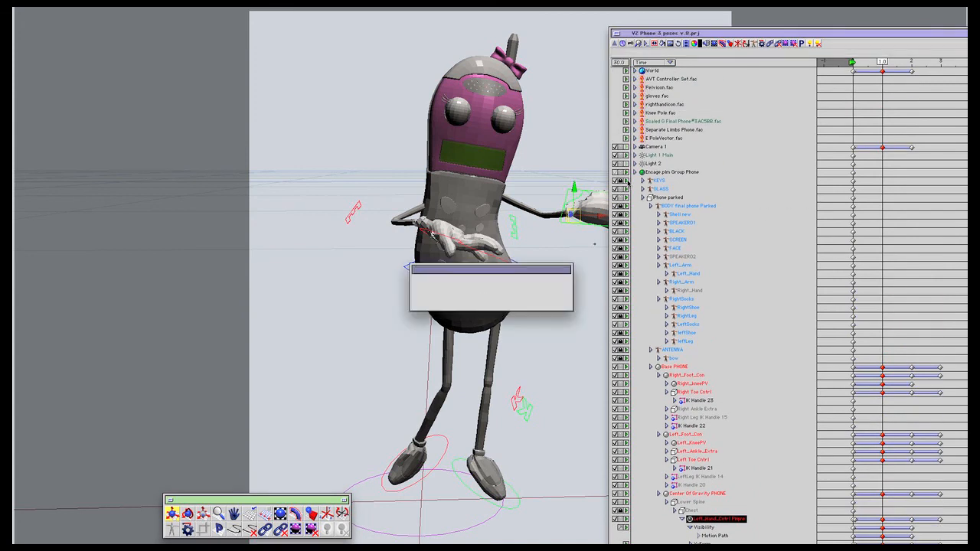
pyautogui.click(555, 287)
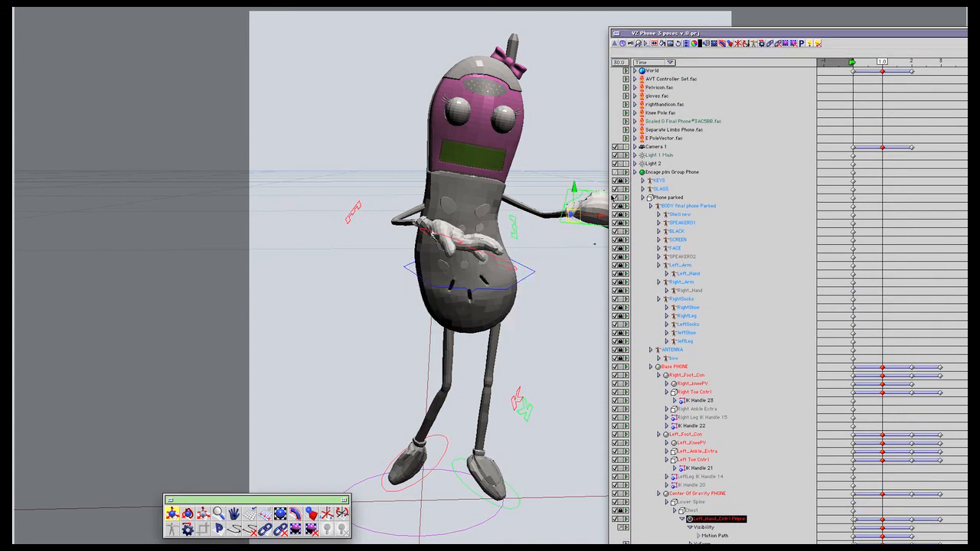
pyautogui.keyDown('alt'); pyautogui.click(627, 199); pyautogui.keyUp('alt')
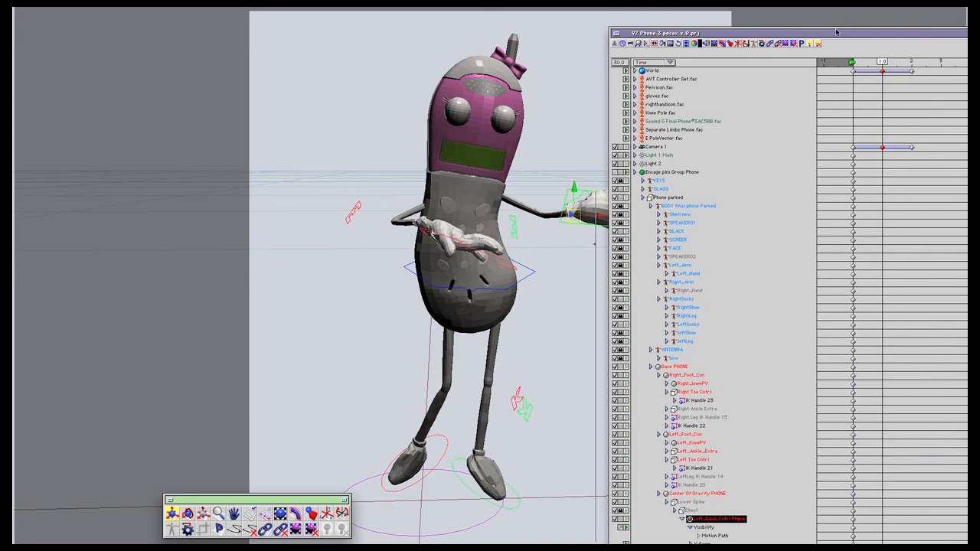
pyautogui.moveTo(851, 34); pyautogui.dragTo(780, 15)
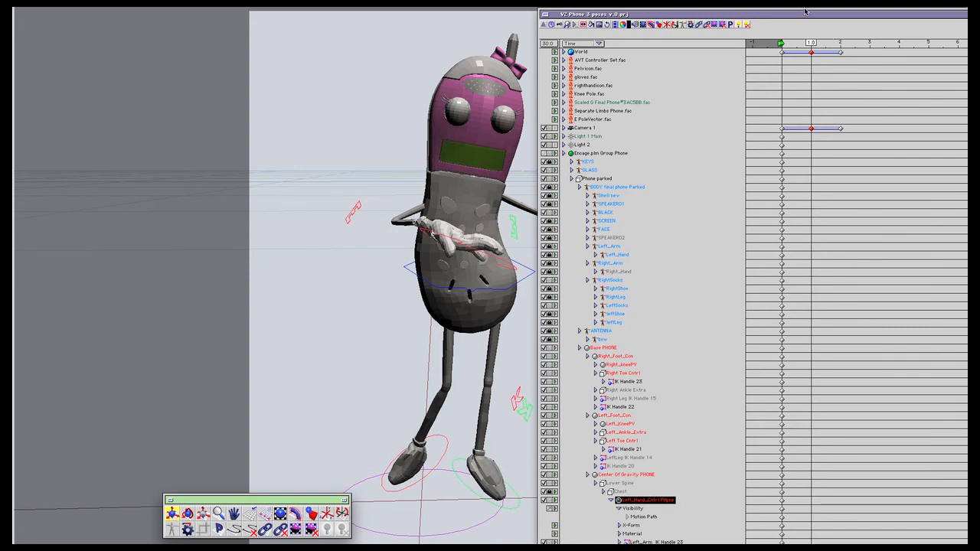
pyautogui.moveTo(802, 12); pyautogui.dragTo(880, 15)
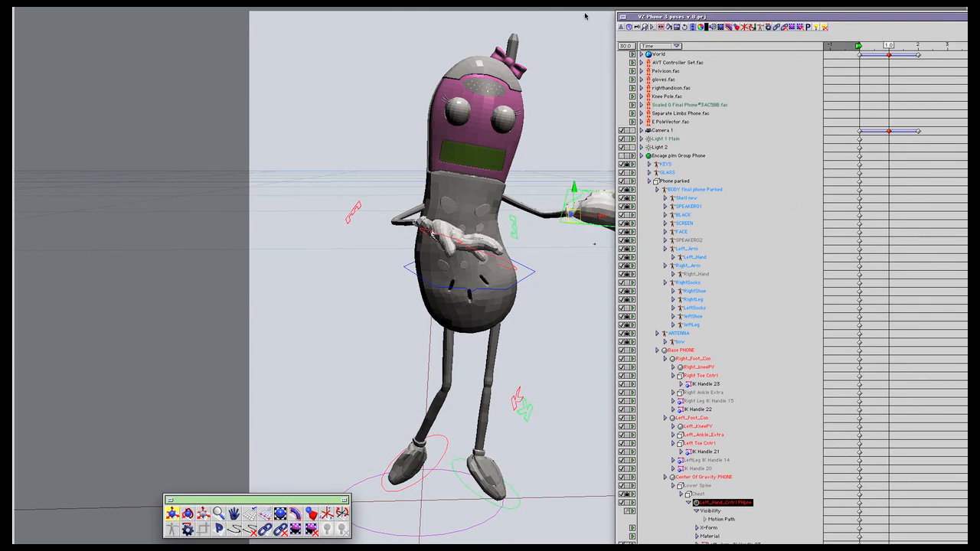
# Step: Reselect the left hand controller and narrow the camera window so the whole character fits beside the project window
pyautogui.click(737, 259)
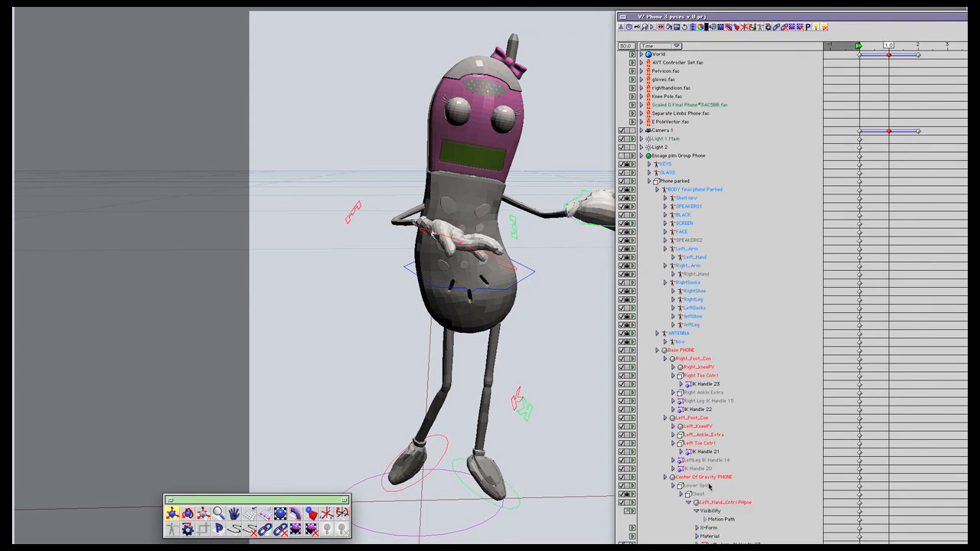
pyautogui.click(607, 273)
pyautogui.click(613, 227)
pyautogui.moveTo(964, 541); pyautogui.dragTo(648, 539)
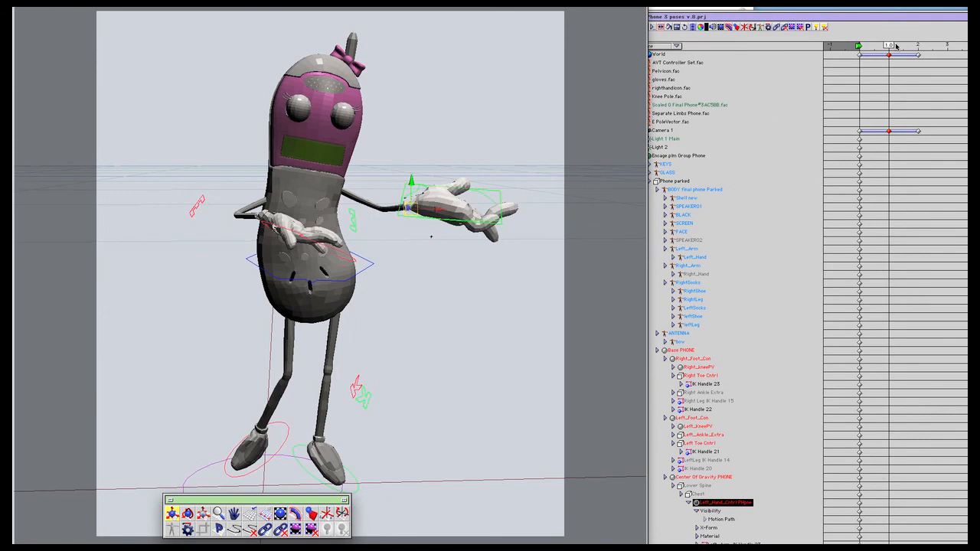
# Step: At 1.0 second, raise the left hand controller to about the character's face level to set a position key
pyautogui.moveTo(889, 44); pyautogui.dragTo(859, 46)
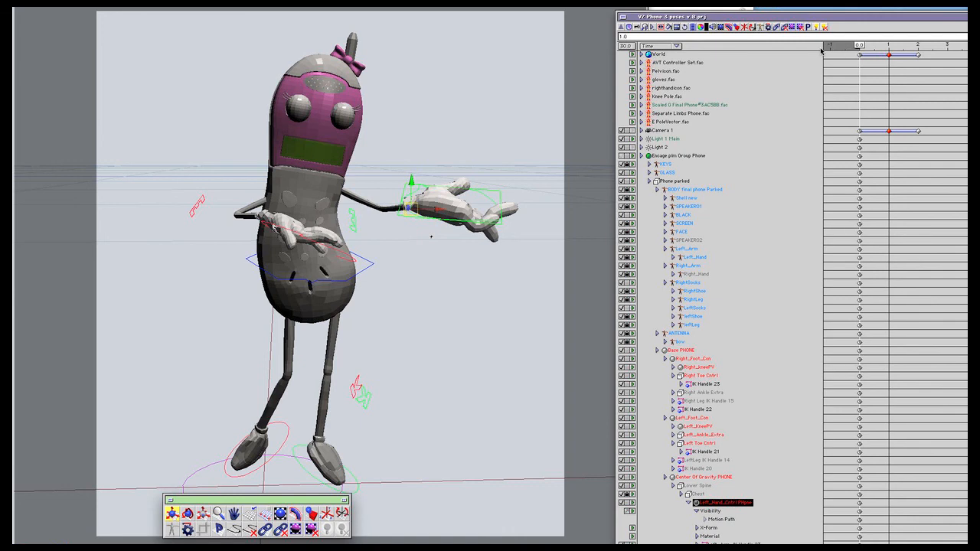
pyautogui.click(889, 46)
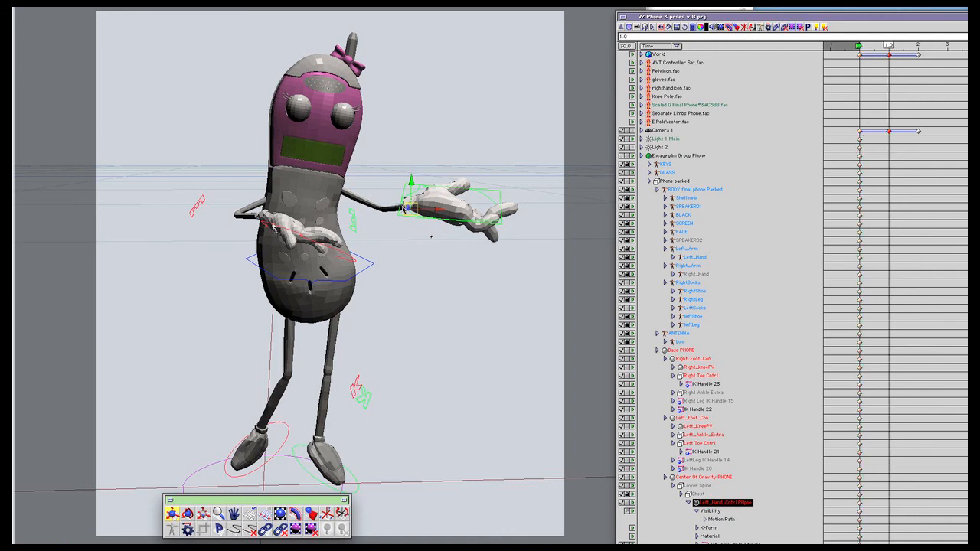
pyautogui.moveTo(431, 237); pyautogui.dragTo(403, 120)
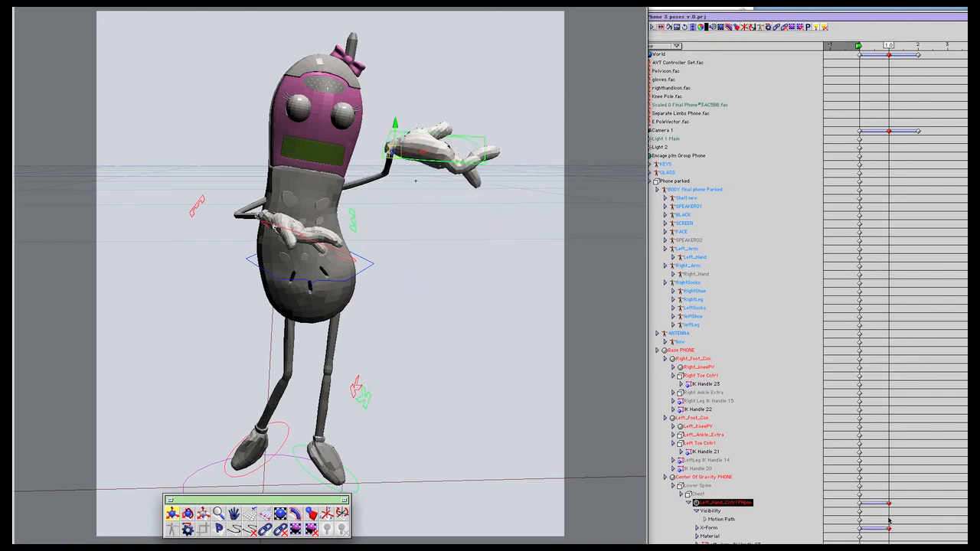
# Step: Move the current time to 2.0 seconds, reposition the project window and set the time snapping to None
pyautogui.click(896, 45)
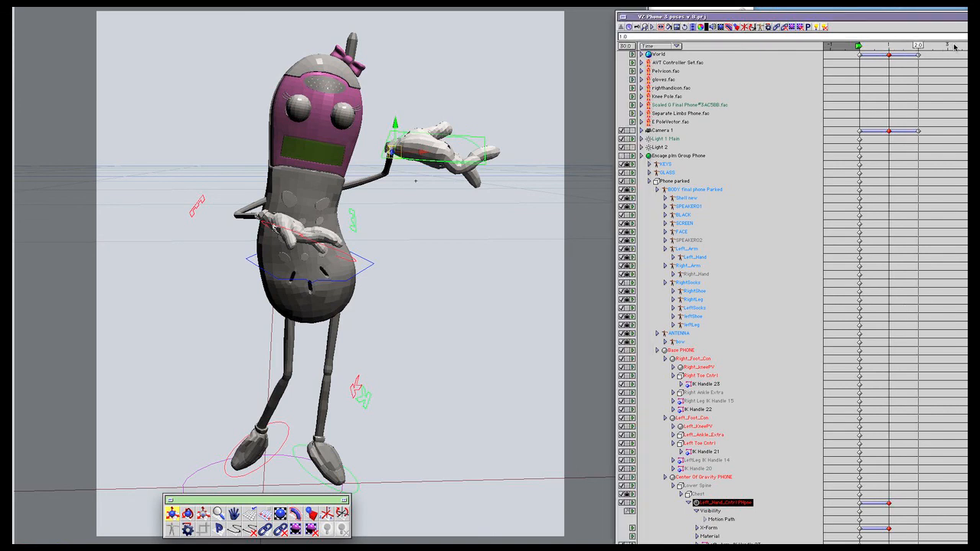
pyautogui.click(920, 46)
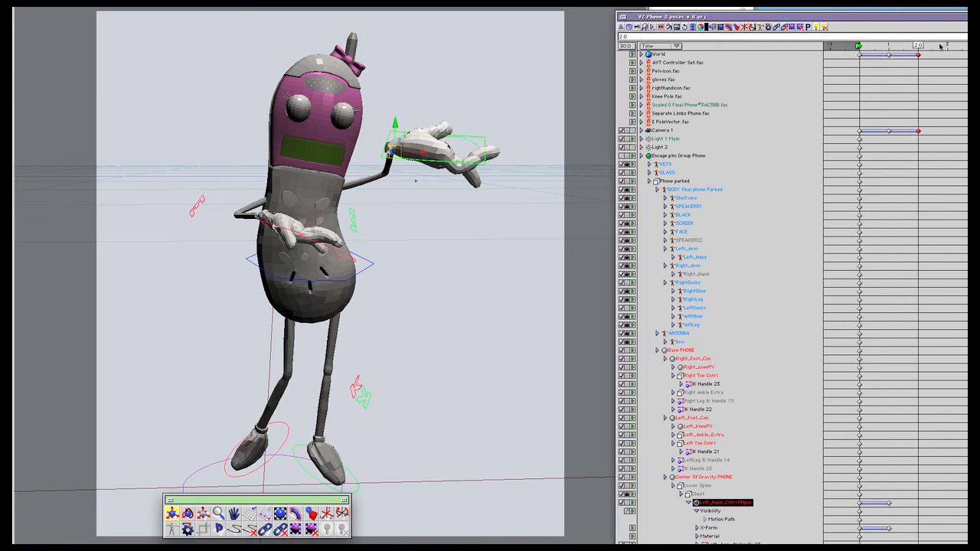
pyautogui.moveTo(929, 17); pyautogui.dragTo(853, 4)
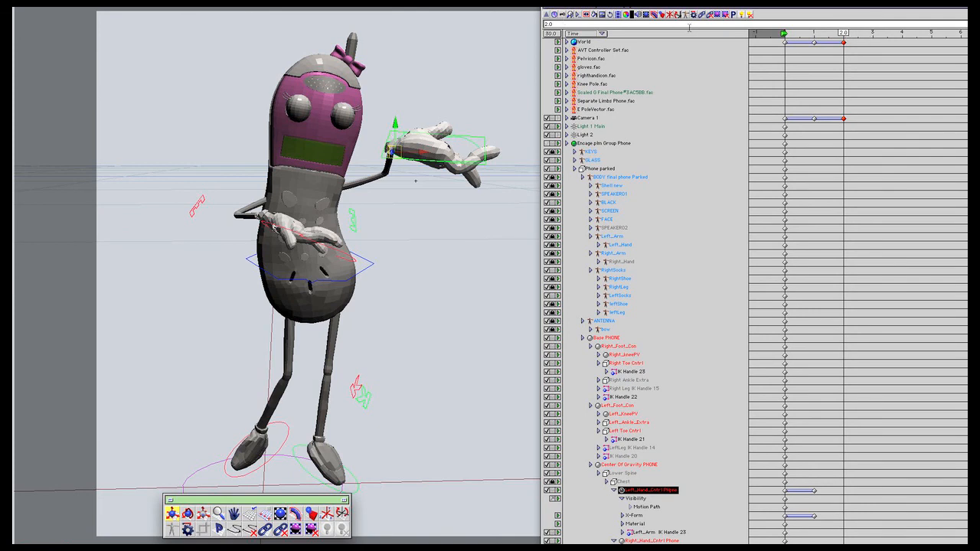
pyautogui.click(562, 16)
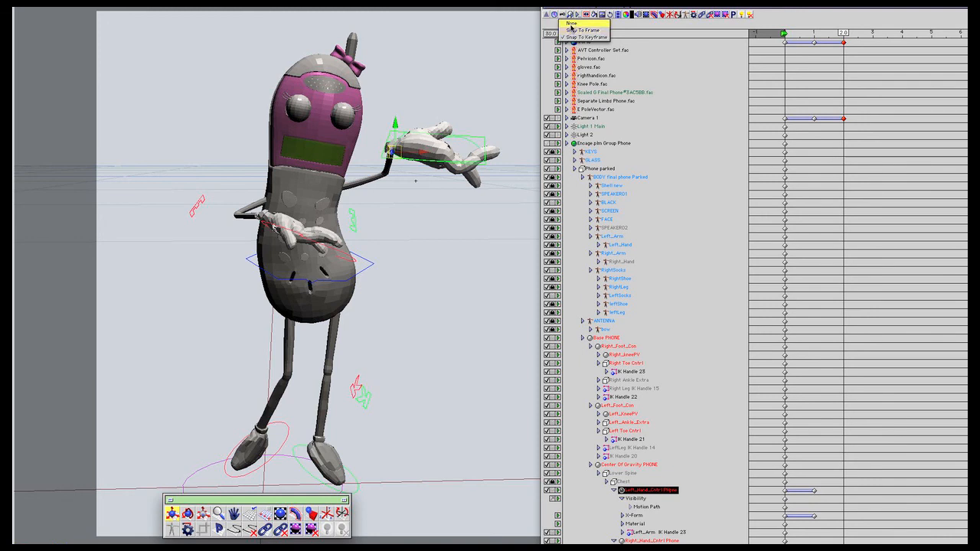
pyautogui.click(571, 30)
# Step: Set the current time to 3.0 seconds and lower the left hand controller to waist level to key it there
pyautogui.moveTo(844, 38); pyautogui.dragTo(880, 35)
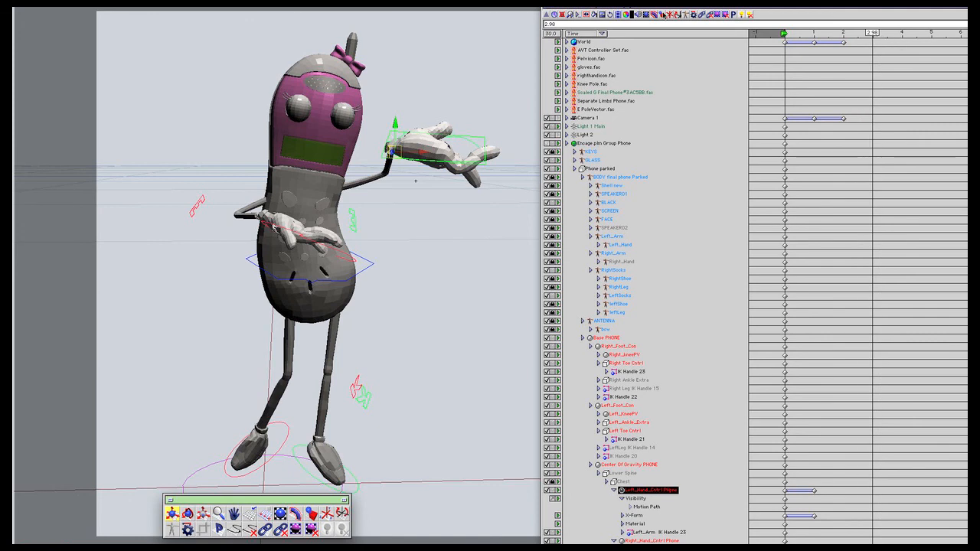
pyautogui.moveTo(555, 25); pyautogui.dragTo(522, 18)
pyautogui.write('3.0')
pyautogui.press('Return')
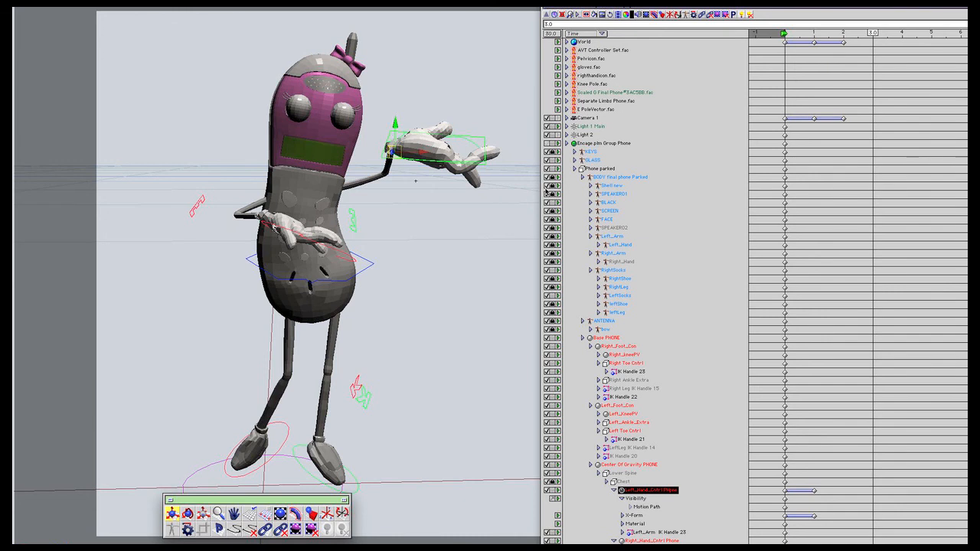
pyautogui.moveTo(396, 154); pyautogui.dragTo(421, 250)
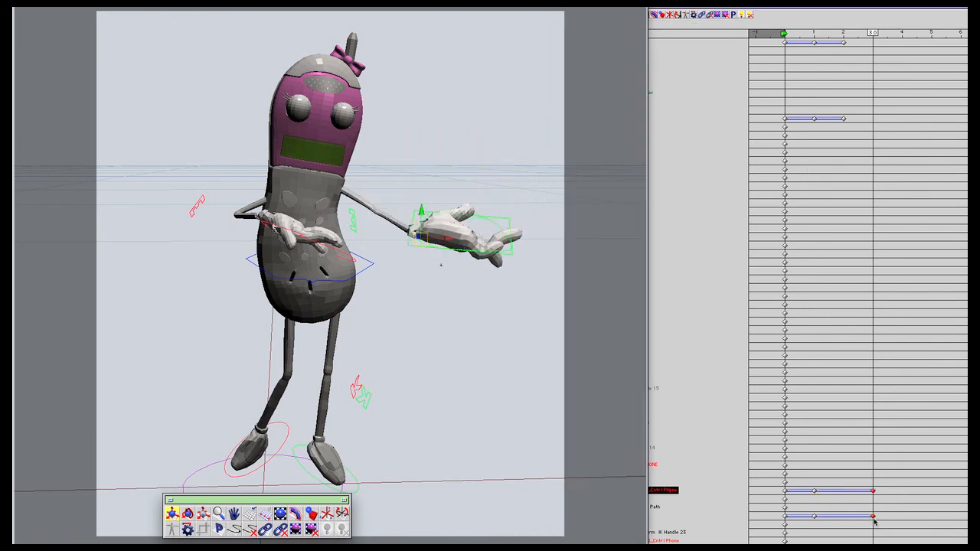
pyautogui.click(718, 204)
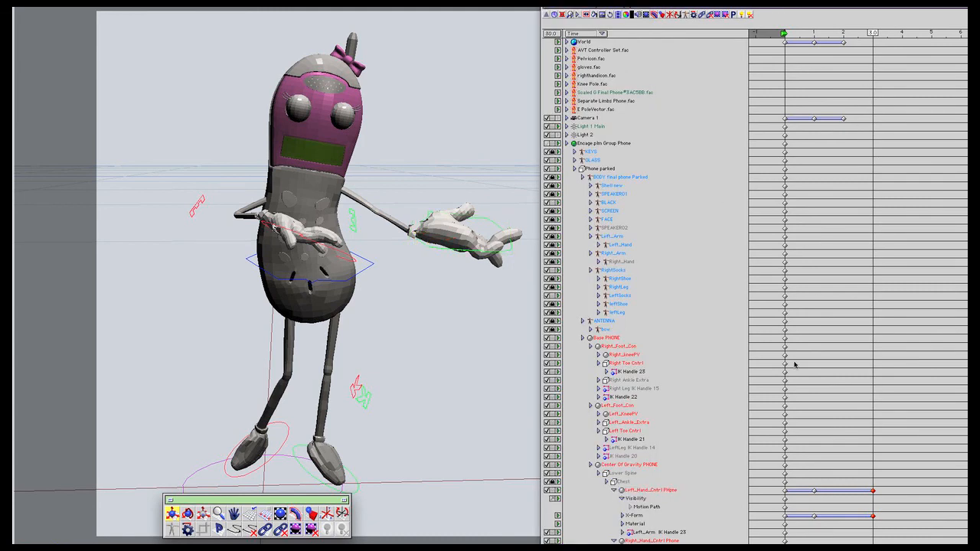
# Step: Expand the left hand controller's X-Form channels and load its X, Y and Z Position into the Function Curve Editor
pyautogui.click(643, 491)
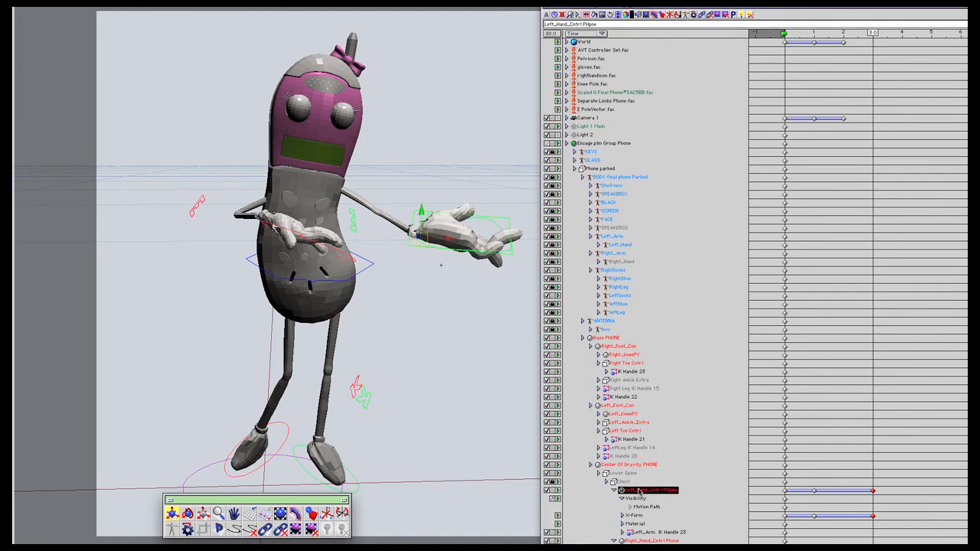
pyautogui.doubleClick(639, 491)
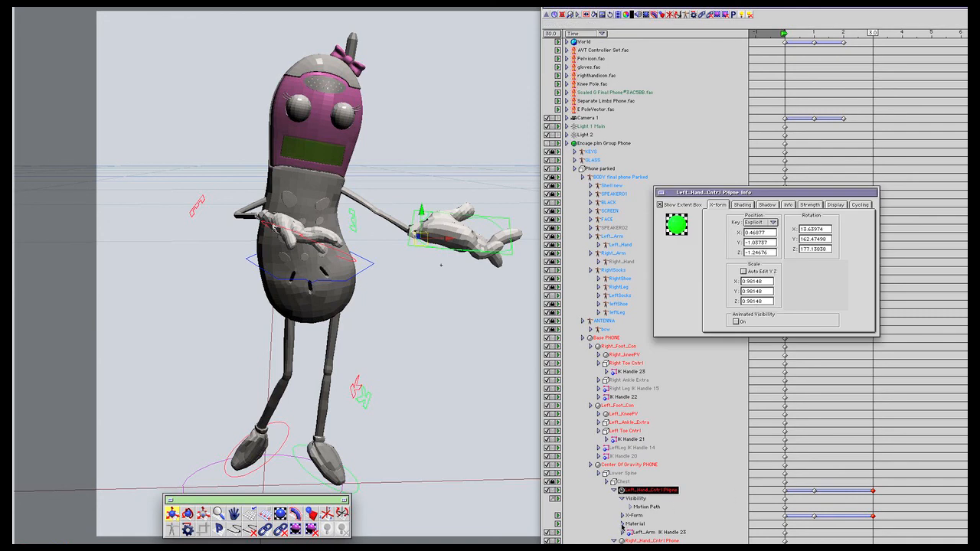
pyautogui.click(714, 502)
pyautogui.click(622, 516)
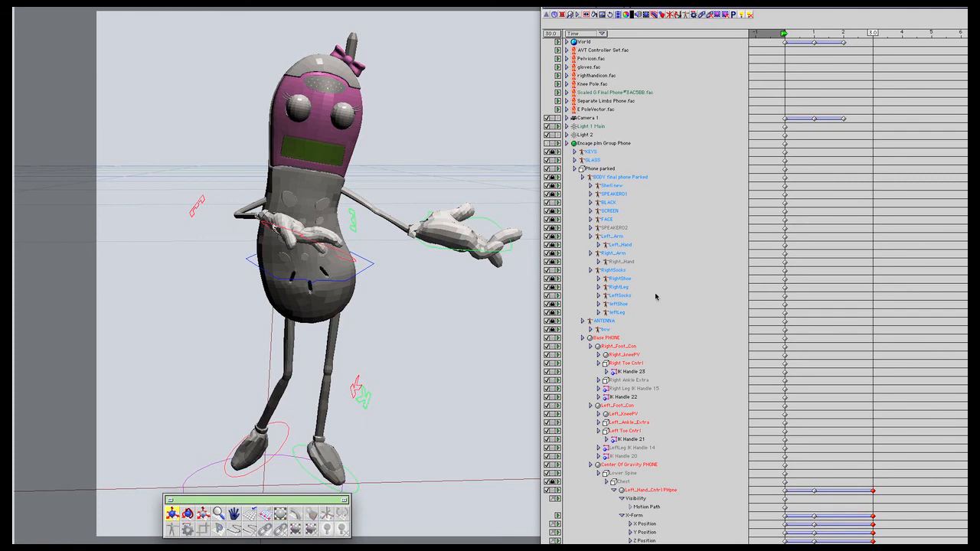
pyautogui.press('super+f')
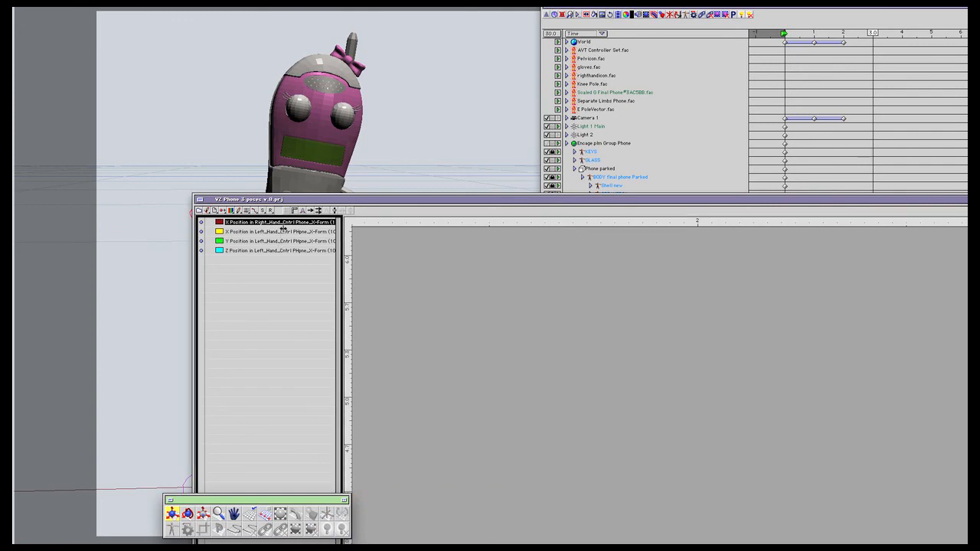
# Step: Remove the right hand's X Position channel, select the left hand's X Position curve and enlarge the curve editor window
pyautogui.press('Delete')
pyautogui.click(253, 223)
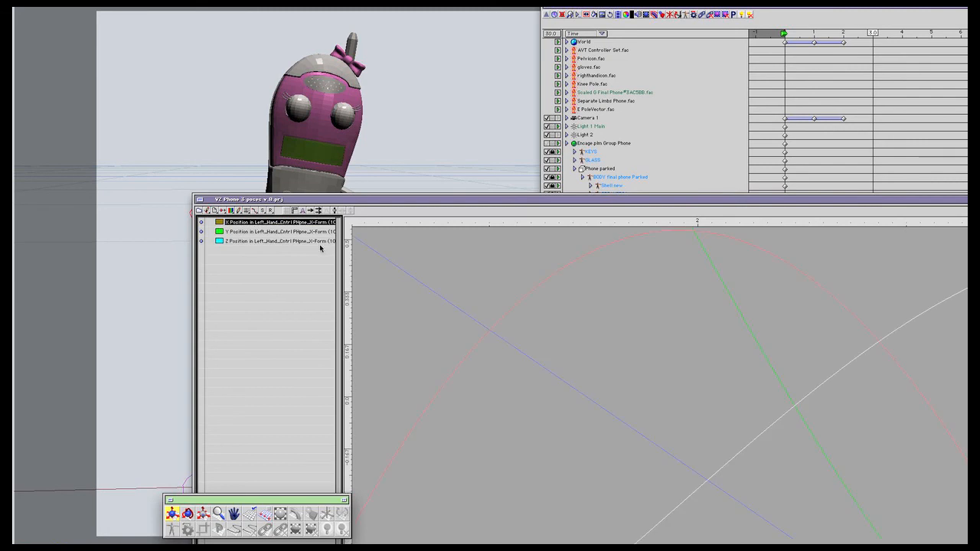
pyautogui.moveTo(667, 199); pyautogui.dragTo(525, 87)
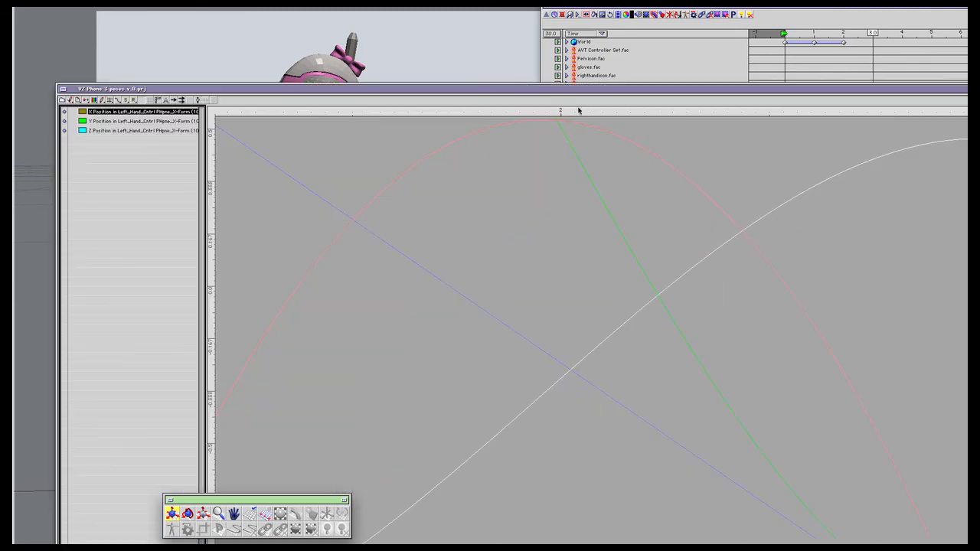
pyautogui.moveTo(808, 91); pyautogui.dragTo(747, 29)
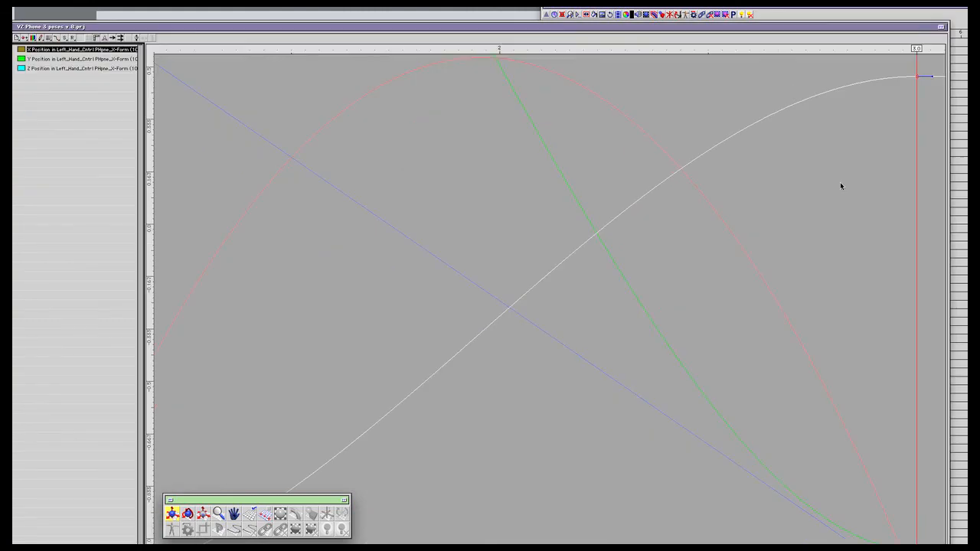
pyautogui.click(940, 28)
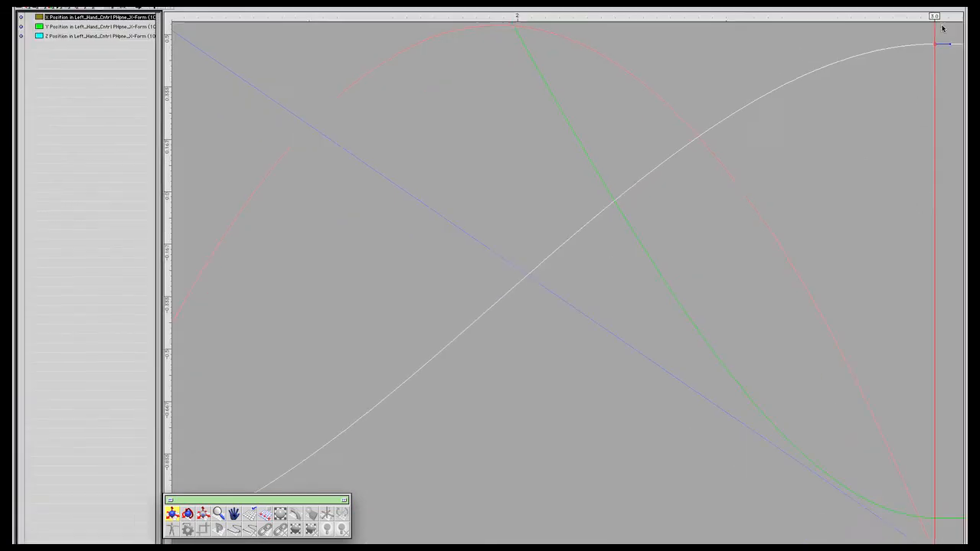
# Step: Level the tangent handles at the 1.0-second key of the left hand's Y Position curve, then try raising that key and undo the move
pyautogui.press('f')
pyautogui.moveTo(508, 411); pyautogui.dragTo(675, 411, button='middle')
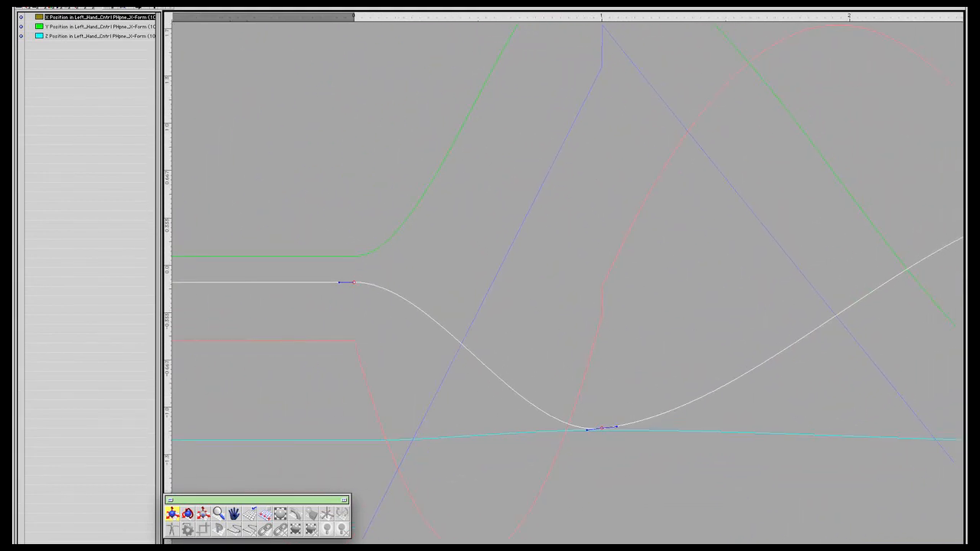
pyautogui.click(72, 28)
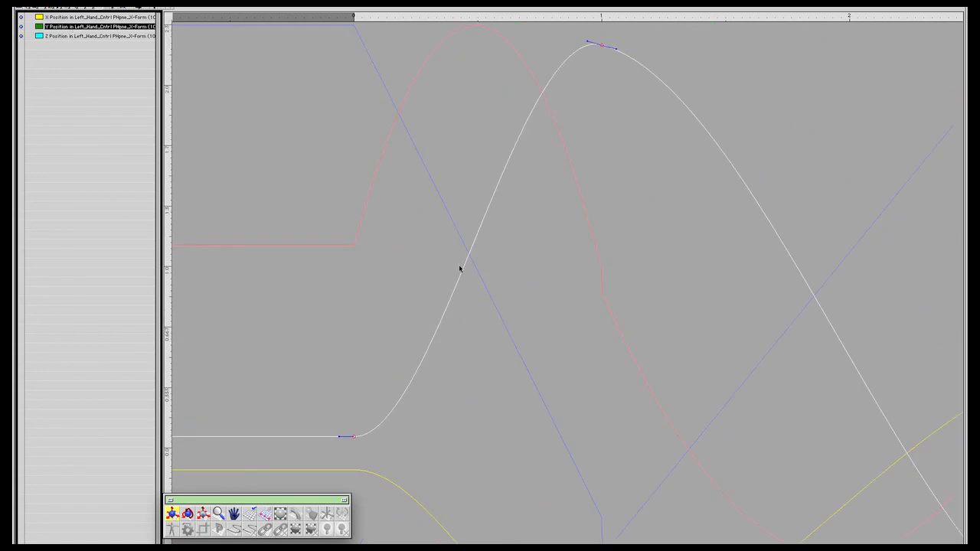
pyautogui.moveTo(587, 45); pyautogui.dragTo(586, 48)
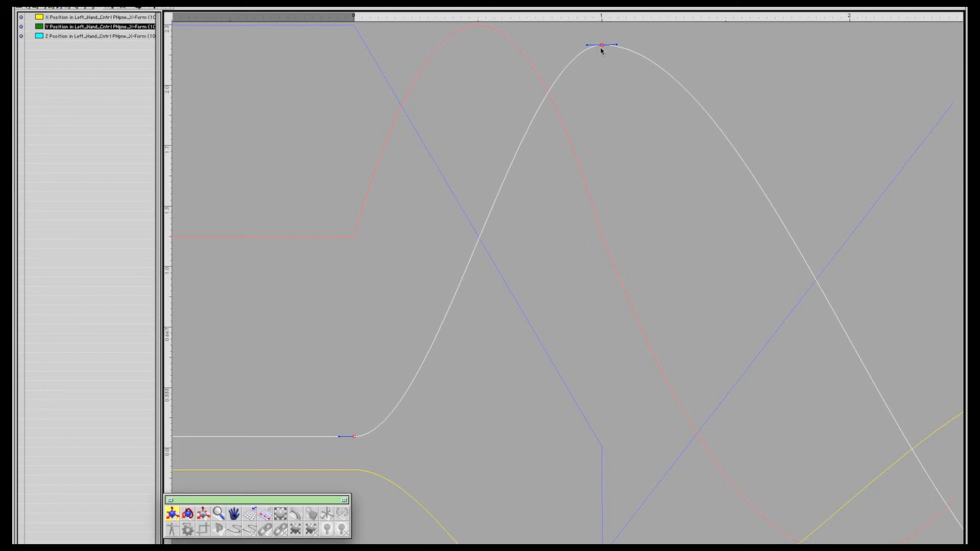
pyautogui.moveTo(605, 45); pyautogui.dragTo(604, 7)
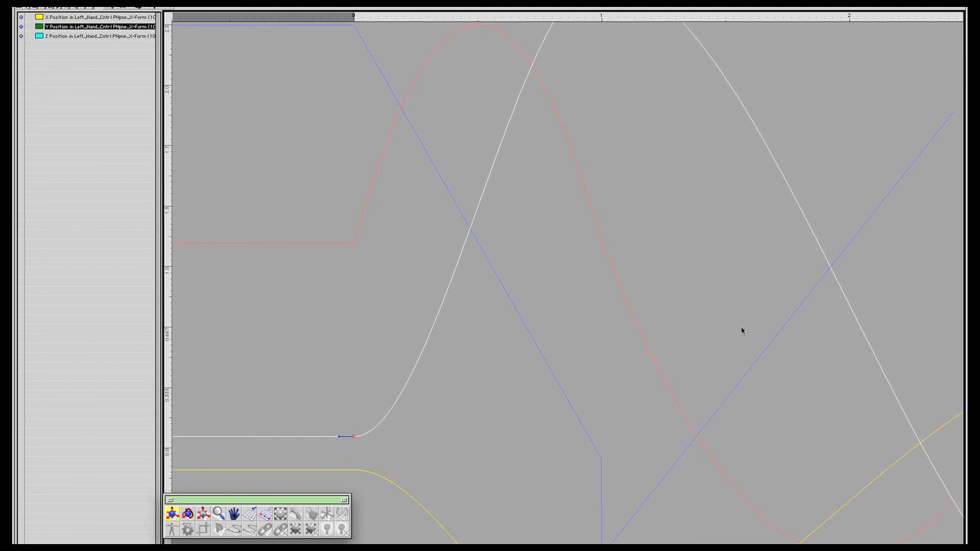
pyautogui.press('super+z')
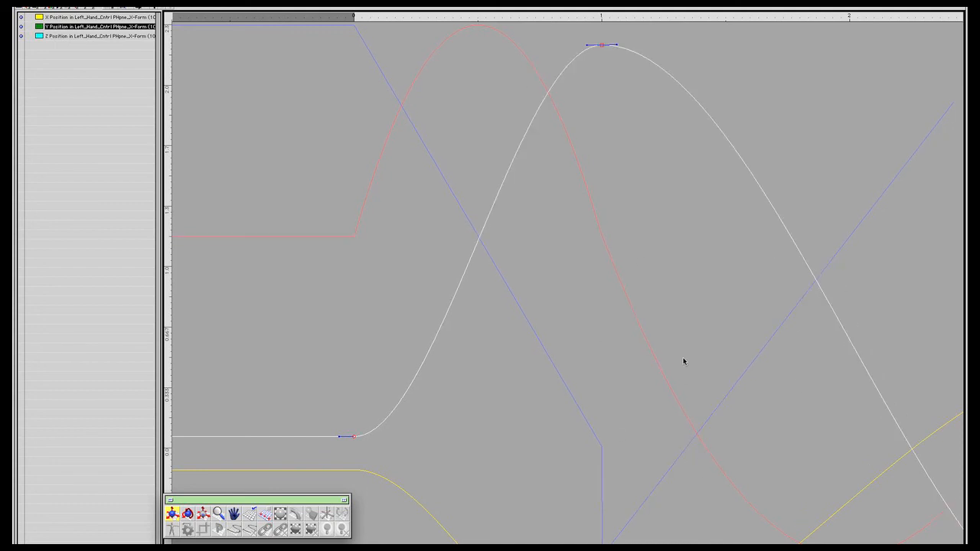
# Step: Select the left hand's Z Position channel and switch its Motion Type to Linear and then to F-Curve
pyautogui.click(120, 38)
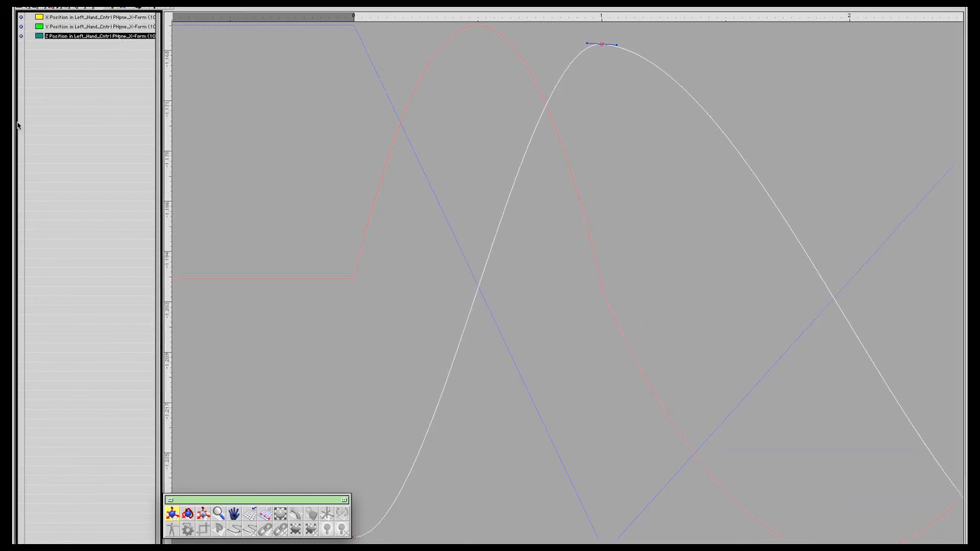
pyautogui.doubleClick(85, 37)
pyautogui.click(336, 198)
pyautogui.click(392, 141)
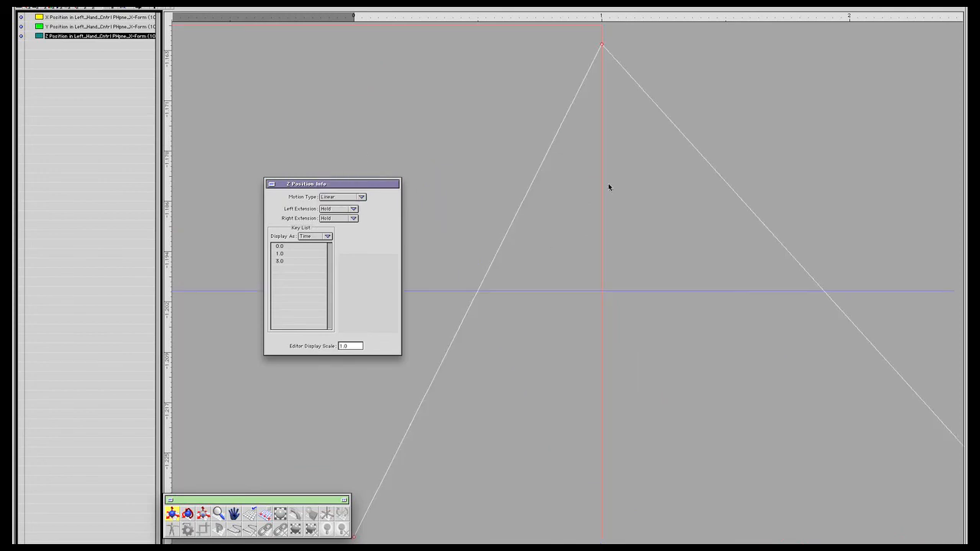
pyautogui.click(342, 197)
pyautogui.click(339, 218)
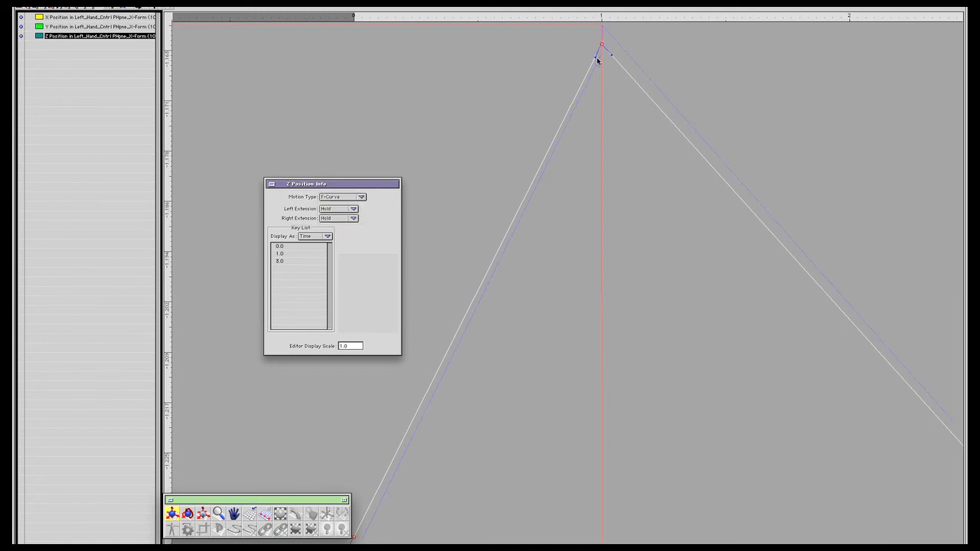
# Step: Adjust both tangent handles at the Z Position curve's 1.0-second key to round the peak, and close the Z Position Info window
pyautogui.moveTo(597, 59)
pyautogui.mouseDown()
pyautogui.moveTo(595, 45)
pyautogui.moveTo(608, 49)
pyautogui.mouseUp()
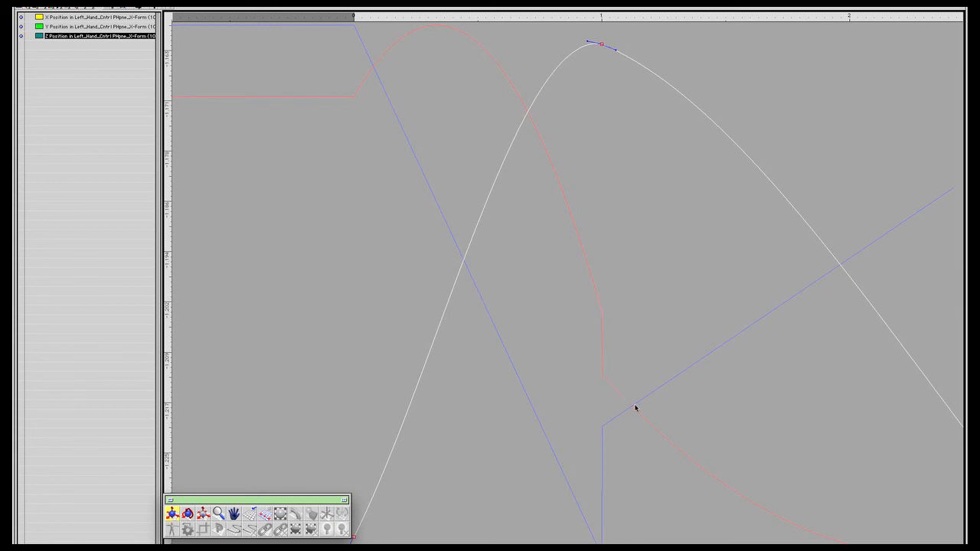
pyautogui.moveTo(619, 51); pyautogui.dragTo(620, 47)
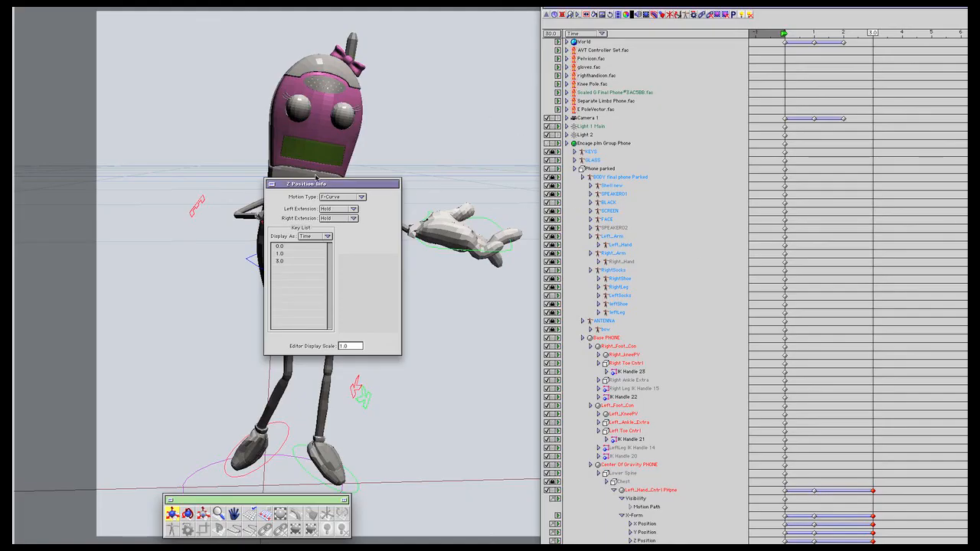
pyautogui.click(271, 184)
pyautogui.click(187, 269)
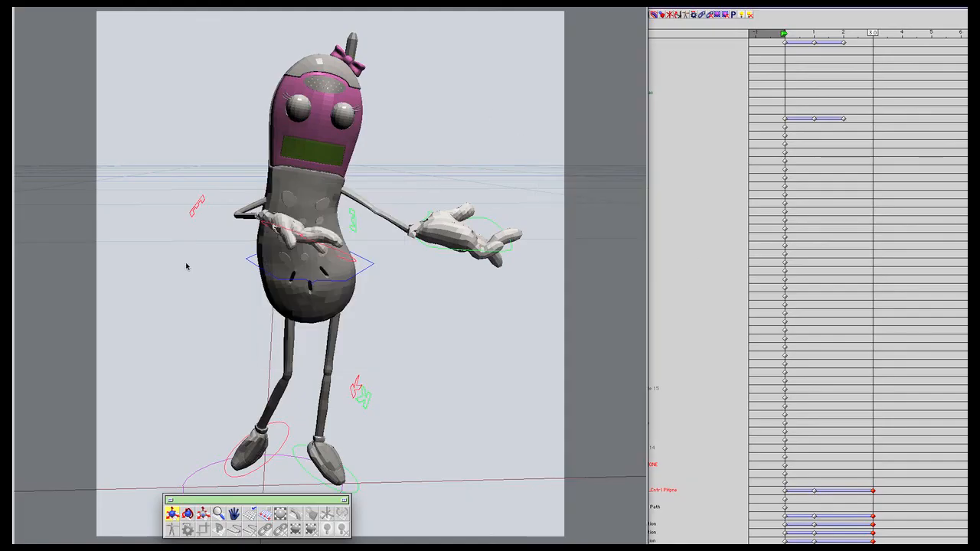
# Step: Play back the animation in the camera view to review the left hand's motion
pyautogui.moveTo(461, 224); pyautogui.dragTo(452, 163)
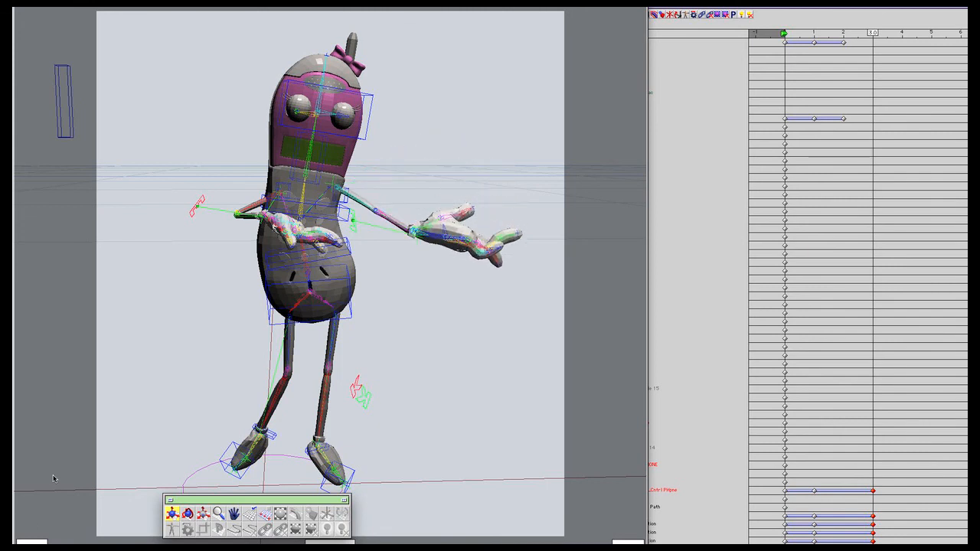
pyautogui.click(53, 480)
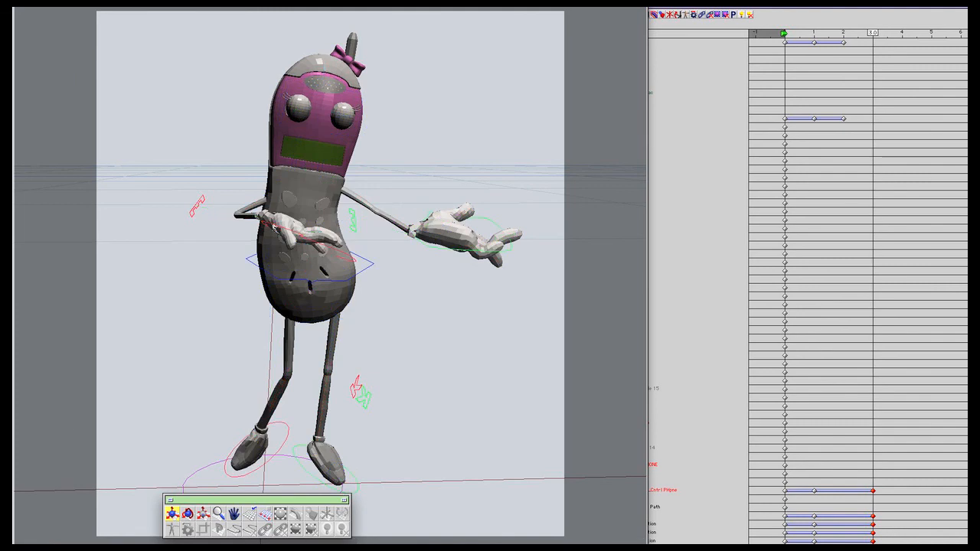
pyautogui.press('space')
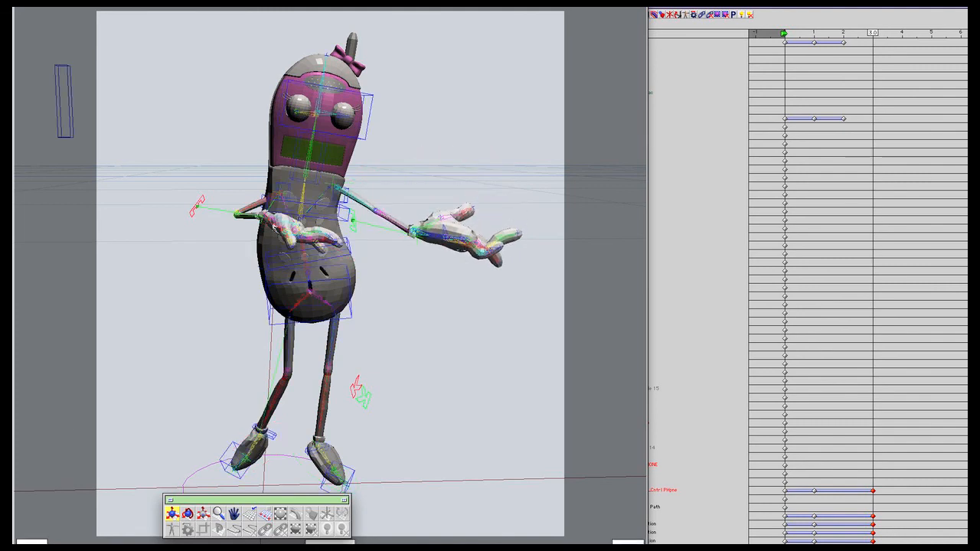
pyautogui.click(359, 282)
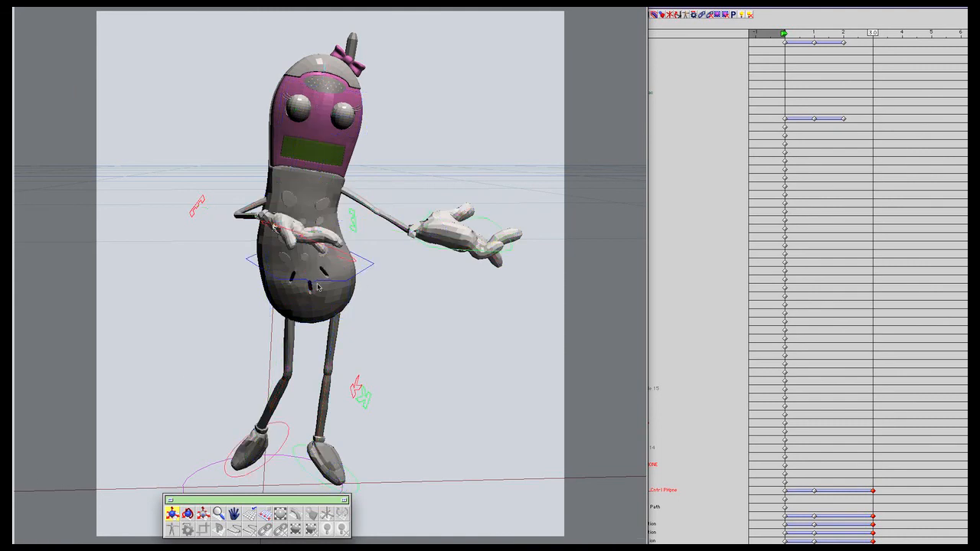
pyautogui.moveTo(473, 227)
pyautogui.mouseDown()
pyautogui.moveTo(453, 151)
pyautogui.moveTo(464, 224)
pyautogui.mouseUp()
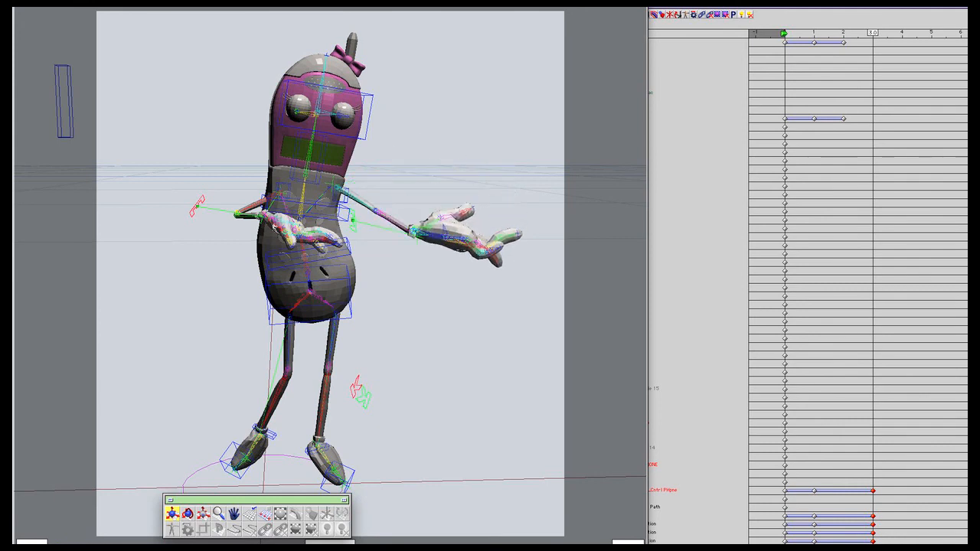
pyautogui.click(17, 540)
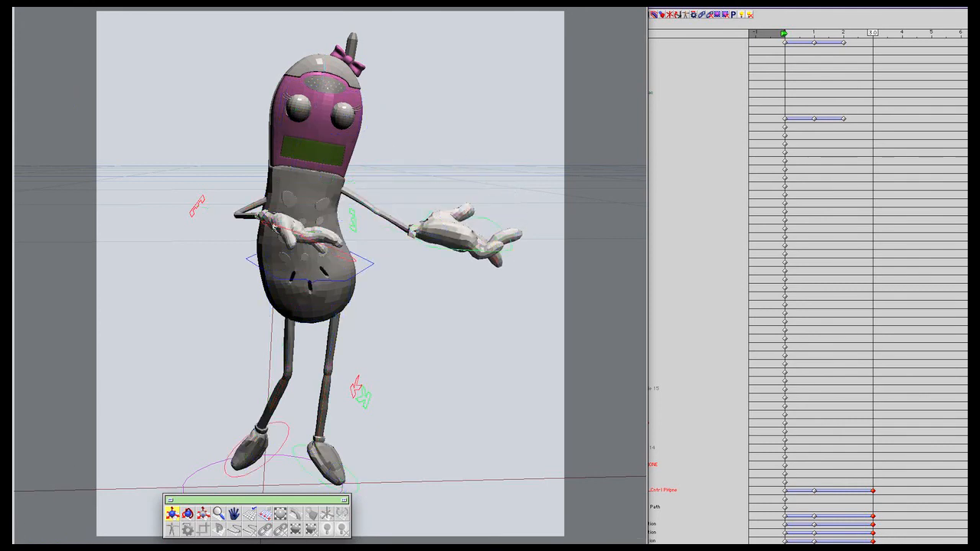
pyautogui.moveTo(468, 228)
pyautogui.mouseDown()
pyautogui.moveTo(449, 150)
pyautogui.moveTo(465, 228)
pyautogui.mouseUp()
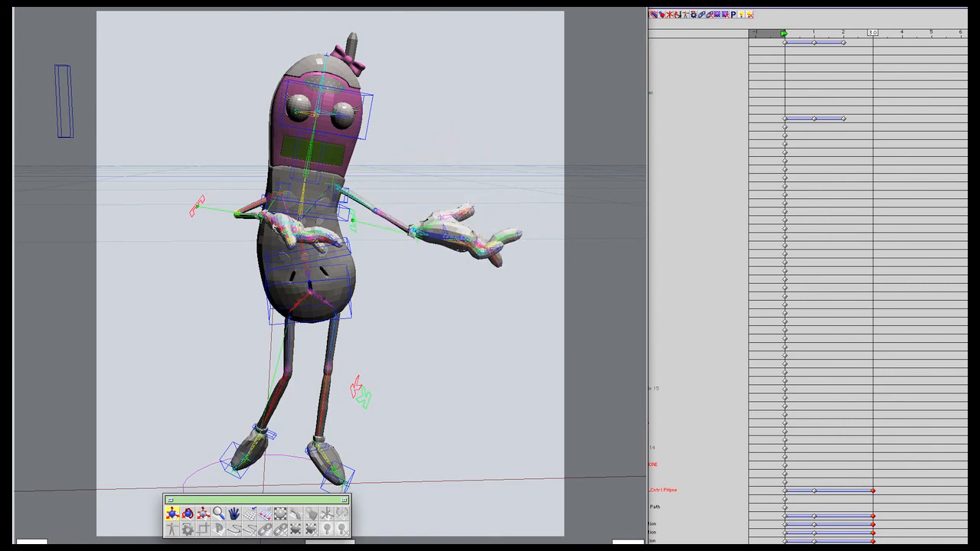
# Step: Reposition the project window and bring the camera view back to the front
pyautogui.click(702, 189)
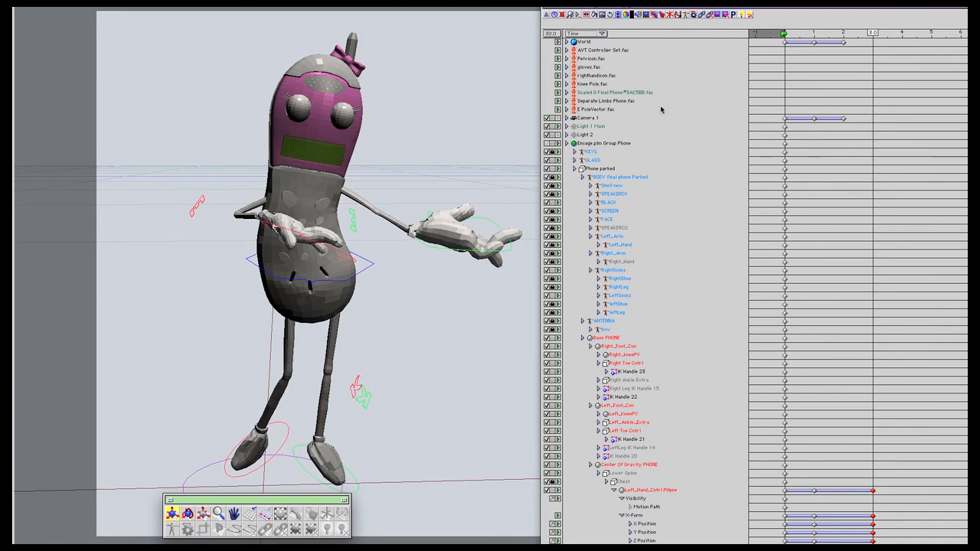
pyautogui.moveTo(635, 28); pyautogui.dragTo(571, 19)
pyautogui.click(440, 142)
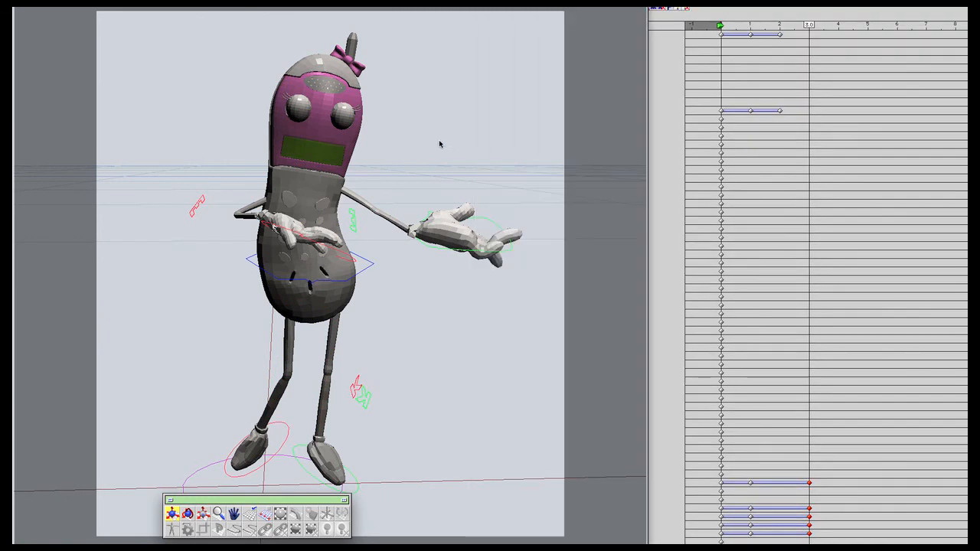